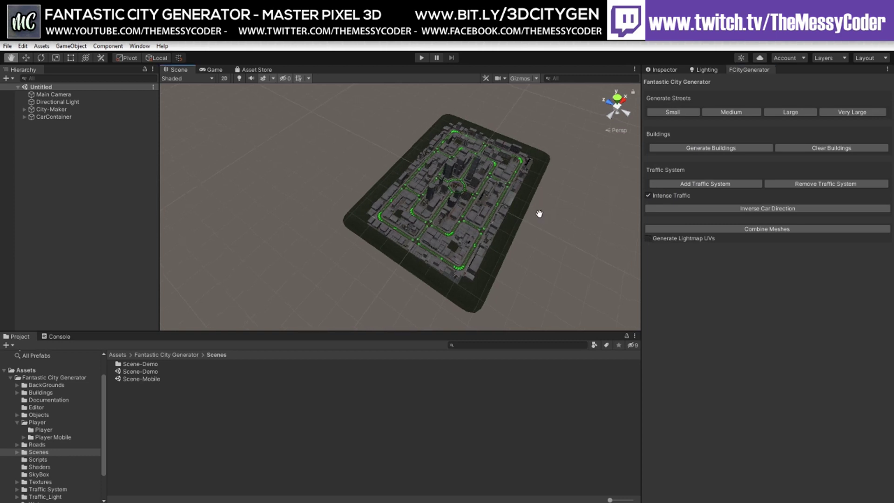
Save the scene as SampleScene.unity in the Assets Scenes folder, replacing the existing file
{"action": "left_click", "coordinate": [7, 46]}
{"action": "left_click", "coordinate": [28, 91]}
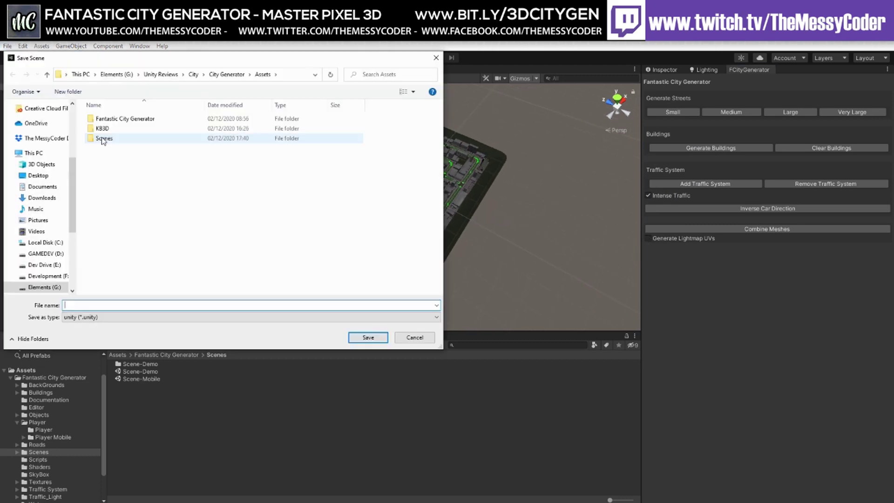
{"action": "double_click", "coordinate": [110, 137]}
{"action": "double_click", "coordinate": [118, 128]}
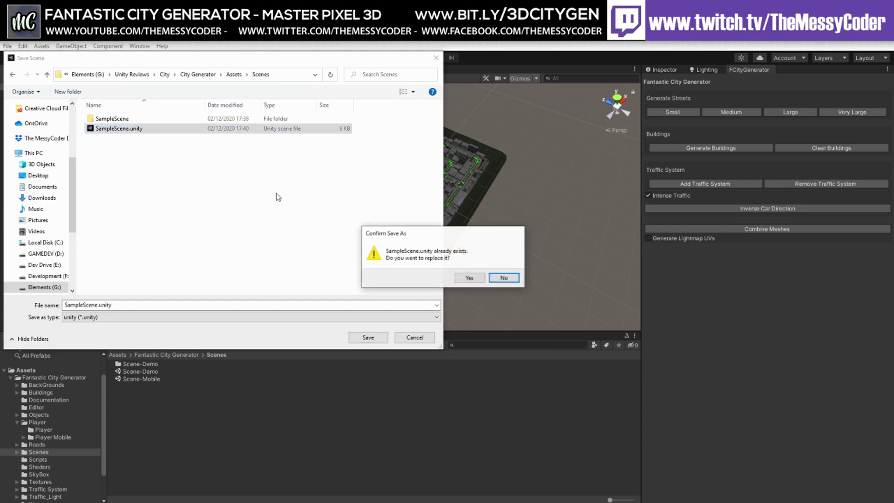
{"action": "left_click", "coordinate": [468, 278]}
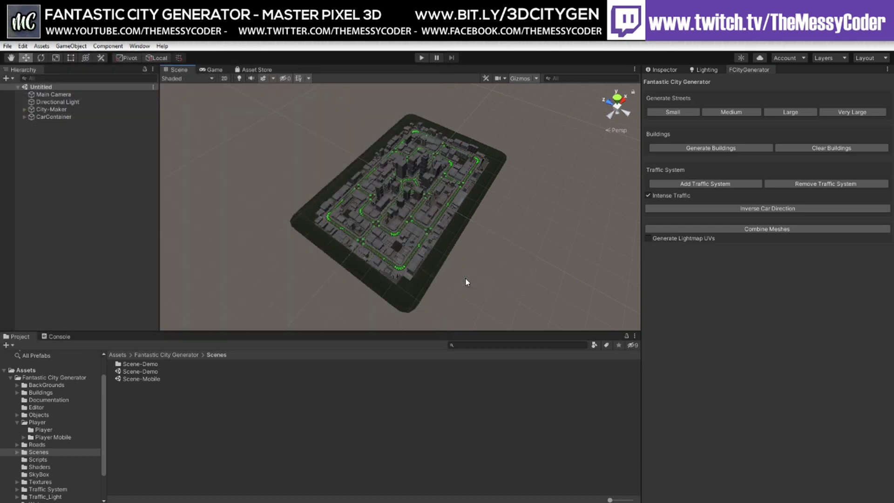
Create a new lighting settings asset for the scene and generate its lighting
{"action": "left_click", "coordinate": [702, 70]}
{"action": "left_click", "coordinate": [823, 112]}
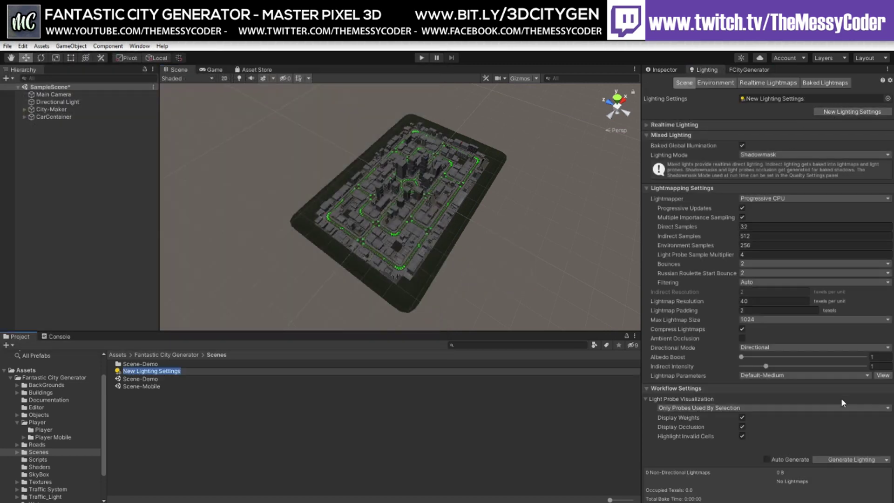
{"action": "left_click", "coordinate": [838, 457]}
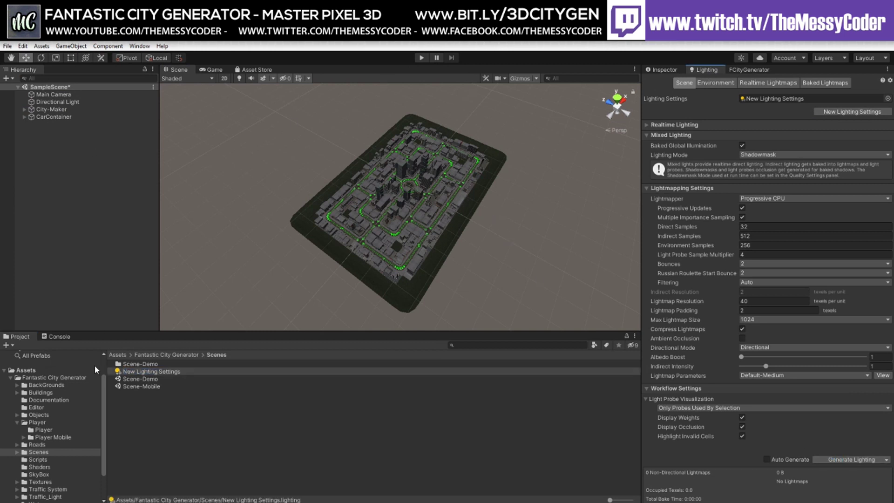
Place the First Person Player prefab in the generated city and briefly test the scene in Play mode
{"action": "left_click", "coordinate": [56, 429]}
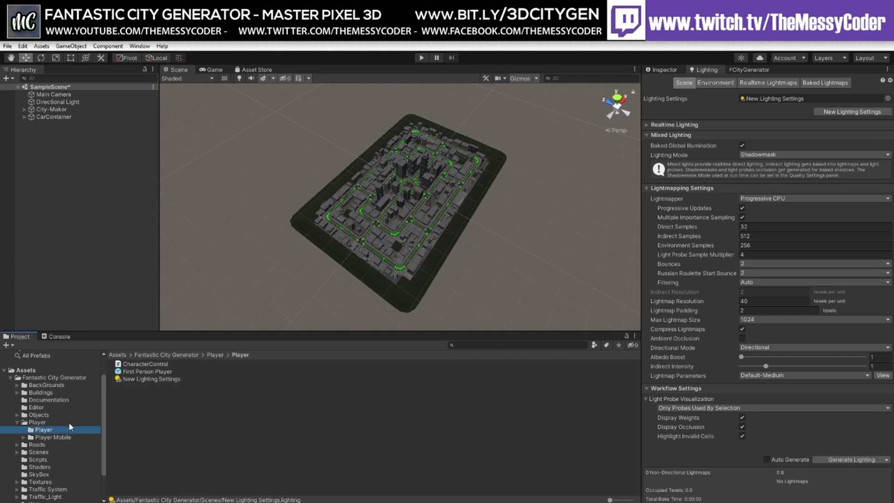
{"action": "left_click_drag", "start_coordinate": [134, 373], "coordinate": [355, 189]}
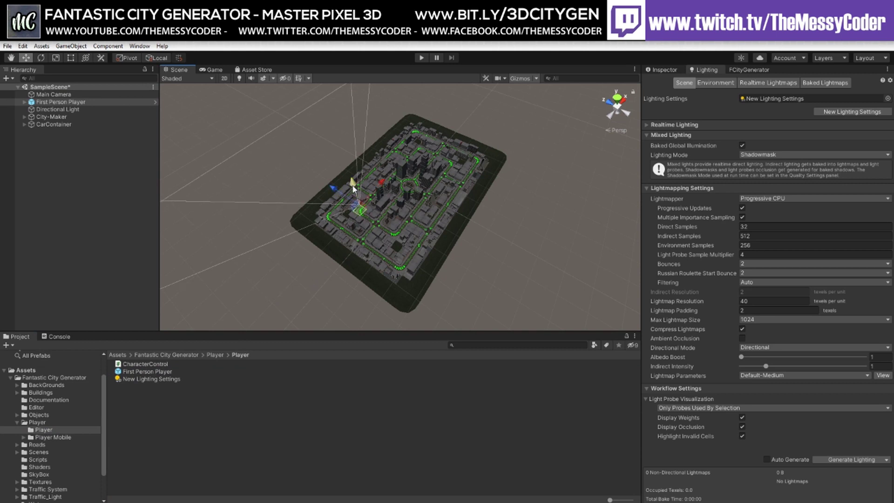
{"action": "left_click", "coordinate": [421, 58]}
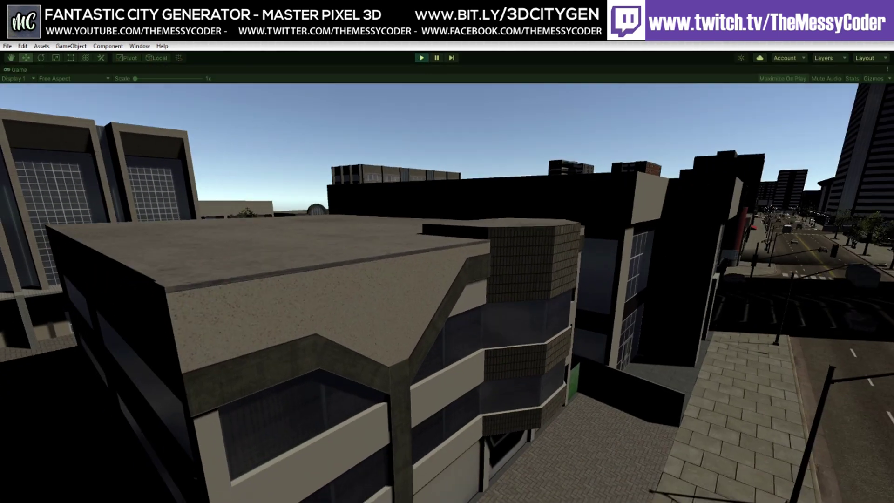
{"action": "key", "text": "Escape"}
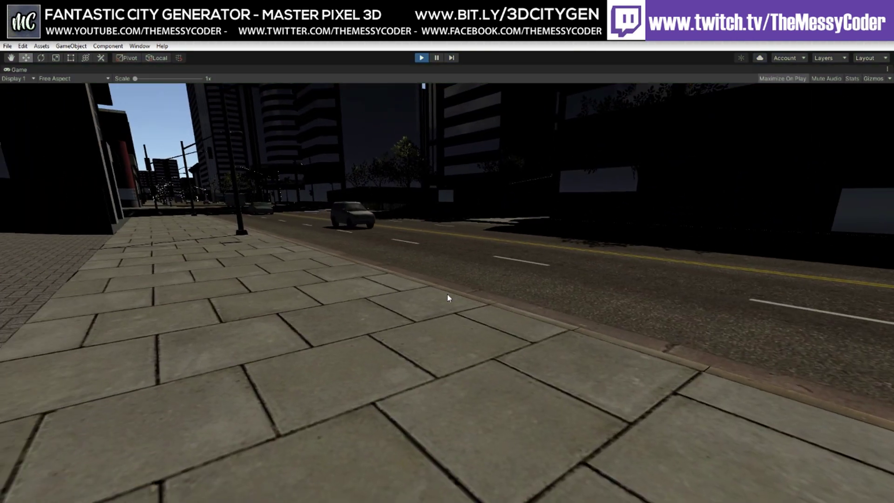
{"action": "key", "text": "ctrl+p"}
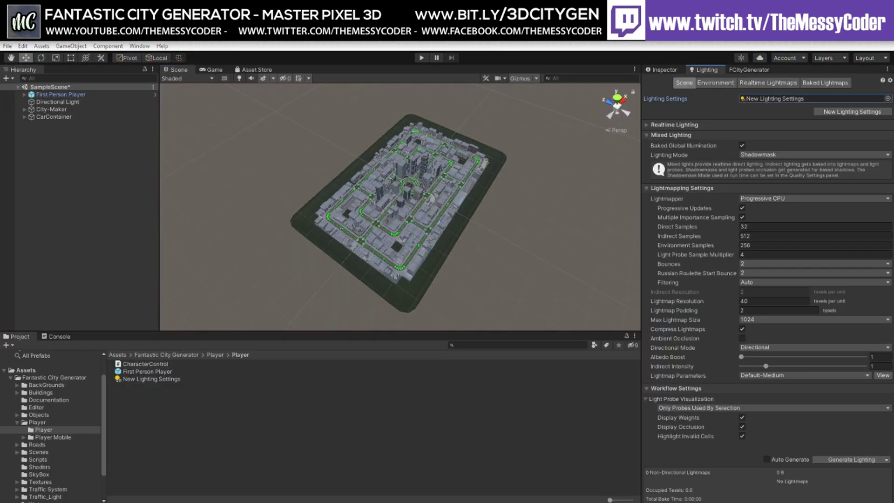
Play the scene again, explore the lit city streets in first person, and stop playback
{"action": "left_click", "coordinate": [420, 59]}
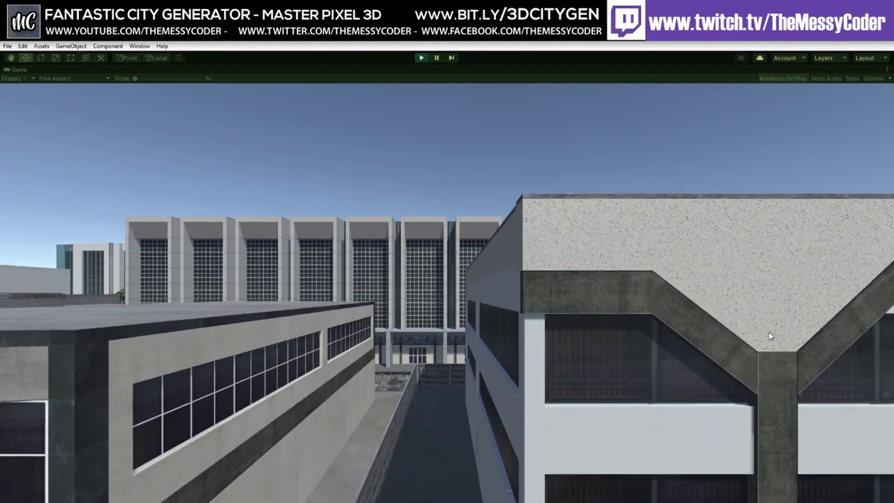
{"action": "left_click", "coordinate": [769, 336]}
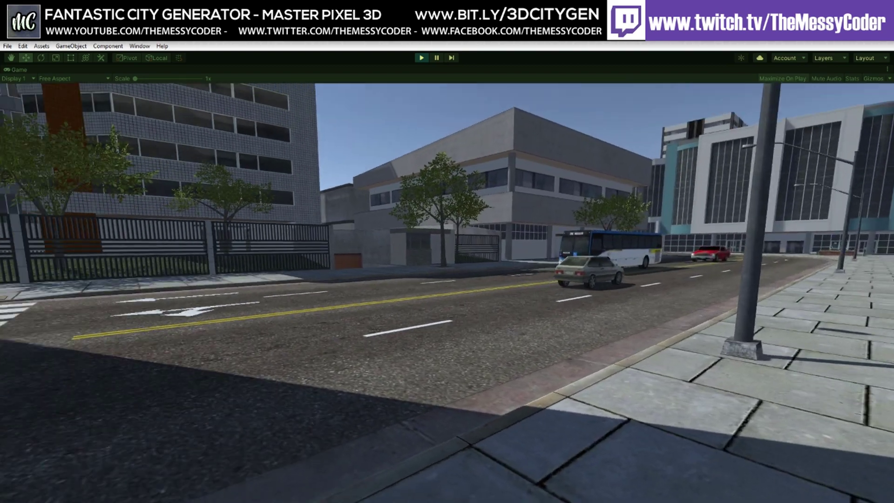
{"action": "key", "text": "ctrl+p"}
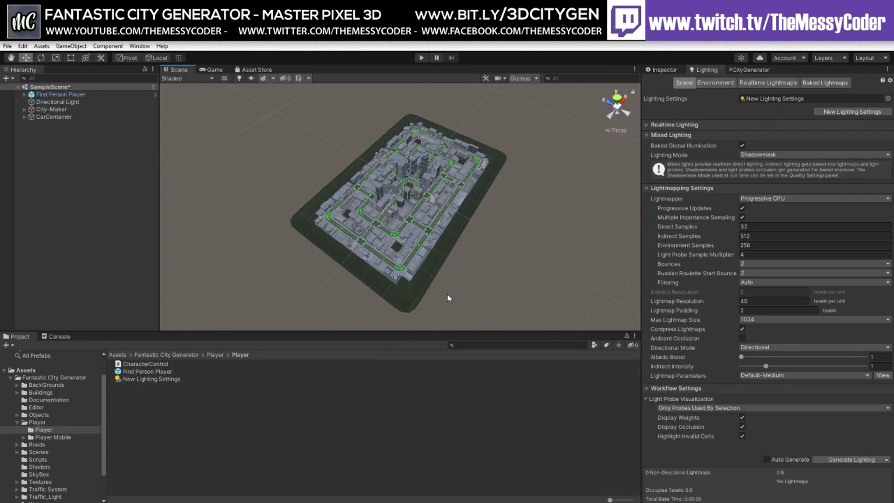
Create a new scene in place of the generated city scene
{"action": "scroll", "coordinate": [48, 424], "scroll_direction": "down", "scroll_amount": 3}
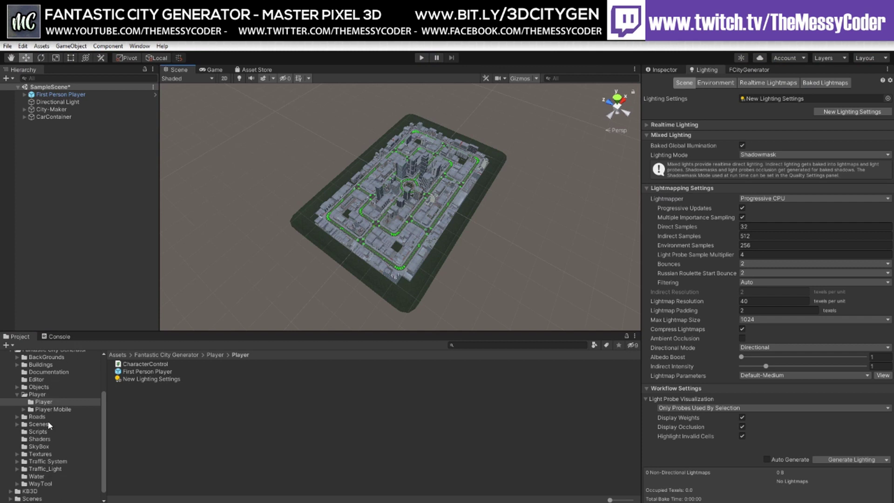
{"action": "scroll", "coordinate": [47, 420], "scroll_direction": "down", "scroll_amount": 1}
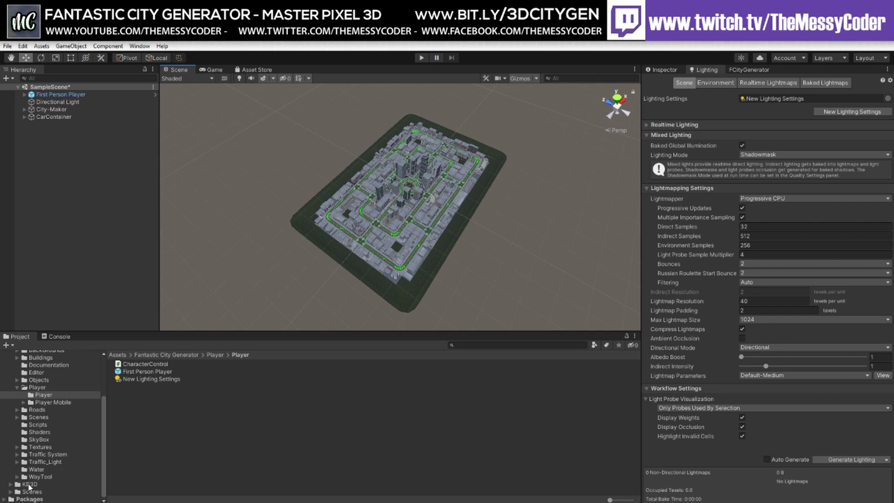
{"action": "left_click", "coordinate": [8, 46]}
{"action": "left_click", "coordinate": [14, 57]}
{"action": "left_click", "coordinate": [474, 296]}
Open the Prefabs folder inside the Fantastic City Generator's Buildings folder
{"action": "scroll", "coordinate": [49, 412], "scroll_direction": "up", "scroll_amount": 3}
{"action": "scroll", "coordinate": [41, 432], "scroll_direction": "down", "scroll_amount": 2}
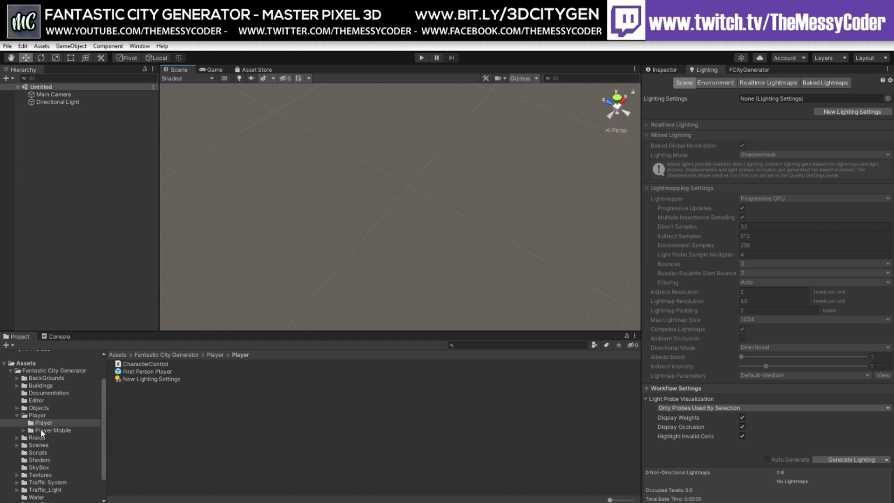
{"action": "scroll", "coordinate": [41, 433], "scroll_direction": "down", "scroll_amount": 2}
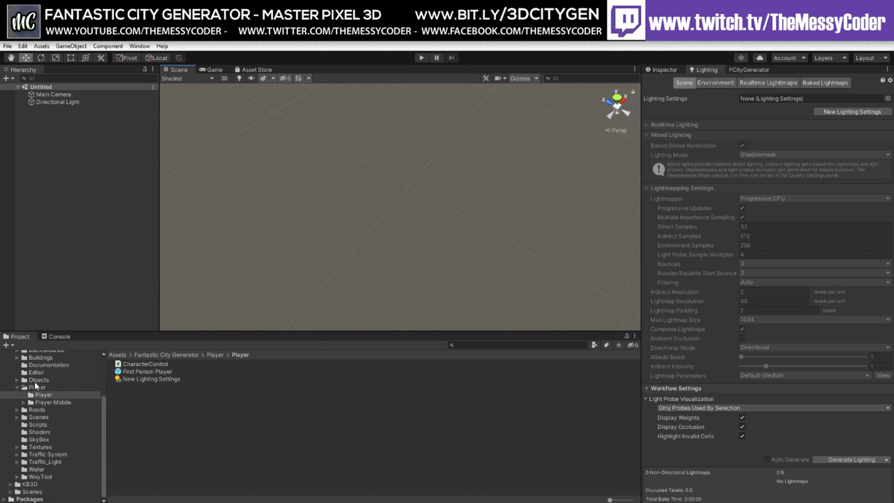
{"action": "left_click", "coordinate": [38, 357]}
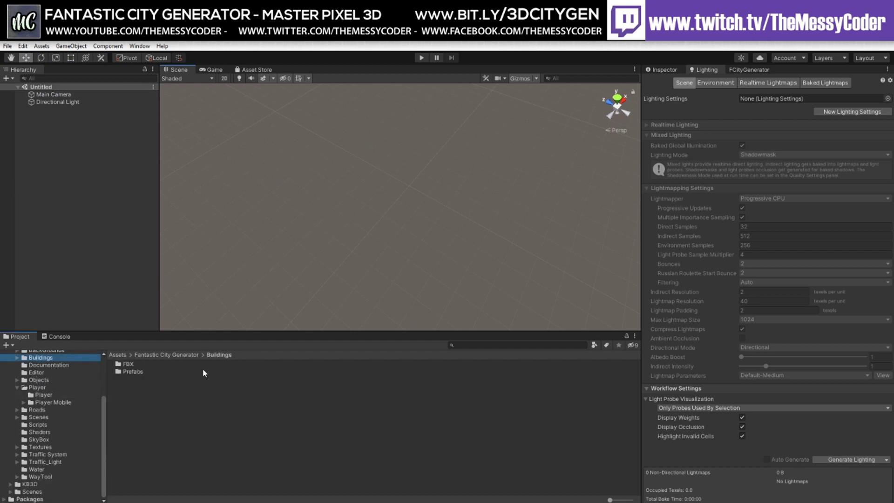
{"action": "double_click", "coordinate": [132, 371]}
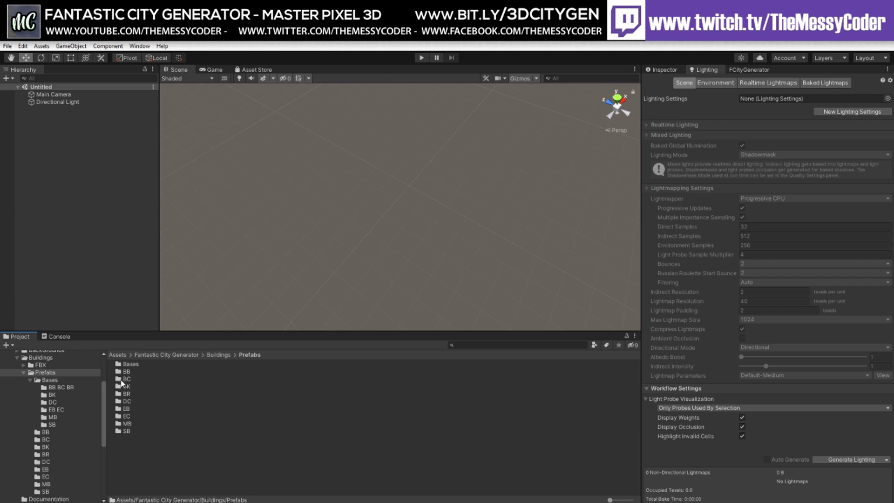
Examine the BB-002 building prefab from the BB folder in an enlarged preview, rotating it to see its front
{"action": "double_click", "coordinate": [130, 372]}
{"action": "left_click", "coordinate": [131, 372]}
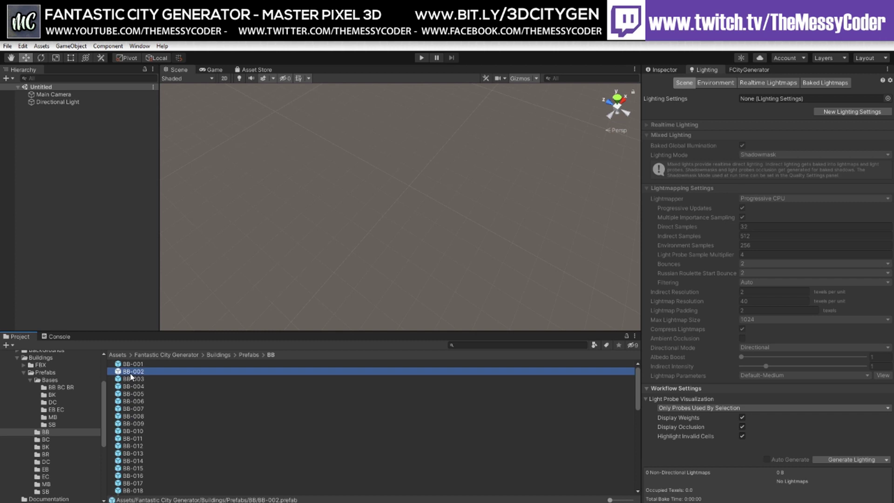
{"action": "left_click", "coordinate": [662, 69]}
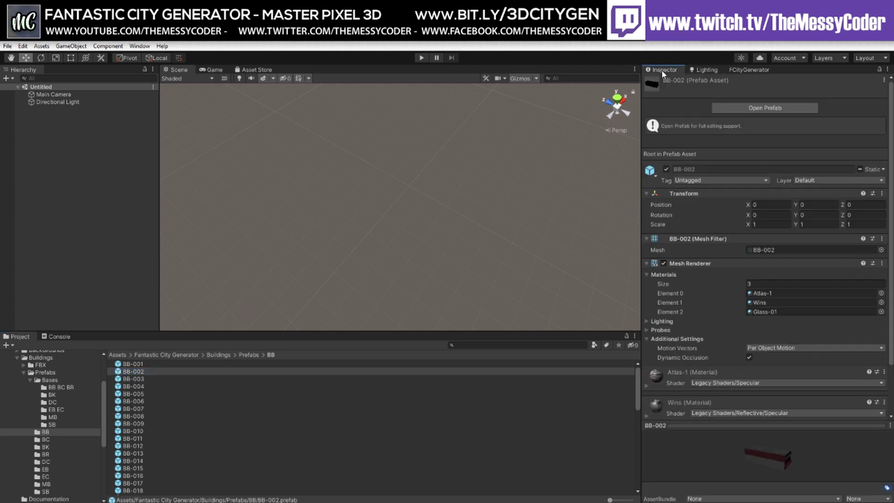
{"action": "left_click_drag", "start_coordinate": [732, 421], "coordinate": [732, 228]}
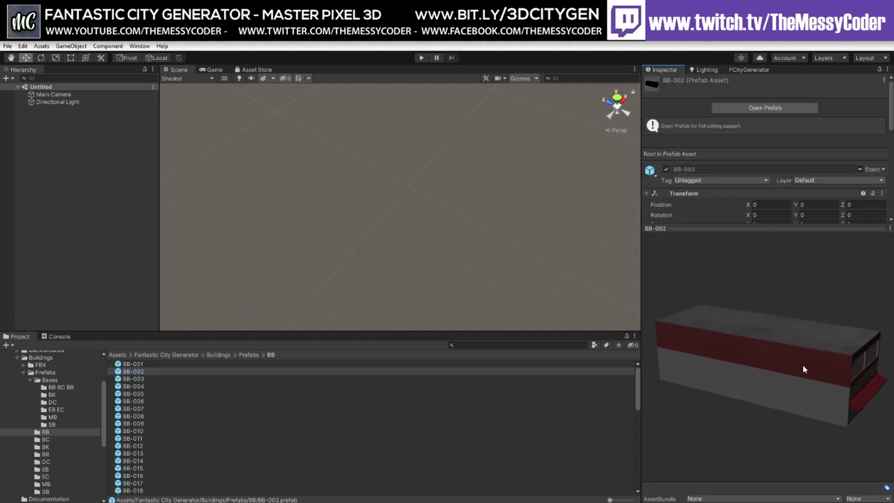
{"action": "left_click_drag", "start_coordinate": [802, 367], "coordinate": [684, 350]}
Preview the BB-007 and BB-012 building prefabs, rotating each model to see its facade
{"action": "left_click", "coordinate": [140, 409]}
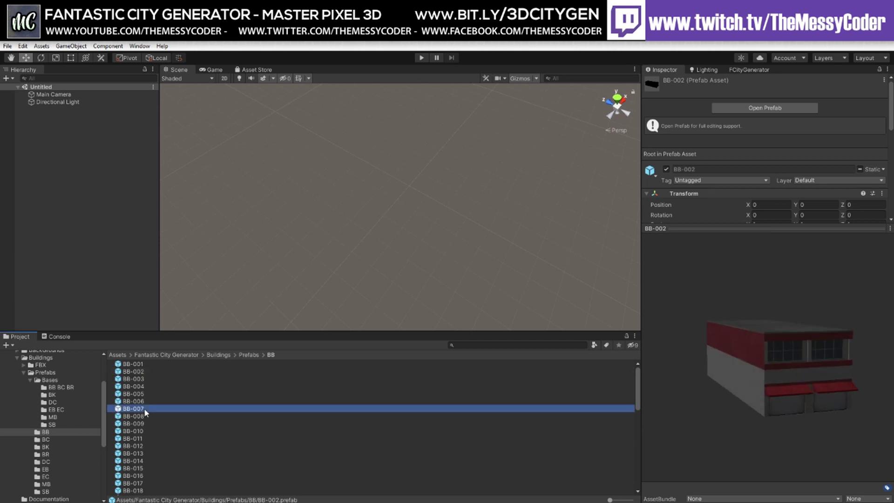
{"action": "left_click_drag", "start_coordinate": [738, 422], "coordinate": [710, 418]}
{"action": "left_click", "coordinate": [139, 447]}
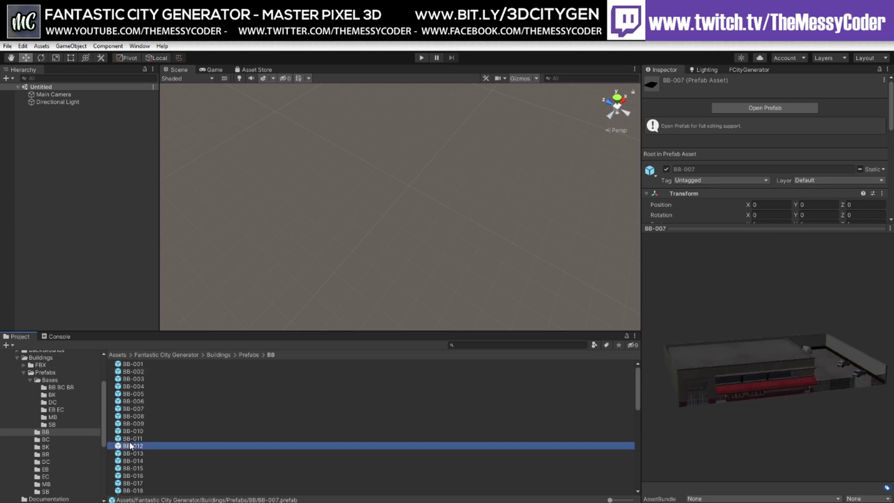
{"action": "left_click_drag", "start_coordinate": [756, 438], "coordinate": [705, 421]}
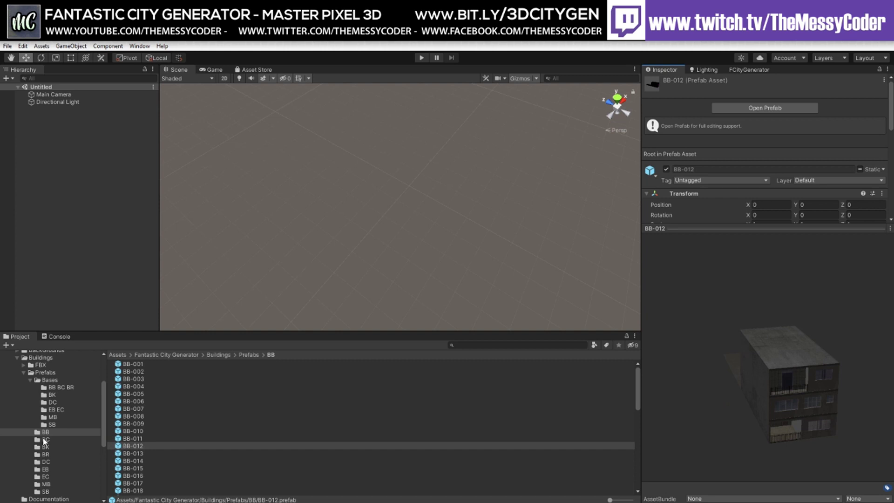
Preview the EB-007 and EB-011 building prefabs from the EB folder, turning the EB-007 model around
{"action": "left_click", "coordinate": [46, 470]}
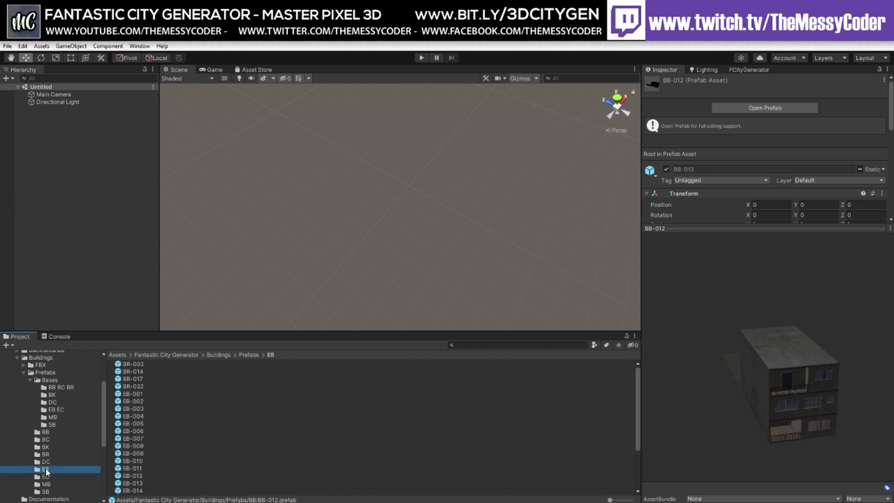
{"action": "left_click", "coordinate": [119, 438]}
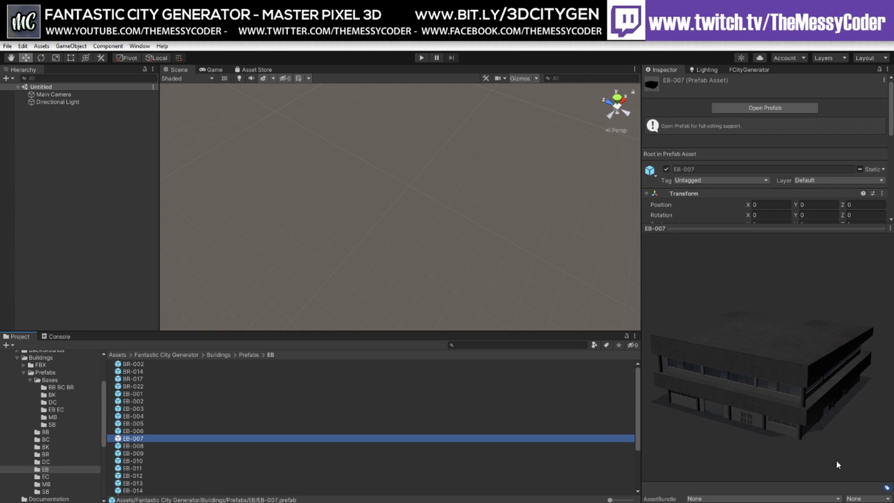
{"action": "left_click_drag", "start_coordinate": [837, 461], "coordinate": [755, 446]}
{"action": "mouse_move", "coordinate": [806, 425]}
{"action": "left_mouse_down"}
{"action": "mouse_move", "coordinate": [730, 431]}
{"action": "mouse_move", "coordinate": [820, 420]}
{"action": "left_mouse_up"}
{"action": "left_click", "coordinate": [219, 468]}
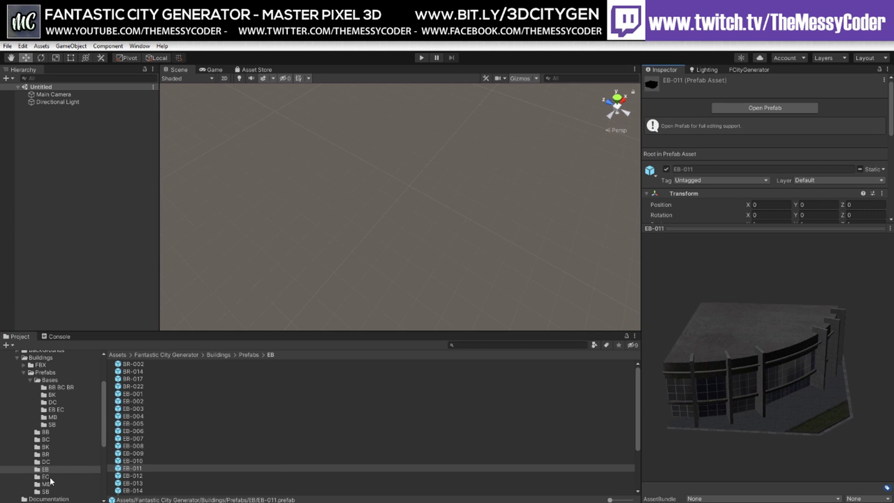
Preview several building prefabs in the BR folder, including BR-009, BR-004 and BR-001
{"action": "left_click", "coordinate": [46, 454]}
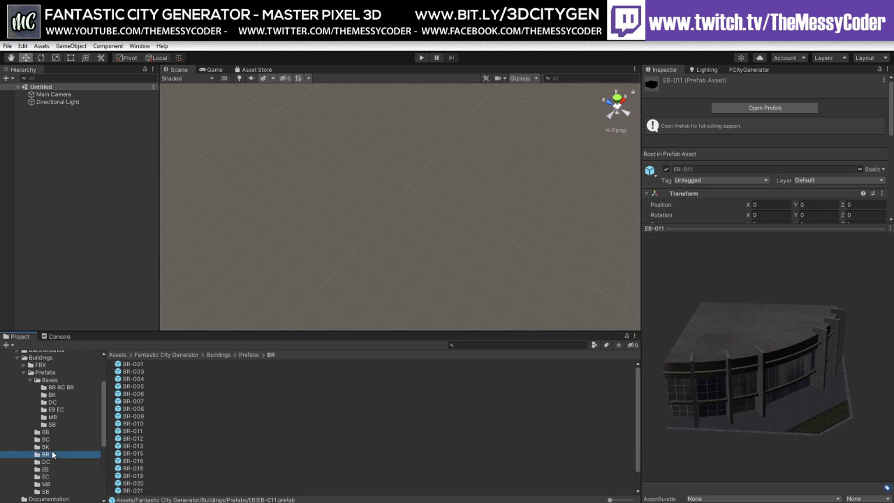
{"action": "left_click", "coordinate": [132, 415]}
{"action": "key", "text": "Down"}
{"action": "key", "text": "Down"}
{"action": "left_click", "coordinate": [139, 379]}
{"action": "left_click", "coordinate": [137, 364]}
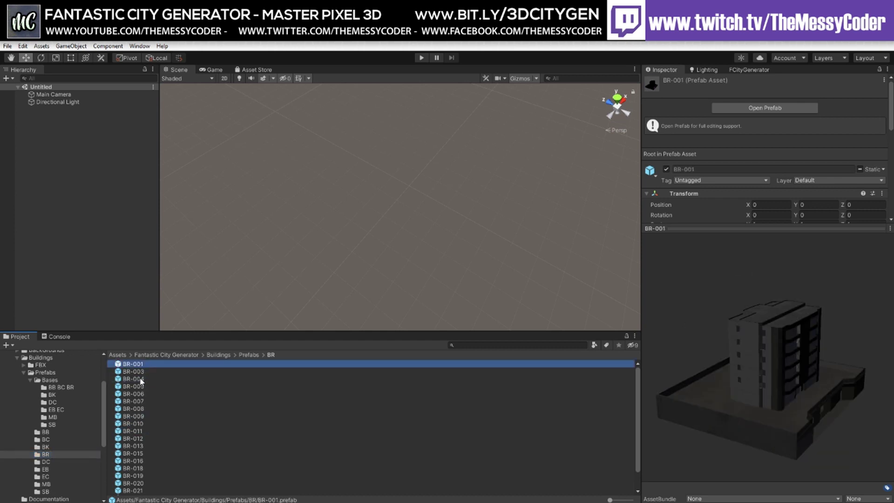
Preview further down the BR building list, including BR-019, BR-023, BR-024, BR-018, BR-013 and BR-011
{"action": "left_click", "coordinate": [133, 460]}
{"action": "scroll", "coordinate": [134, 485], "scroll_direction": "down", "scroll_amount": 1}
{"action": "scroll", "coordinate": [161, 441], "scroll_direction": "down", "scroll_amount": 1}
{"action": "left_click", "coordinate": [145, 455]}
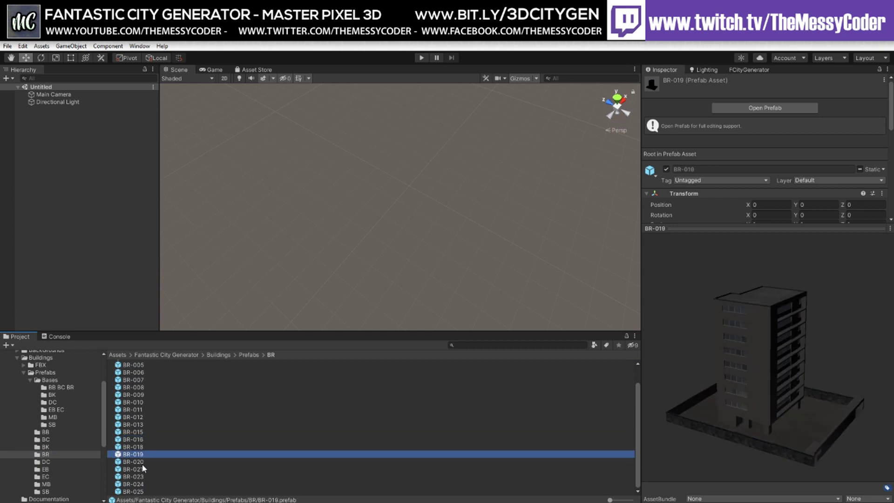
{"action": "left_click", "coordinate": [141, 478]}
{"action": "left_click", "coordinate": [142, 486]}
{"action": "left_click", "coordinate": [149, 447]}
{"action": "left_click", "coordinate": [152, 423]}
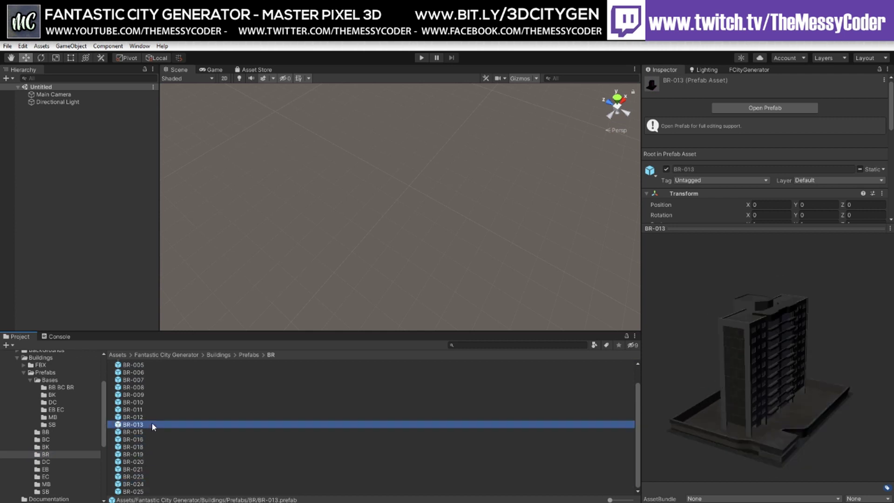
{"action": "left_click", "coordinate": [151, 409]}
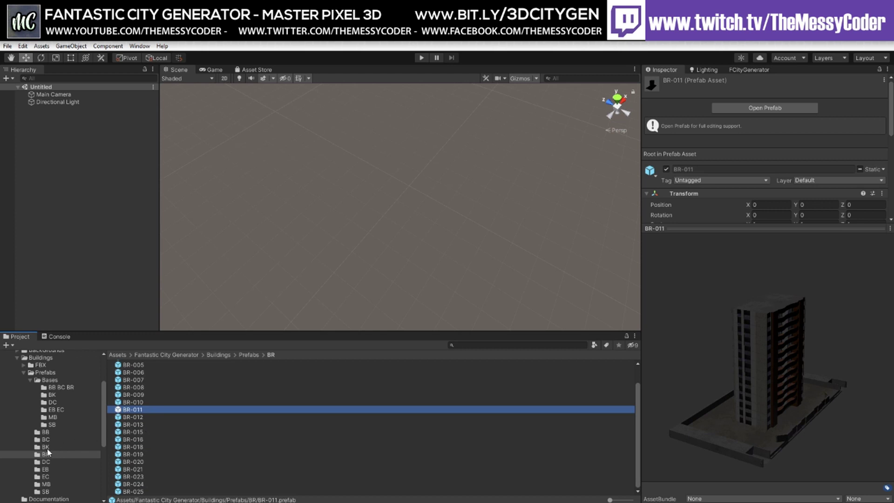
Preview the BC-011 and BC-015 building prefabs from the BC folder, rotating BC-015 to face the front
{"action": "left_click", "coordinate": [46, 439]}
{"action": "left_click", "coordinate": [133, 417]}
{"action": "left_click", "coordinate": [132, 447]}
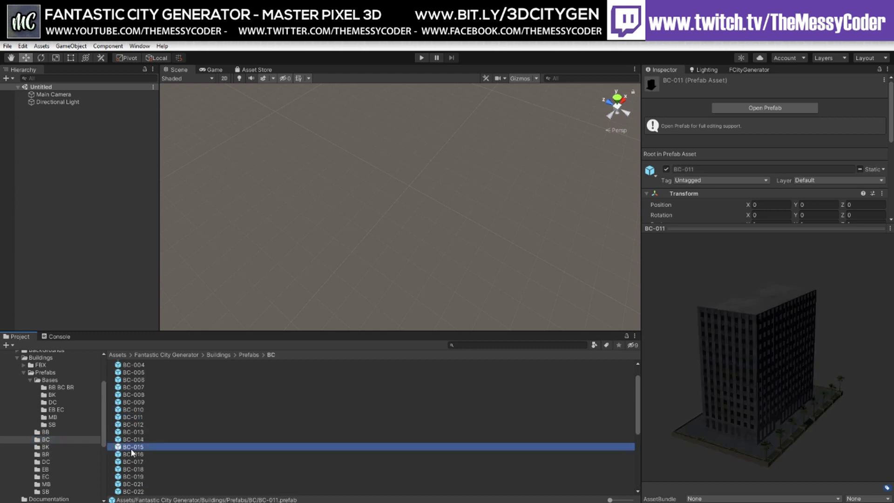
{"action": "left_click_drag", "start_coordinate": [798, 427], "coordinate": [695, 385]}
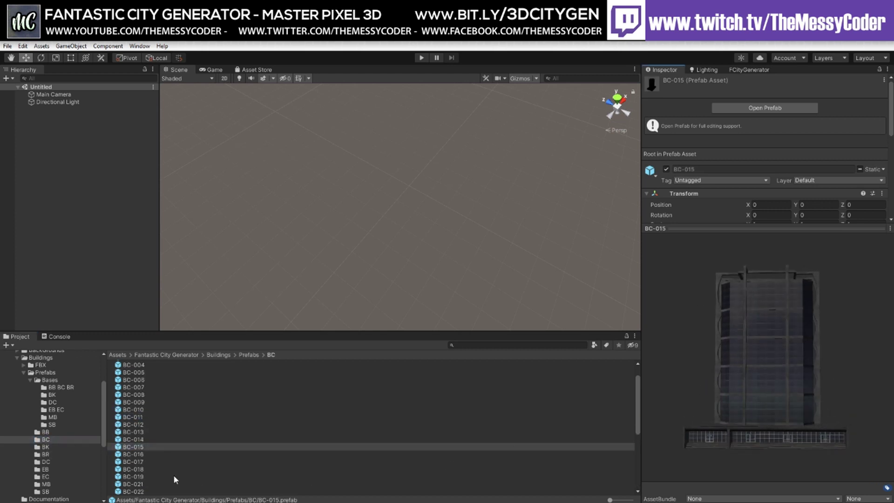
Preview the BC-017 building prefab, followed by EC-012 and EC-016 from the EC folder
{"action": "left_click", "coordinate": [161, 461]}
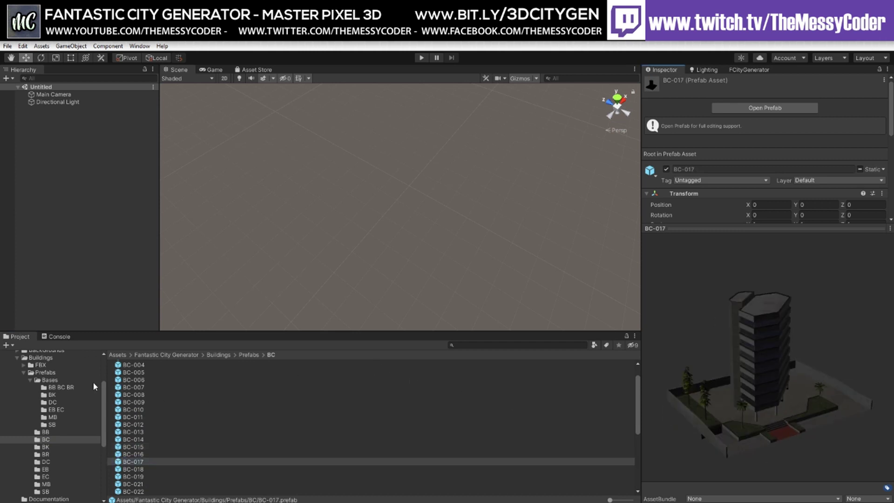
{"action": "left_click", "coordinate": [49, 475]}
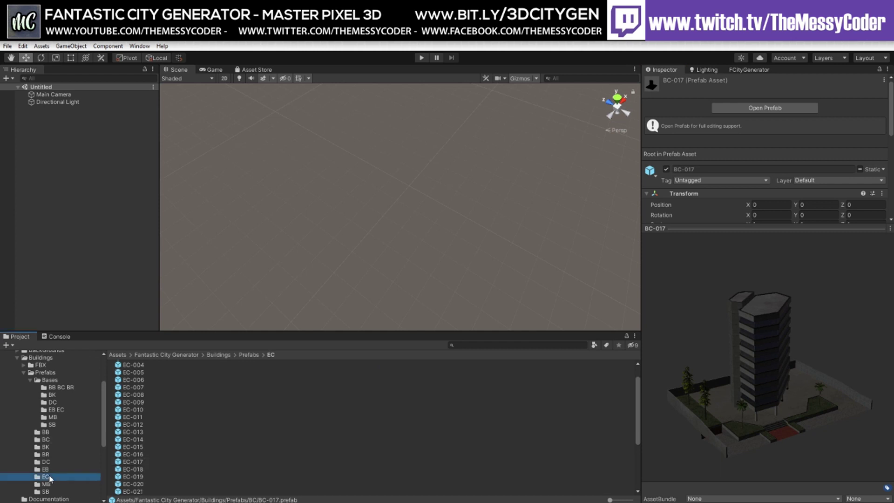
{"action": "left_click", "coordinate": [137, 425]}
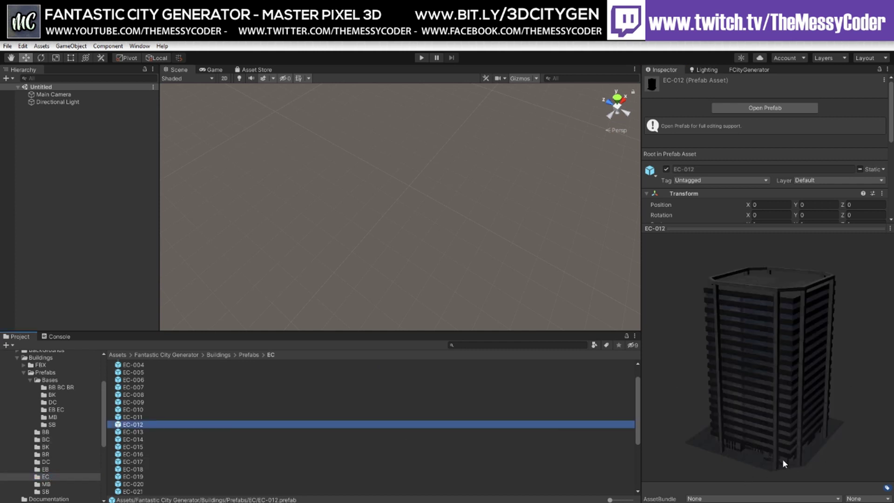
{"action": "left_click", "coordinate": [296, 454]}
{"action": "left_click_drag", "start_coordinate": [809, 425], "coordinate": [827, 454]}
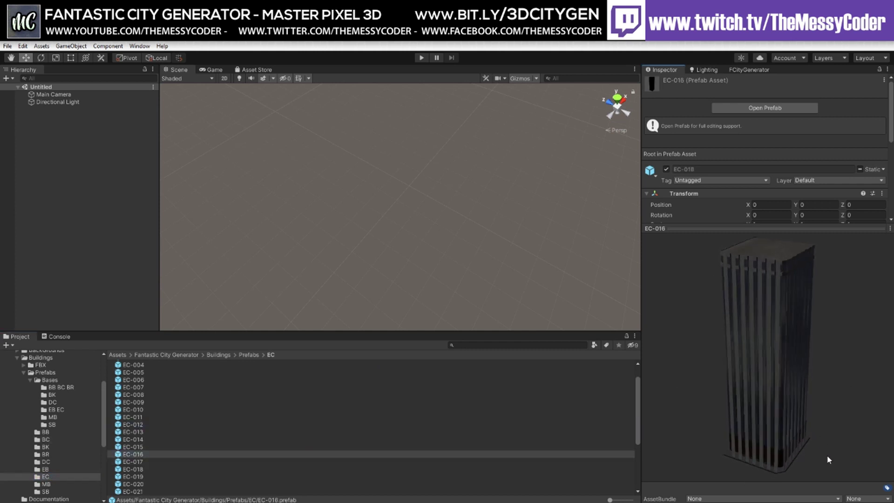
{"action": "left_click", "coordinate": [262, 457]}
{"action": "left_click", "coordinate": [135, 450]}
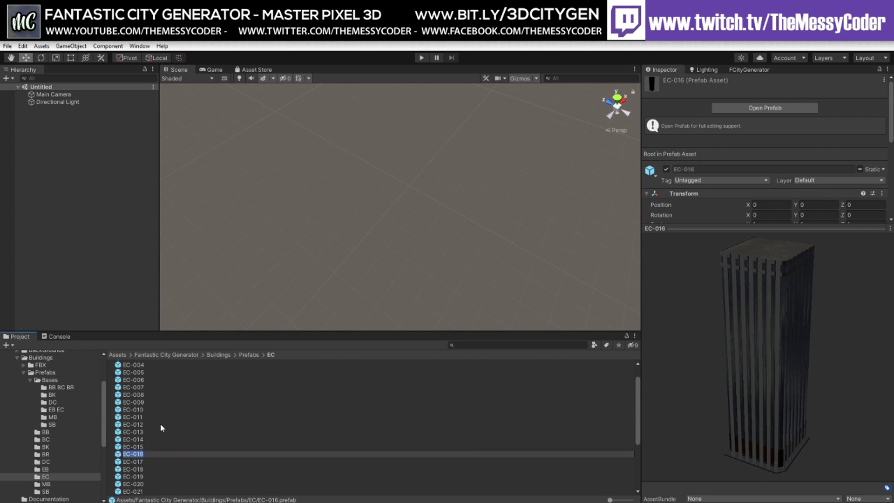
Preview the QD-04, QD-10 and QD-12 building prefabs from the BK folder
{"action": "left_click", "coordinate": [45, 447]}
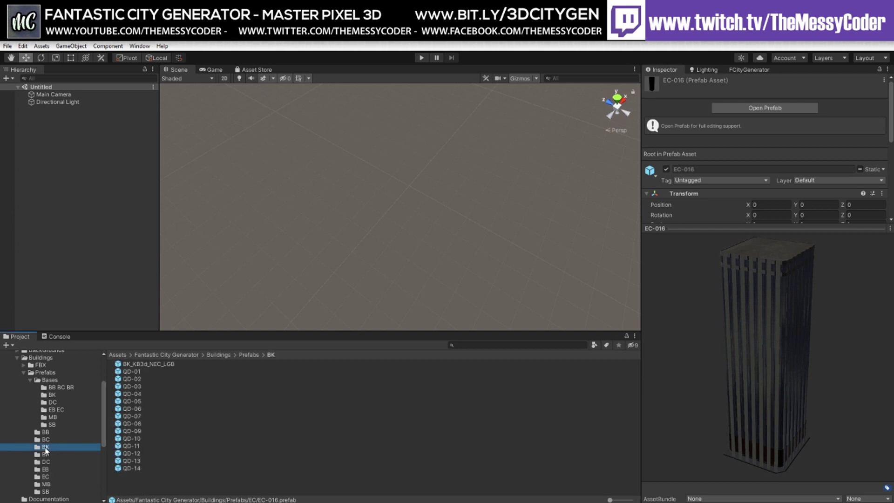
{"action": "left_click", "coordinate": [132, 393]}
{"action": "left_click", "coordinate": [150, 438]}
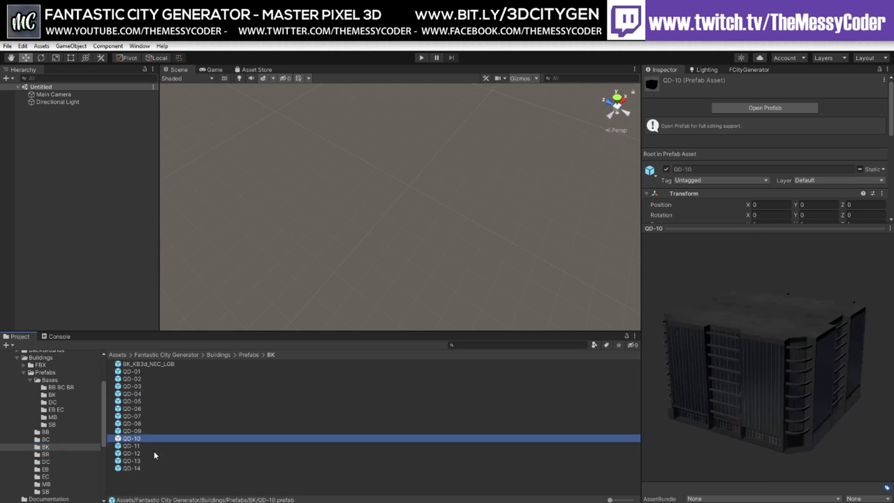
{"action": "left_click", "coordinate": [154, 454]}
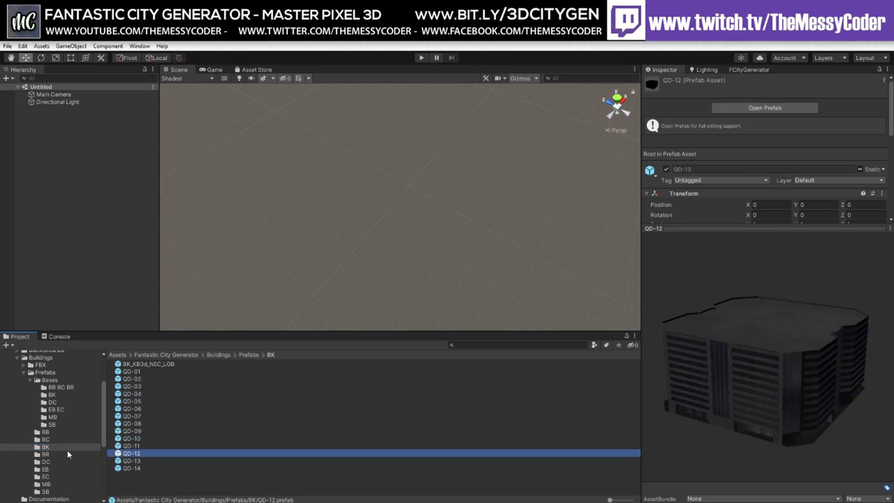
Preview the Shopping-01 and Fabrica-Detroit prefabs from the SB folder
{"action": "left_click", "coordinate": [46, 491]}
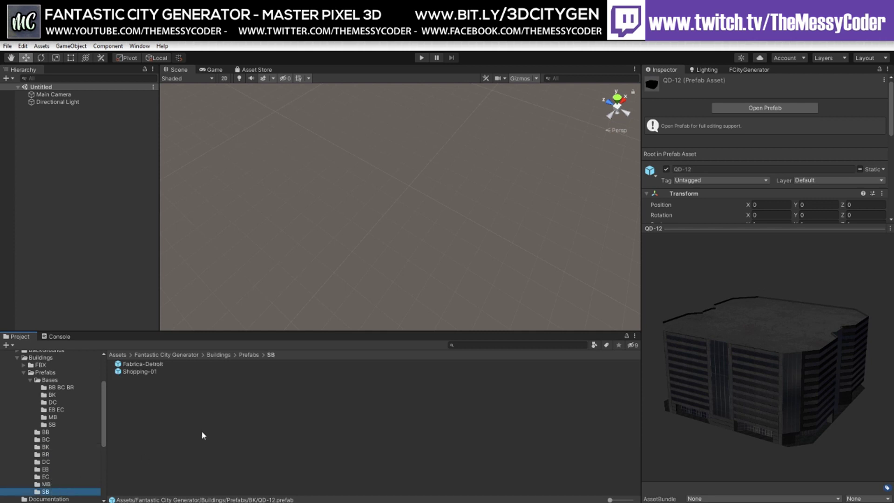
{"action": "left_click", "coordinate": [134, 372]}
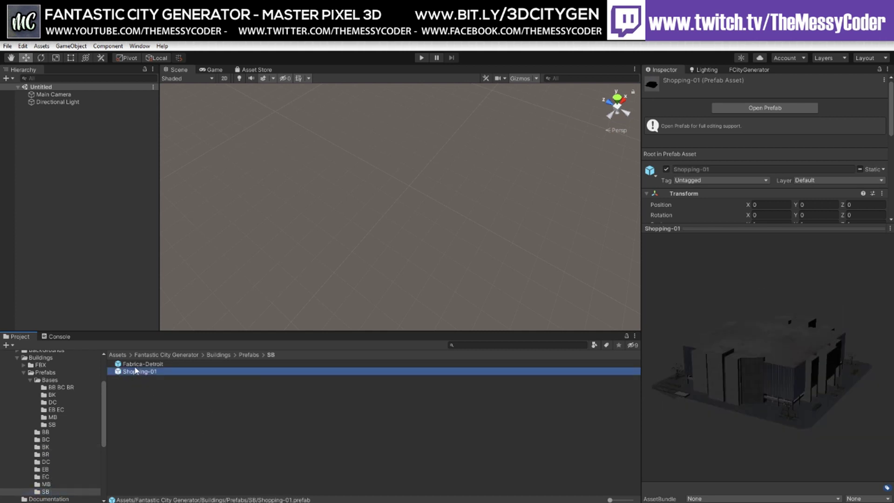
{"action": "left_click", "coordinate": [134, 366]}
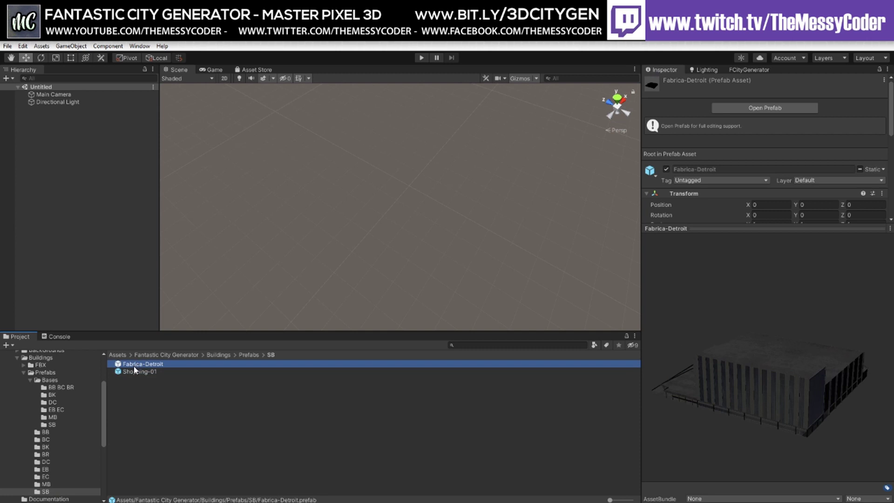
Preview several building prefabs in the MB folder, including M-008, M-004 and M-007
{"action": "left_click", "coordinate": [46, 484]}
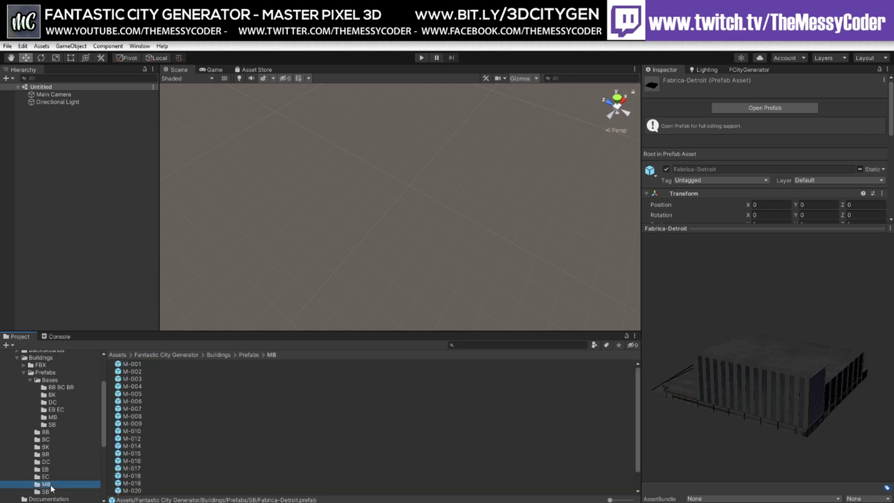
{"action": "left_click", "coordinate": [136, 416]}
{"action": "left_click", "coordinate": [160, 389]}
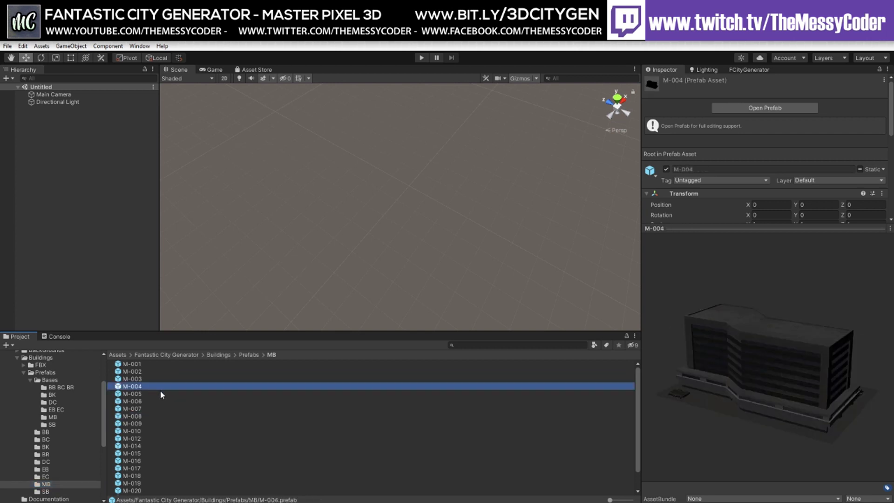
{"action": "left_click", "coordinate": [143, 408]}
{"action": "left_click", "coordinate": [146, 389]}
Preview the DC-07, DC-11 and DC-04 building prefabs from the DC folder, finishing on DC-11
{"action": "left_click", "coordinate": [46, 461]}
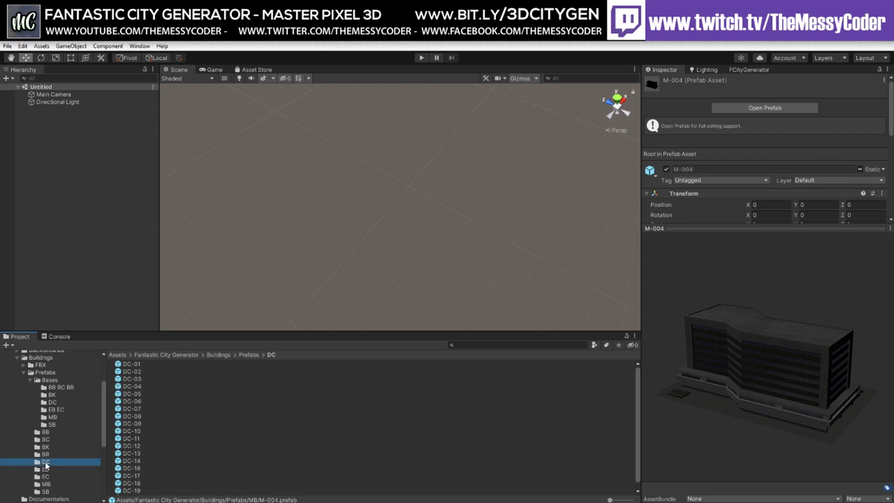
{"action": "left_click", "coordinate": [149, 408]}
{"action": "left_click", "coordinate": [156, 438]}
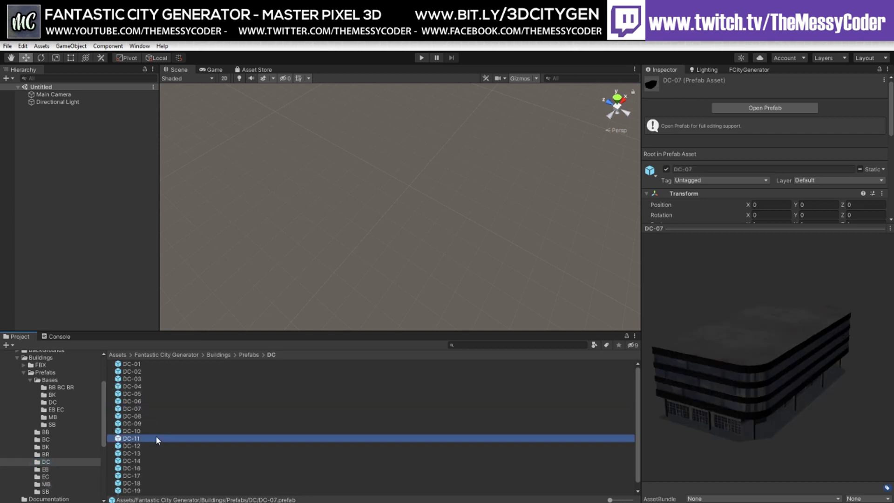
{"action": "left_click", "coordinate": [162, 386]}
{"action": "left_click", "coordinate": [268, 441]}
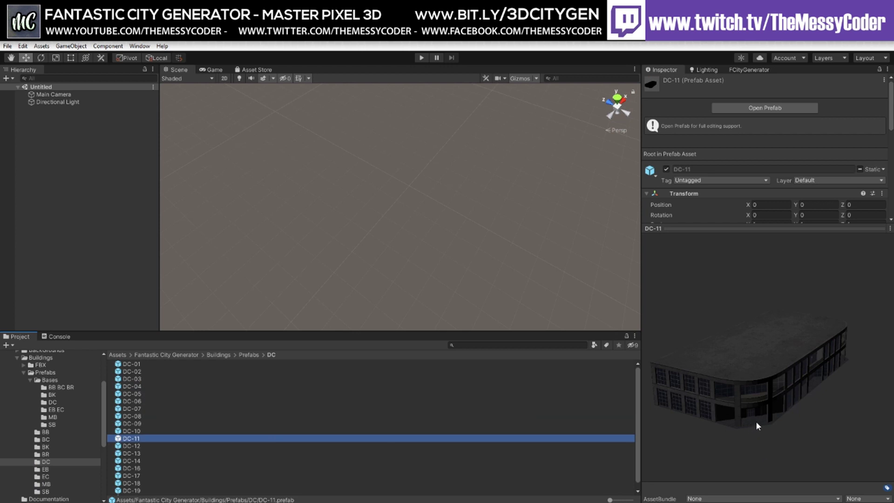
Compare the ground bases in the BB BC BR folder under Bases, including Base-50m-02, Base-60m-02, Base-40m-04 and Base-80m-02
{"action": "left_click", "coordinate": [58, 387]}
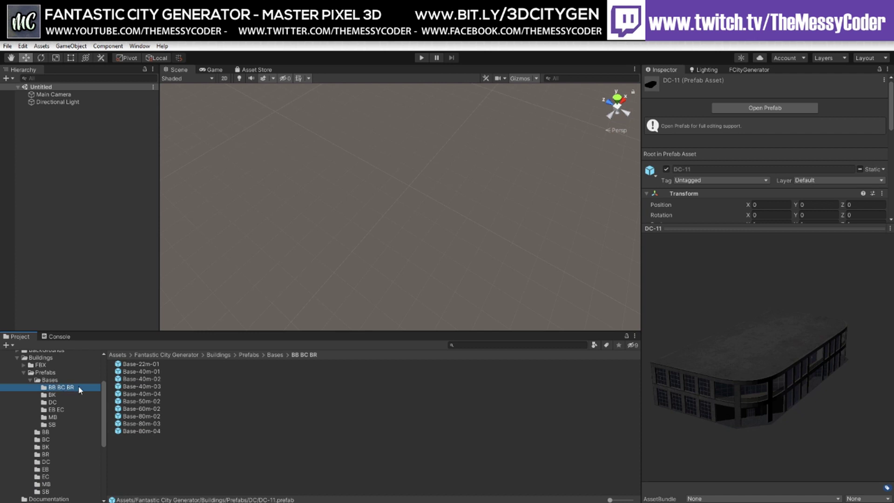
{"action": "left_click", "coordinate": [135, 401]}
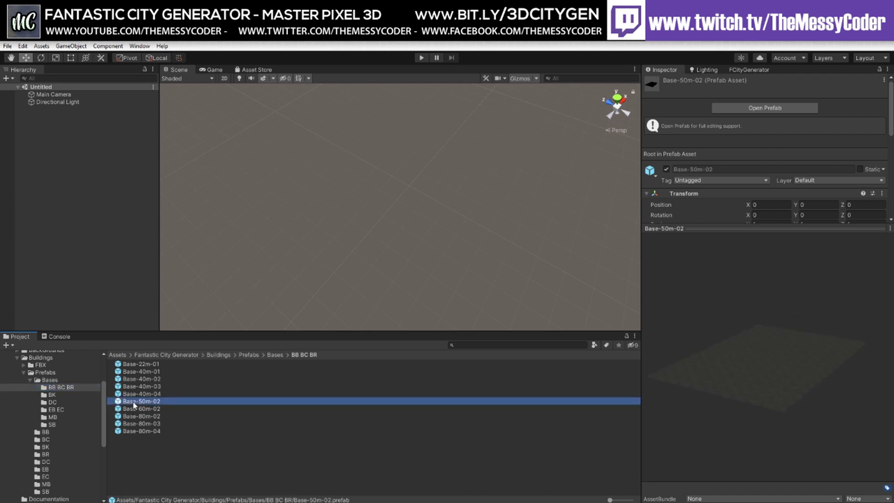
{"action": "left_click", "coordinate": [143, 409]}
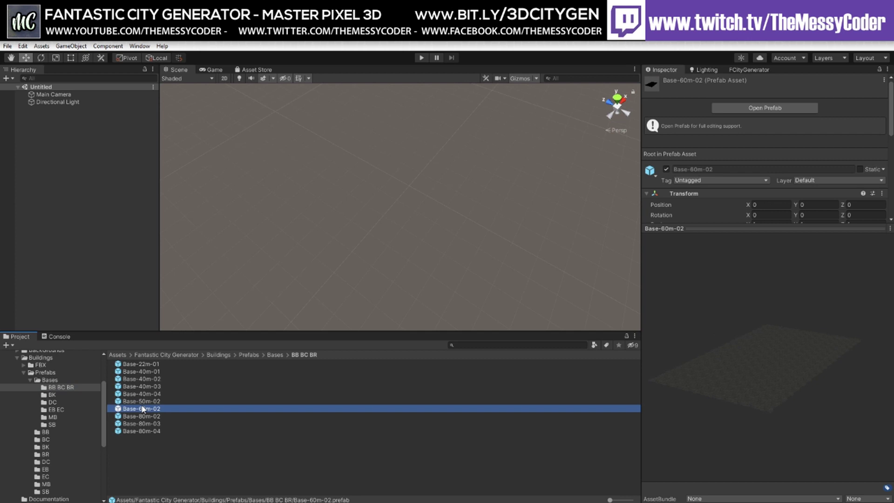
{"action": "left_click", "coordinate": [138, 417]}
{"action": "left_click", "coordinate": [142, 402]}
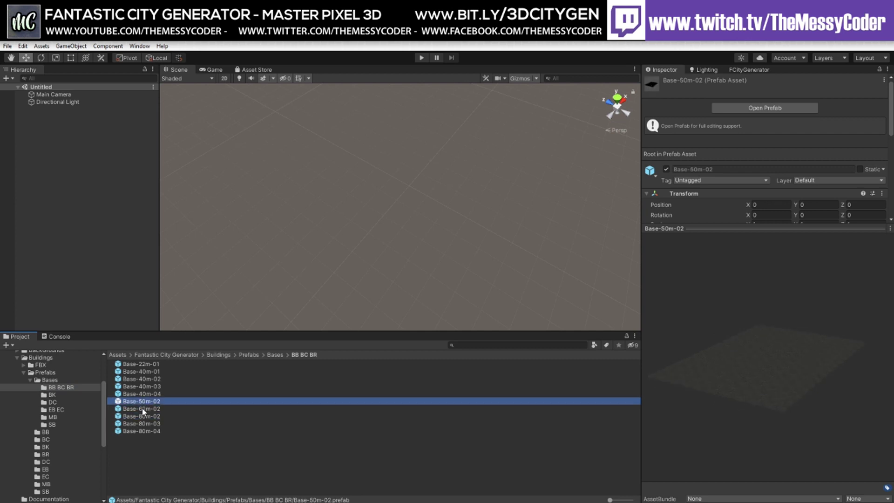
{"action": "left_click", "coordinate": [142, 408]}
{"action": "left_click", "coordinate": [142, 395]}
{"action": "left_click", "coordinate": [142, 416]}
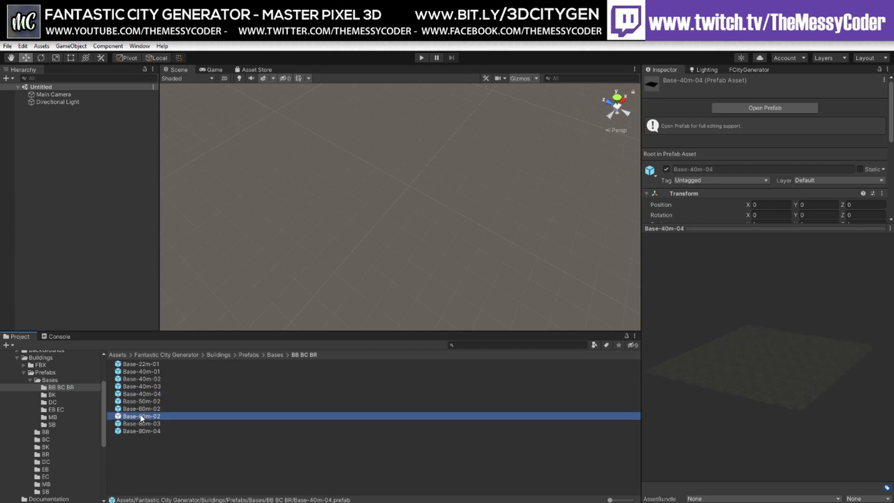
Place the Base-40m-04 prefab in the scene and reset its transform to the origin
{"action": "left_click", "coordinate": [142, 394]}
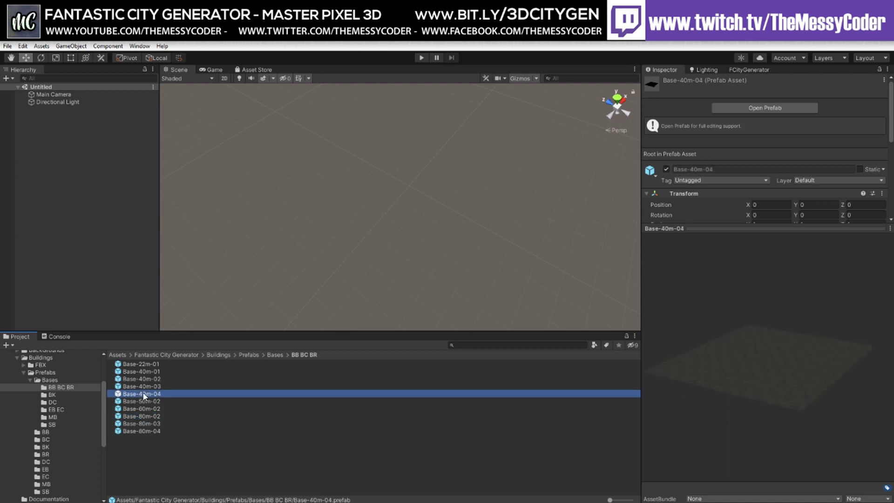
{"action": "left_click_drag", "start_coordinate": [145, 395], "coordinate": [282, 169]}
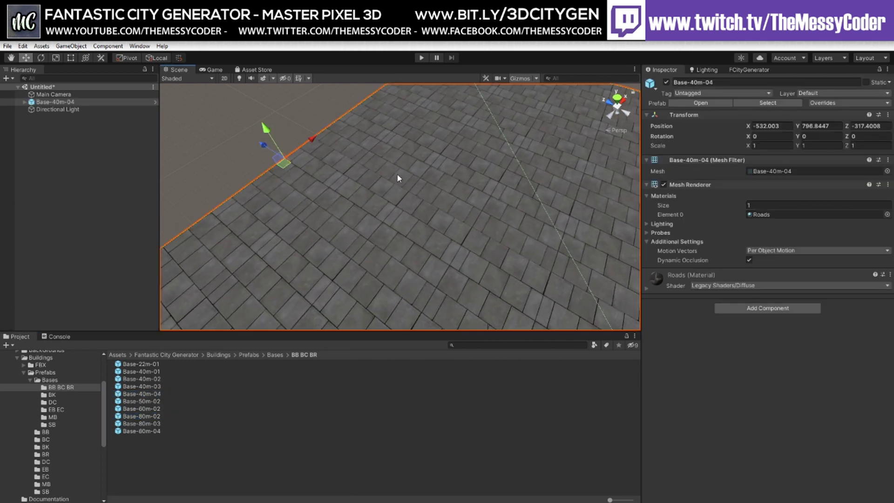
{"action": "left_click", "coordinate": [888, 115]}
{"action": "left_click", "coordinate": [861, 124]}
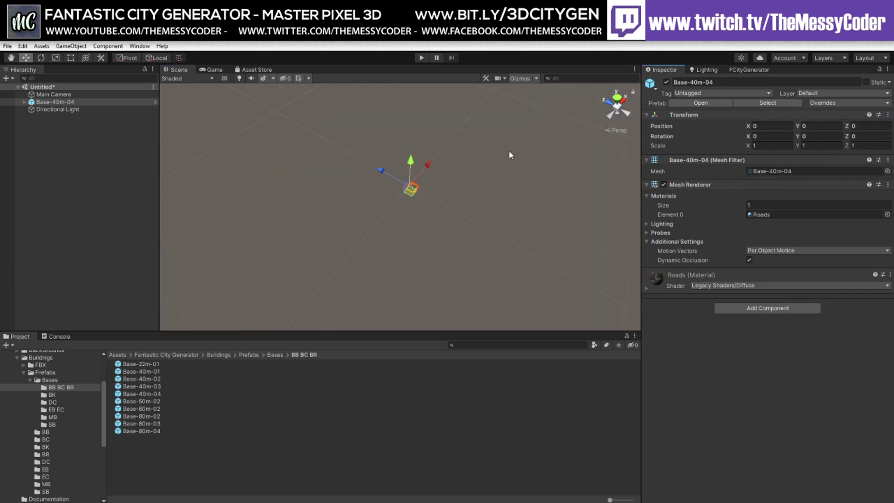
{"action": "key", "text": "f"}
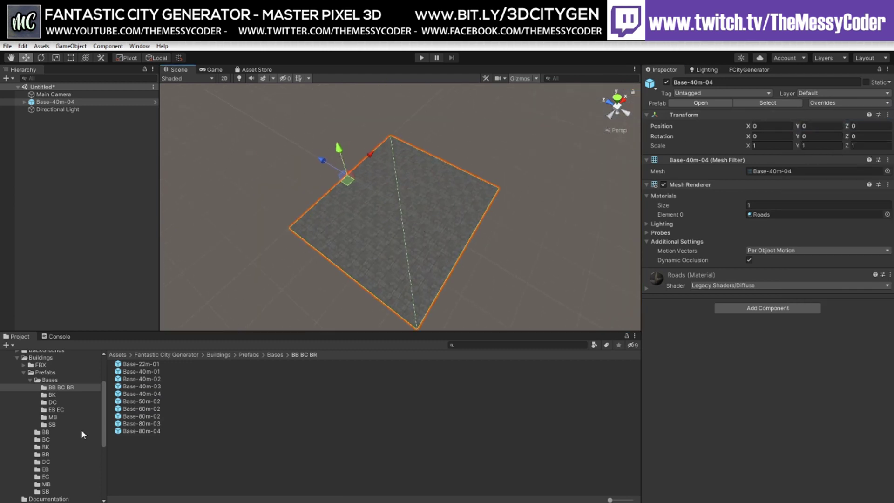
Open the NeoCities folder in KB3D and preview building models, including KB3D_NEC_BldgLG_C and KB3D_NEC_BldgMD_A
{"action": "scroll", "coordinate": [54, 451], "scroll_direction": "down", "scroll_amount": 6}
{"action": "left_click", "coordinate": [29, 485]}
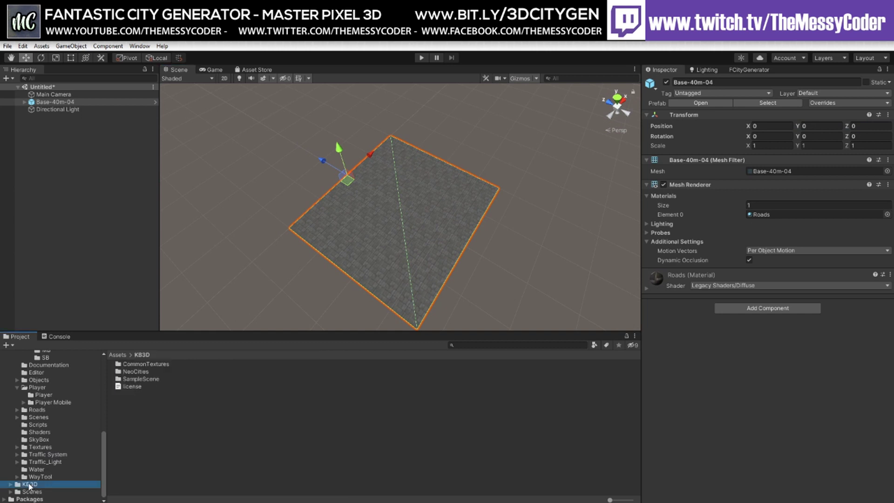
{"action": "double_click", "coordinate": [137, 371]}
{"action": "left_click", "coordinate": [143, 393]}
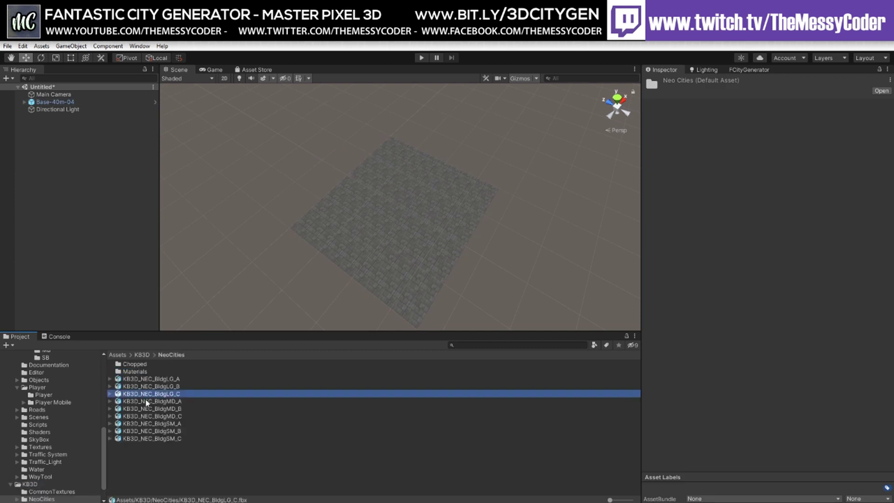
{"action": "left_click", "coordinate": [147, 401]}
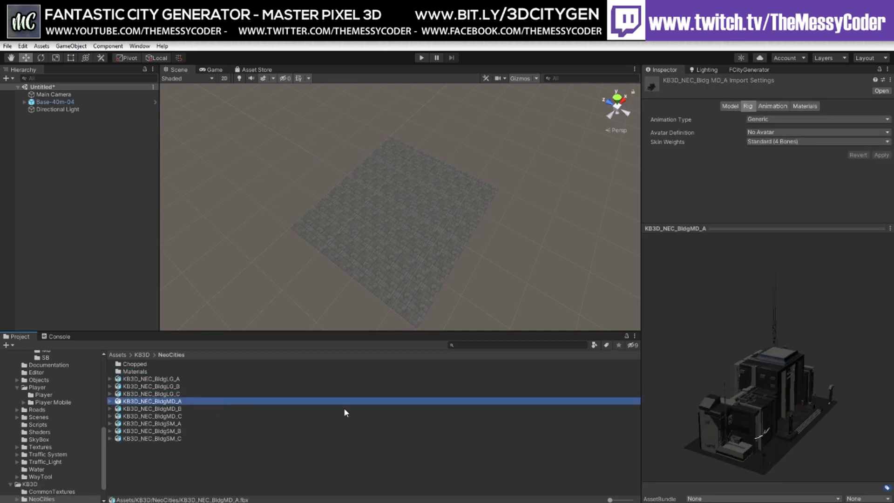
{"action": "mouse_move", "coordinate": [758, 438]}
{"action": "left_mouse_down"}
{"action": "mouse_move", "coordinate": [759, 430]}
{"action": "mouse_move", "coordinate": [672, 401]}
{"action": "mouse_move", "coordinate": [44, 412]}
{"action": "mouse_move", "coordinate": [51, 403]}
{"action": "mouse_move", "coordinate": [761, 418]}
{"action": "mouse_move", "coordinate": [711, 425]}
{"action": "mouse_move", "coordinate": [796, 430]}
{"action": "mouse_move", "coordinate": [770, 450]}
{"action": "left_mouse_up"}
Place the KB3D_NEC_BldgMD_A model on the stone base and reset its transform
{"action": "left_click_drag", "start_coordinate": [165, 402], "coordinate": [417, 240]}
{"action": "left_click", "coordinate": [888, 115]}
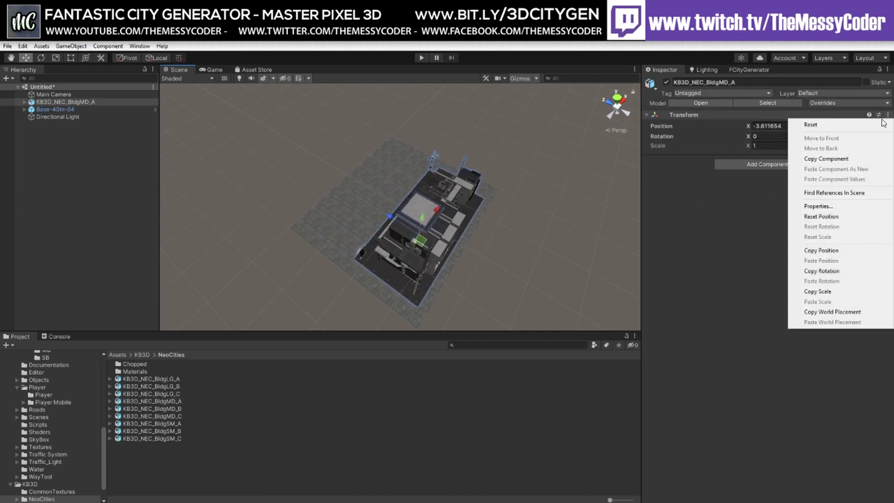
{"action": "left_click", "coordinate": [810, 124]}
Move the KB3D_NEC_BldgMD_A building onto one side of the base, at about X -4.4 and Z -10.61
{"action": "left_click_drag", "start_coordinate": [367, 152], "coordinate": [344, 187]}
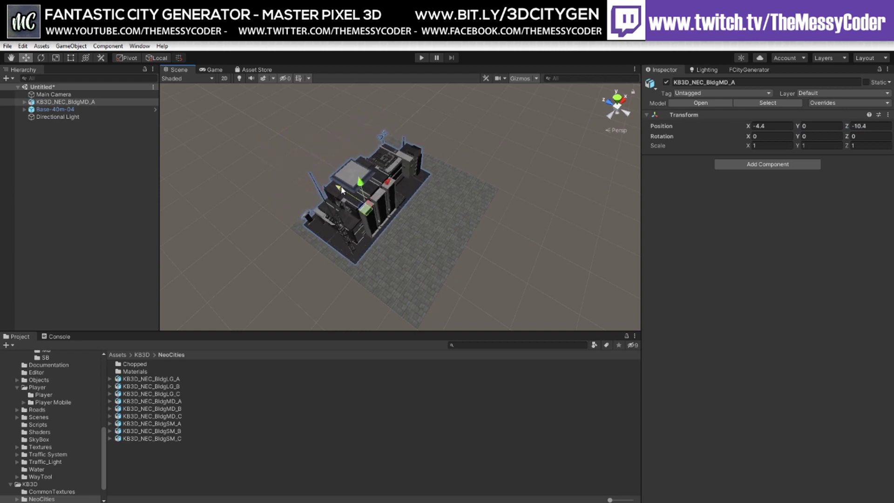
{"action": "middle_click_drag", "start_coordinate": [300, 159], "coordinate": [315, 181]}
{"action": "left_click_drag", "start_coordinate": [315, 180], "coordinate": [525, 136], "text": "alt"}
{"action": "scroll", "coordinate": [572, 175], "scroll_direction": "up", "scroll_amount": 7}
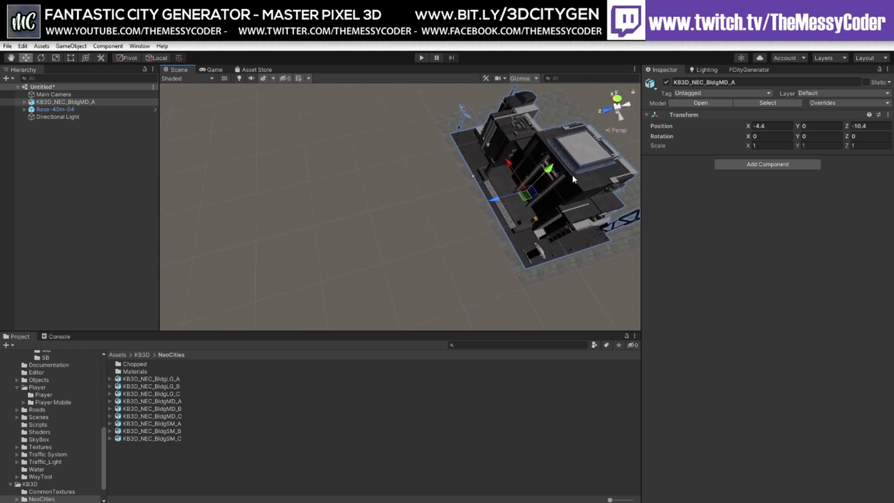
{"action": "middle_click_drag", "start_coordinate": [573, 182], "coordinate": [392, 203]}
{"action": "mouse_move", "coordinate": [408, 202]}
{"action": "left_mouse_down"}
{"action": "mouse_move", "coordinate": [391, 188]}
{"action": "mouse_move", "coordinate": [405, 179]}
{"action": "mouse_move", "coordinate": [410, 200]}
{"action": "left_mouse_up"}
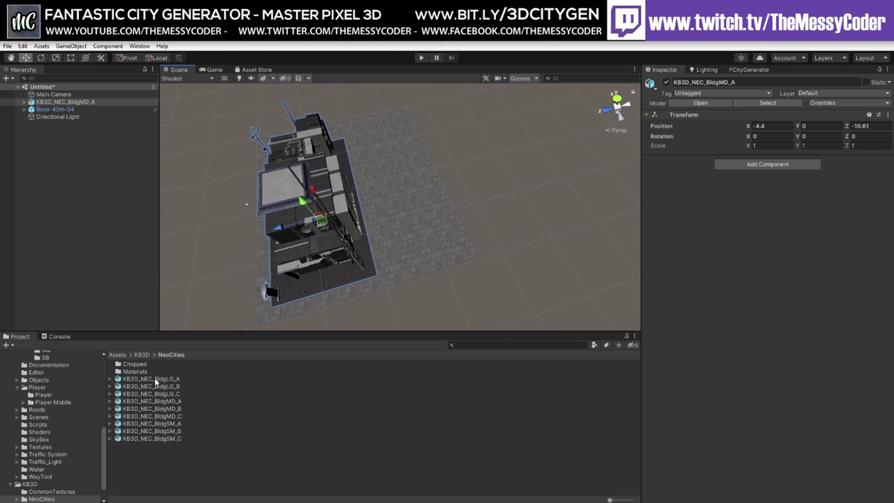
Preview other NeoCities models, including KB3D_NEC_BldgMD_B, KB3D_NEC_BldgSM_B and KB3D_NEC_BldgMD_C
{"action": "left_click", "coordinate": [158, 408]}
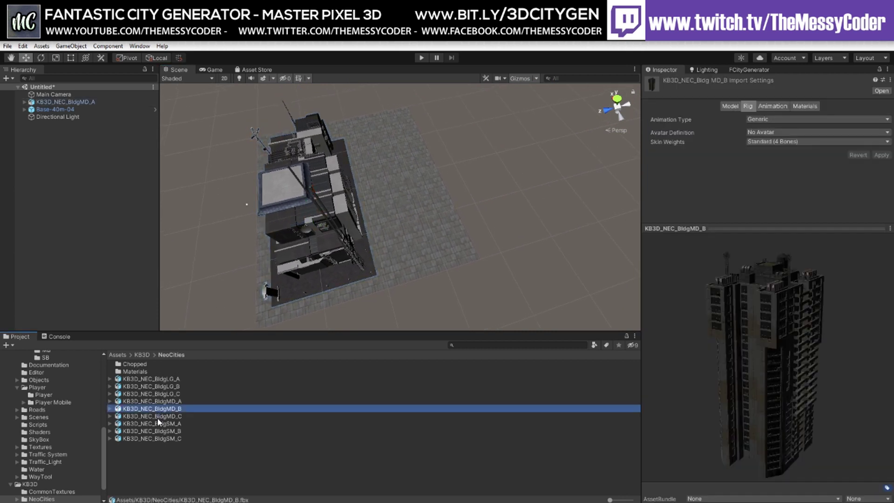
{"action": "left_click", "coordinate": [158, 417]}
{"action": "left_click", "coordinate": [159, 430]}
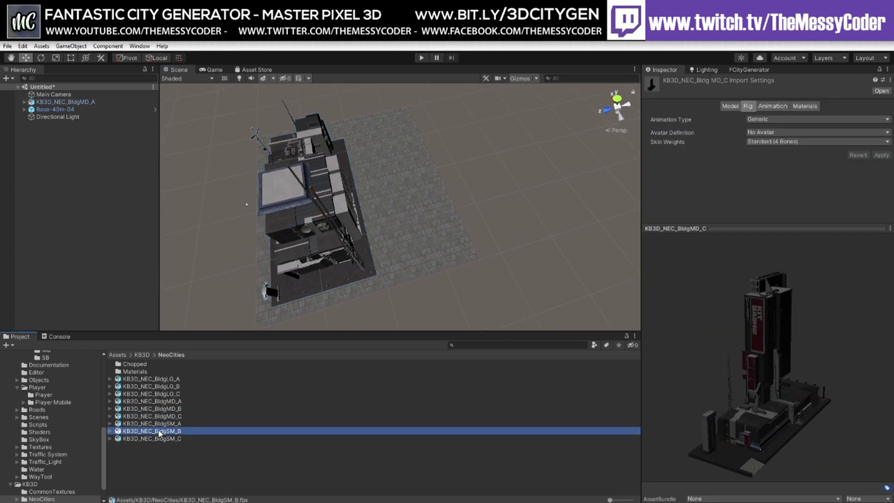
{"action": "left_click", "coordinate": [156, 416]}
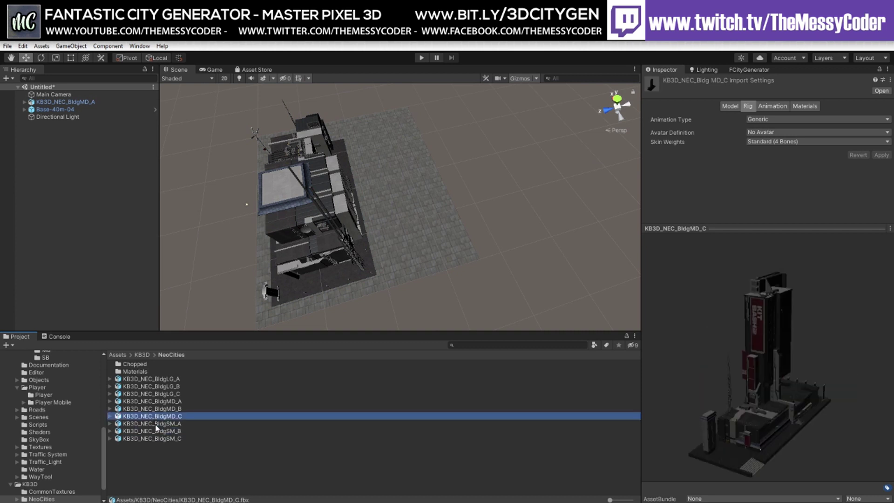
Place the KB3D_NEC_BldgSM_C model on the base beside the large building, at about X -15.49 and Z -21.66
{"action": "left_click", "coordinate": [155, 439]}
{"action": "left_click_drag", "start_coordinate": [155, 440], "coordinate": [399, 252]}
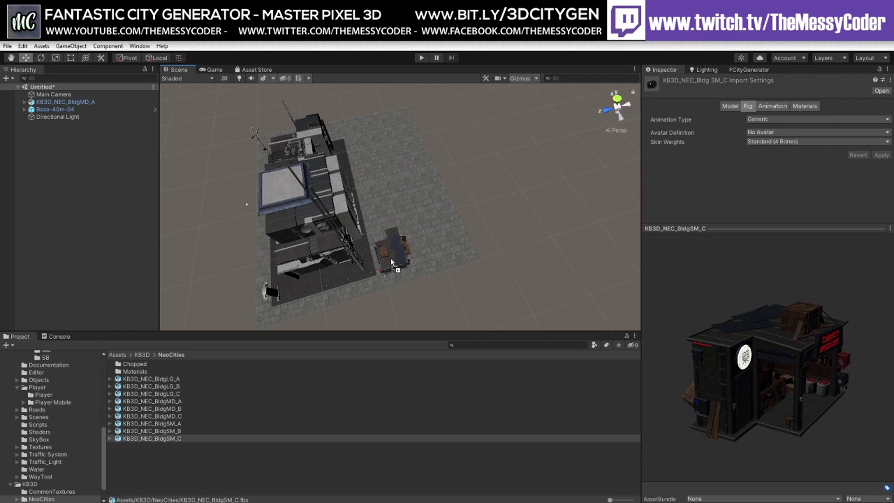
{"action": "left_click_drag", "start_coordinate": [391, 262], "coordinate": [391, 262]}
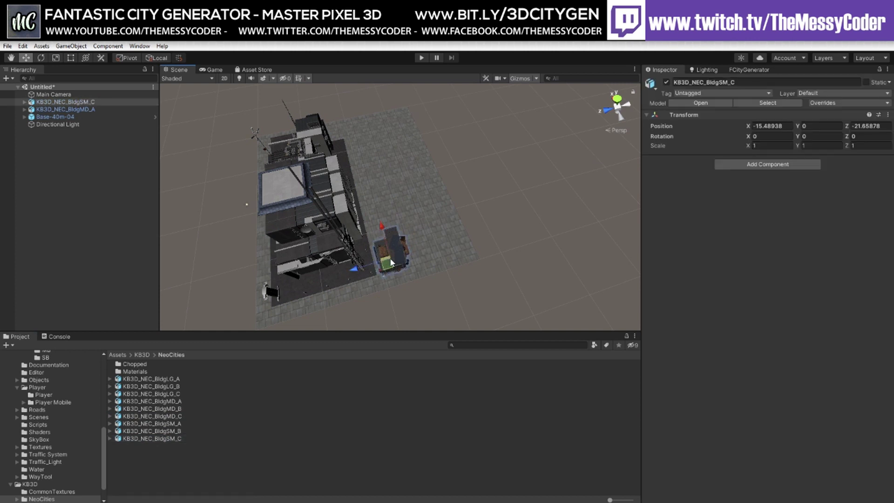
{"action": "scroll", "coordinate": [381, 233], "scroll_direction": "up", "scroll_amount": 10}
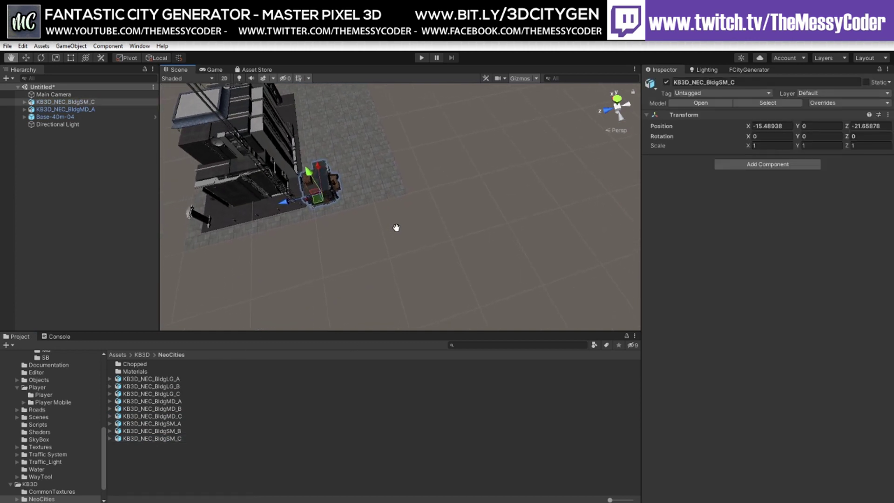
{"action": "middle_click_drag", "start_coordinate": [330, 242], "coordinate": [533, 281]}
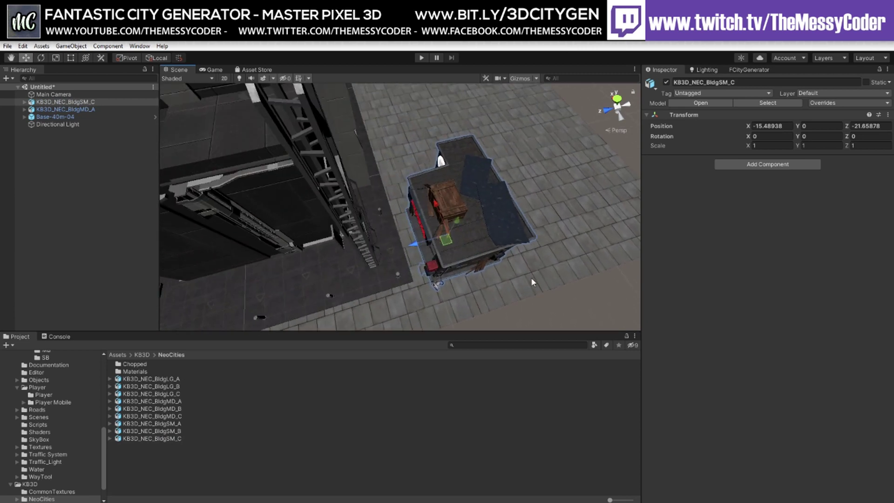
Set the small shop's Y rotation to 270 and move it away from the large building to about Z -23.59
{"action": "scroll", "coordinate": [533, 281], "scroll_direction": "up", "scroll_amount": 3}
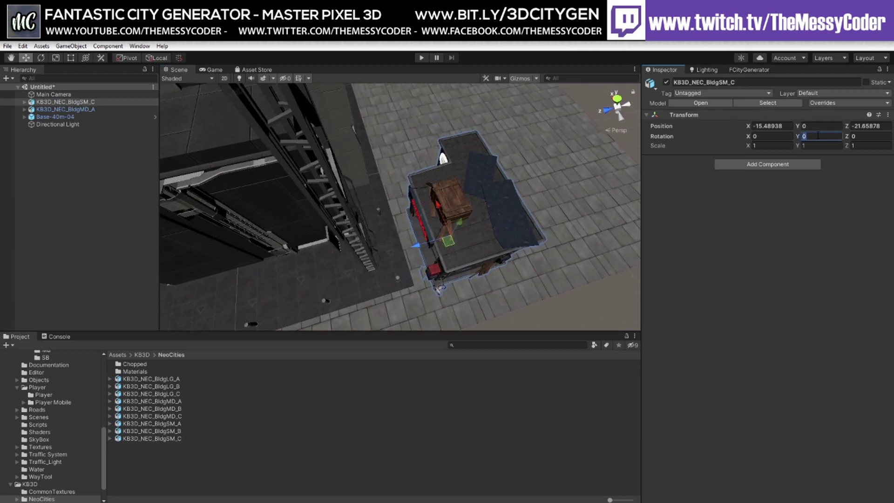
{"action": "type", "text": "90"}
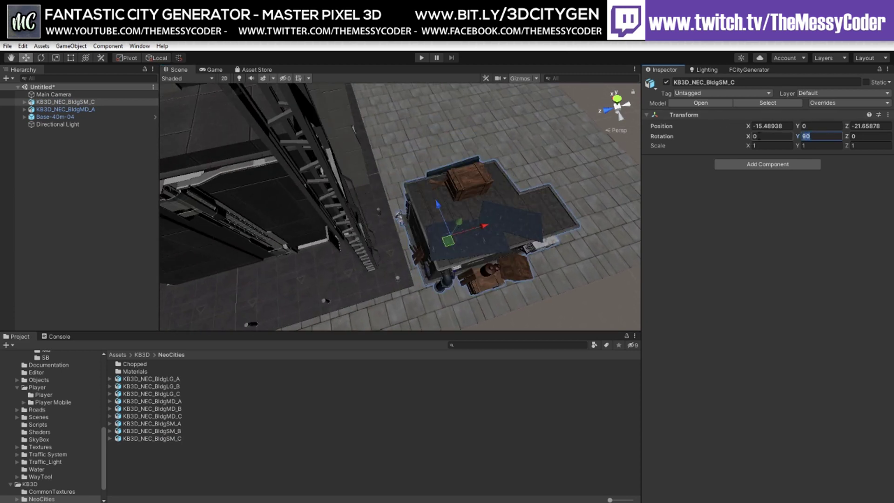
{"action": "type", "text": "270"}
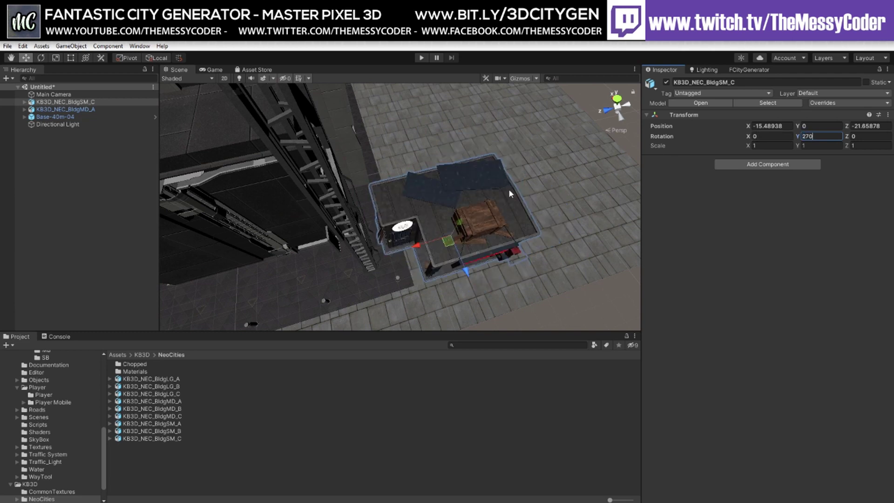
{"action": "left_click_drag", "start_coordinate": [416, 246], "coordinate": [451, 242]}
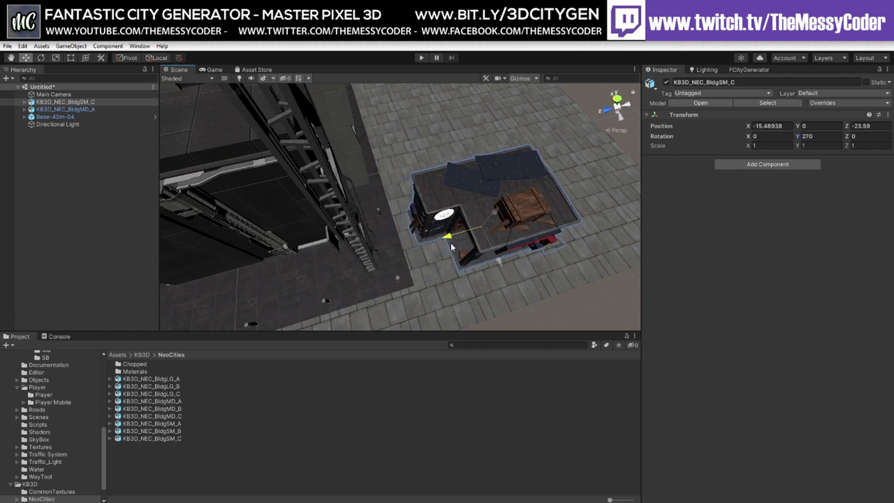
{"action": "middle_click_drag", "start_coordinate": [451, 242], "coordinate": [334, 206]}
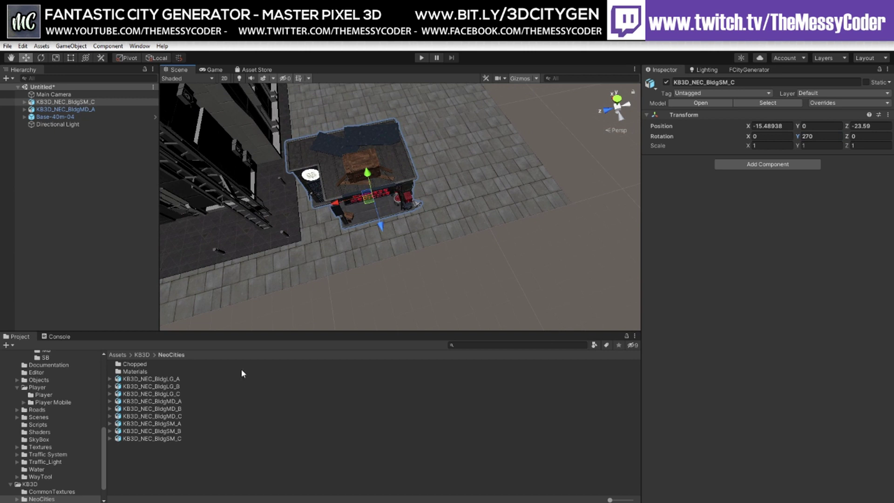
Open the Chopped folder and place the KB3D_NEC_BldgLG_A_Tree prefab beside the shop, at about X -20.11 and Z -40.88
{"action": "double_click", "coordinate": [135, 363]}
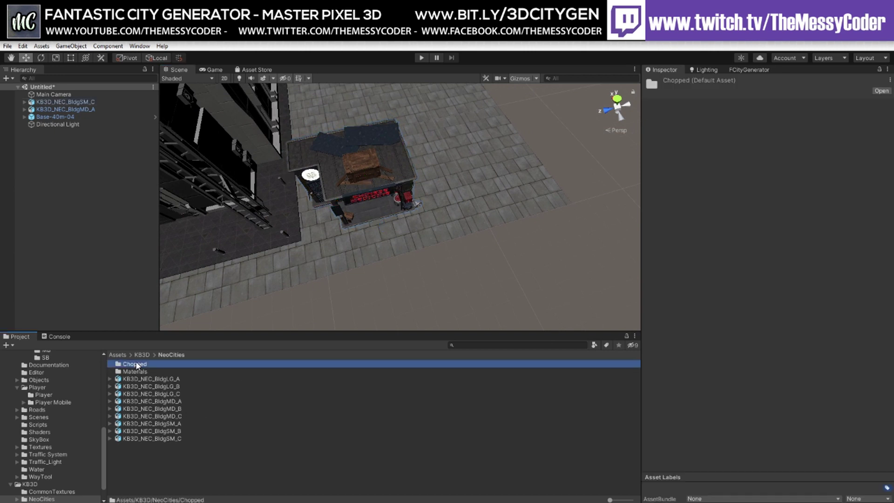
{"action": "left_click", "coordinate": [139, 363]}
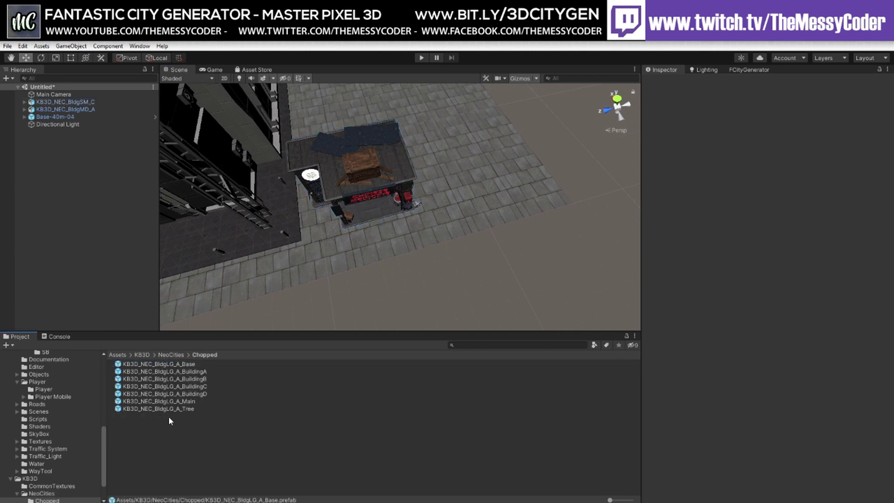
{"action": "left_click", "coordinate": [159, 408]}
{"action": "left_click_drag", "start_coordinate": [158, 408], "coordinate": [615, 162]}
{"action": "middle_click_drag", "start_coordinate": [563, 182], "coordinate": [416, 150]}
{"action": "left_click_drag", "start_coordinate": [494, 153], "coordinate": [483, 156]}
{"action": "middle_click_drag", "start_coordinate": [407, 186], "coordinate": [446, 159]}
{"action": "scroll", "coordinate": [429, 238], "scroll_direction": "down", "scroll_amount": 4}
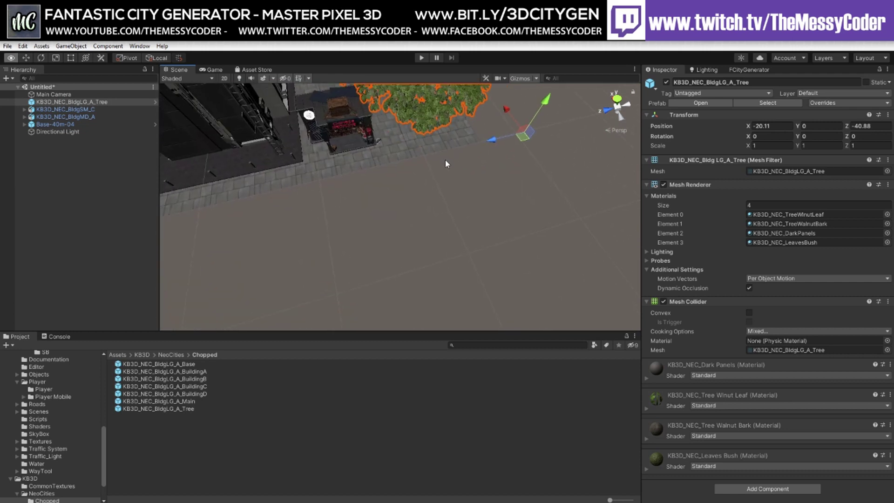
{"action": "right_click_drag", "start_coordinate": [445, 159], "coordinate": [410, 135]}
{"action": "middle_click_drag", "start_coordinate": [485, 150], "coordinate": [435, 186]}
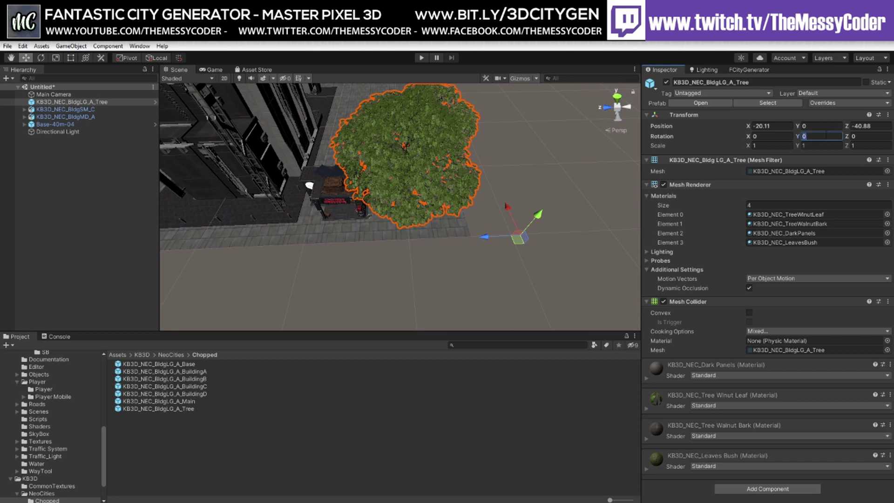
Try the trees at a Y rotation of 180, moved to about X -3.22 and Z -22.25, and check them around the shop
{"action": "type", "text": "180"}
{"action": "left_click_drag", "start_coordinate": [541, 235], "coordinate": [365, 233]}
{"action": "left_click_drag", "start_coordinate": [313, 287], "coordinate": [359, 142]}
{"action": "scroll", "coordinate": [316, 239], "scroll_direction": "up", "scroll_amount": 10}
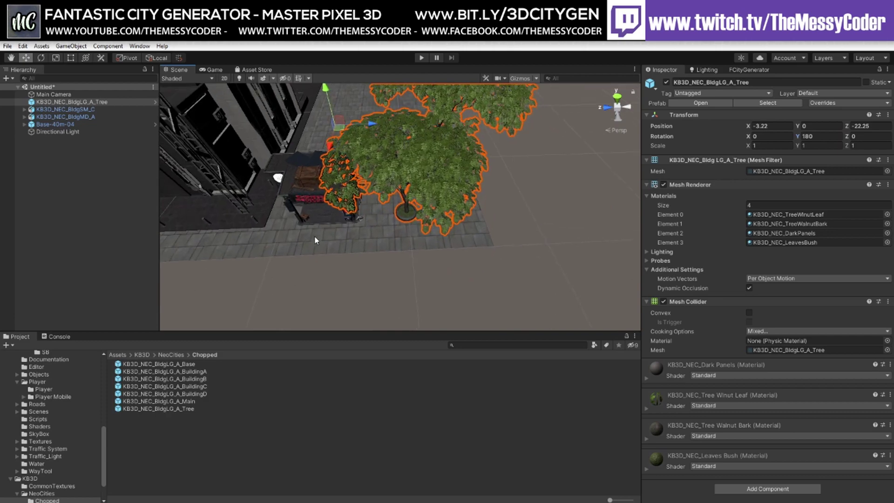
{"action": "middle_click_drag", "start_coordinate": [345, 223], "coordinate": [468, 208]}
{"action": "scroll", "coordinate": [468, 208], "scroll_direction": "up", "scroll_amount": 8}
{"action": "right_click_drag", "start_coordinate": [468, 204], "coordinate": [492, 119]}
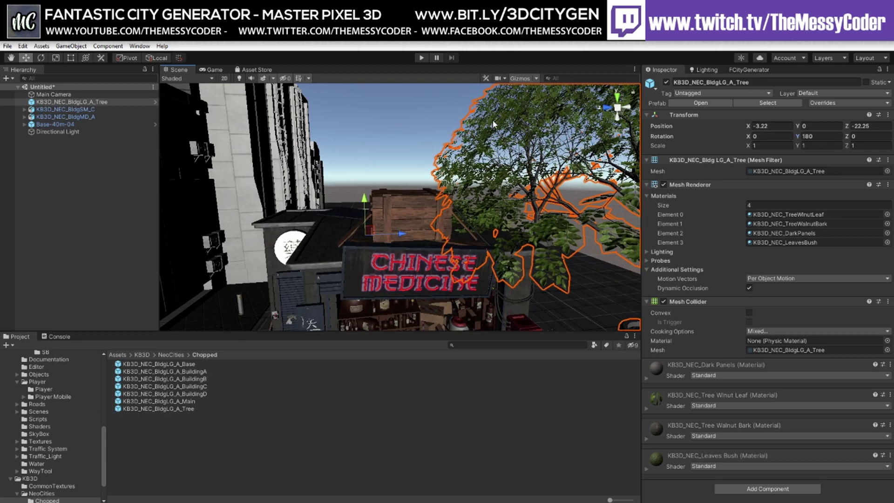
{"action": "middle_click_drag", "start_coordinate": [493, 119], "coordinate": [320, 110]}
{"action": "scroll", "coordinate": [464, 170], "scroll_direction": "down", "scroll_amount": 6}
{"action": "middle_click_drag", "start_coordinate": [464, 171], "coordinate": [399, 229]}
{"action": "scroll", "coordinate": [403, 200], "scroll_direction": "down", "scroll_amount": 6}
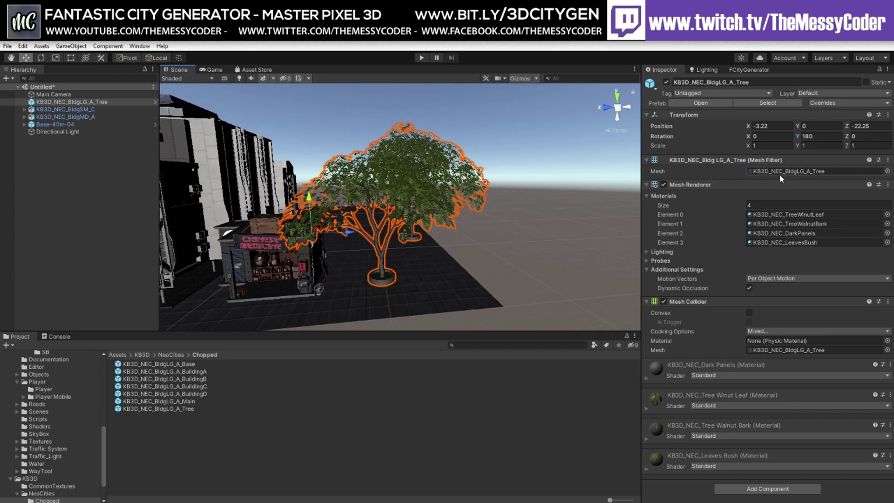
Try the trees at a Y rotation of 90, moved to about X -22.67
{"action": "type", "text": "90"}
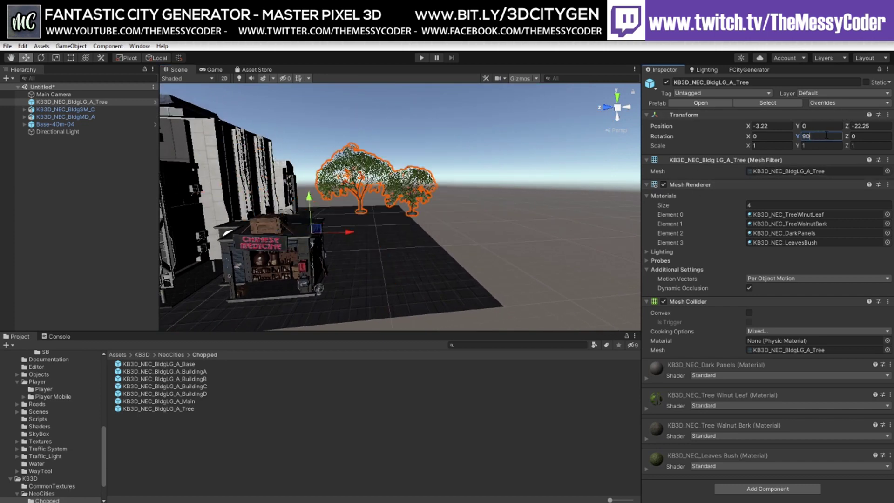
{"action": "left_click_drag", "start_coordinate": [318, 228], "coordinate": [317, 257]}
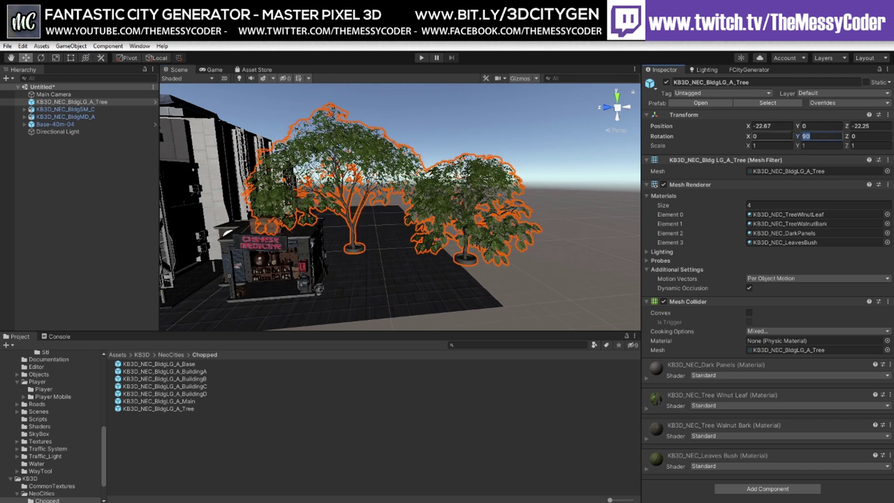
Set the trees' Y rotation to 0 and move them onto the base at about X -20.83 and Z -41.19
{"action": "right_click_drag", "start_coordinate": [621, 203], "coordinate": [447, 302]}
{"action": "type", "text": "0"}
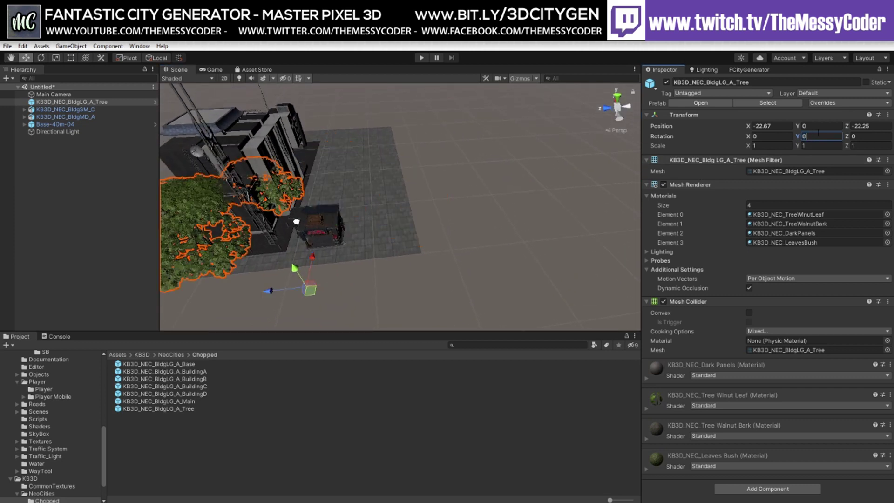
{"action": "left_click_drag", "start_coordinate": [272, 290], "coordinate": [473, 286]}
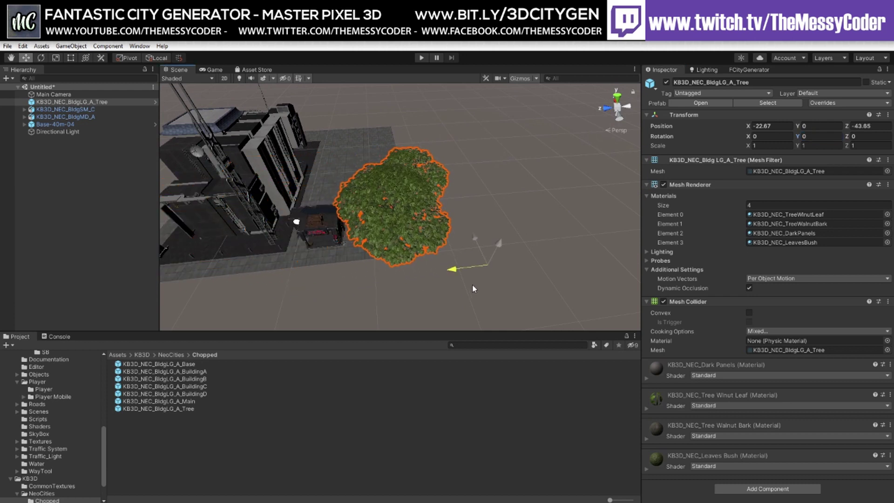
{"action": "left_click_drag", "start_coordinate": [476, 239], "coordinate": [459, 211]}
{"action": "left_click_drag", "start_coordinate": [359, 237], "coordinate": [486, 159], "text": "alt"}
{"action": "middle_click_drag", "start_coordinate": [576, 132], "coordinate": [484, 170]}
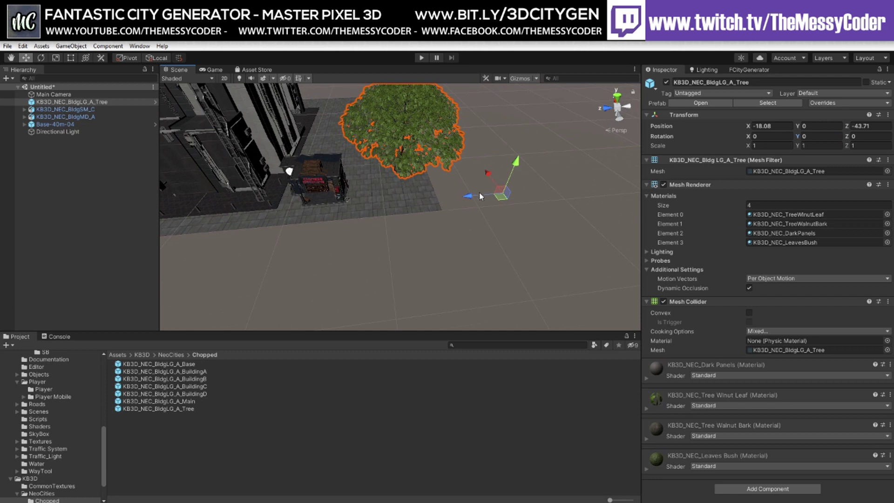
{"action": "mouse_move", "coordinate": [480, 196]}
{"action": "left_mouse_down"}
{"action": "mouse_move", "coordinate": [456, 198]}
{"action": "mouse_move", "coordinate": [478, 192]}
{"action": "left_mouse_up"}
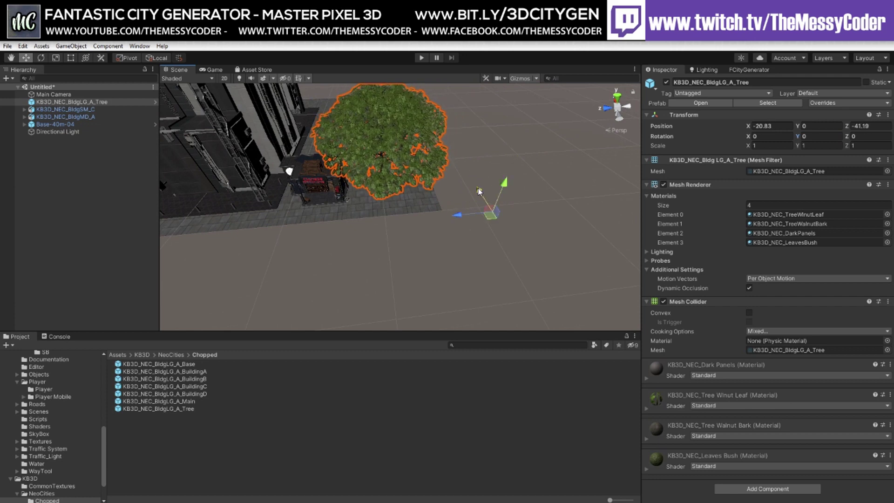
Check the tree planters beside the shop up close and shift the trees along X to about -22.23
{"action": "scroll", "coordinate": [322, 205], "scroll_direction": "up", "scroll_amount": 12}
{"action": "middle_click_drag", "start_coordinate": [365, 197], "coordinate": [474, 180]}
{"action": "scroll", "coordinate": [451, 171], "scroll_direction": "up", "scroll_amount": 7}
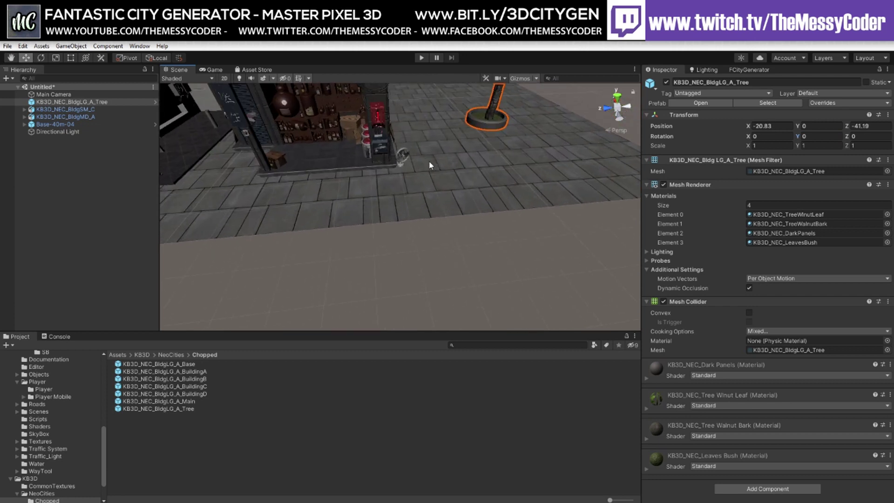
{"action": "right_click_drag", "start_coordinate": [429, 162], "coordinate": [395, 189]}
{"action": "middle_click_drag", "start_coordinate": [382, 193], "coordinate": [364, 196]}
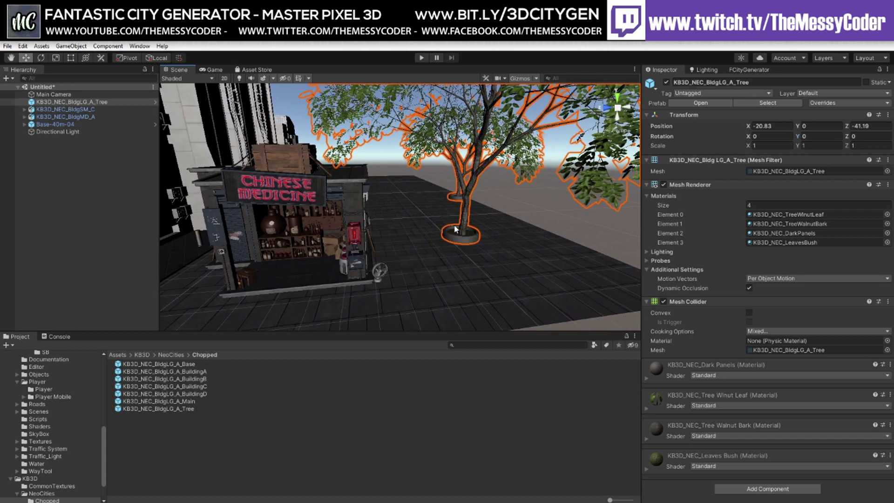
{"action": "right_click_drag", "start_coordinate": [379, 203], "coordinate": [558, 211]}
{"action": "left_click_drag", "start_coordinate": [341, 199], "coordinate": [360, 198]}
Try placing the KB3D_NEC_BldgLG_A_BuildingD prefab on the free part of the base, and delete it
{"action": "right_click_drag", "start_coordinate": [535, 204], "coordinate": [462, 261]}
{"action": "scroll", "coordinate": [484, 199], "scroll_direction": "down", "scroll_amount": 3}
{"action": "left_click", "coordinate": [175, 400]}
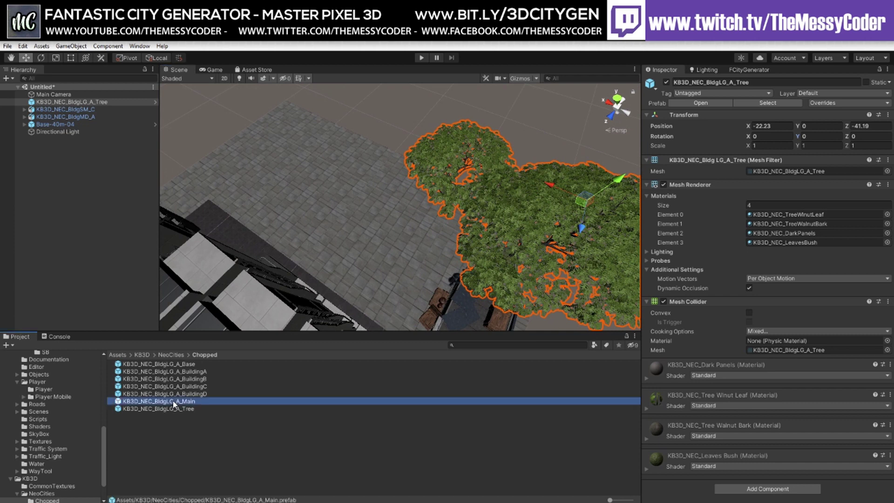
{"action": "left_click_drag", "start_coordinate": [171, 393], "coordinate": [443, 203]}
{"action": "right_click_drag", "start_coordinate": [444, 203], "coordinate": [326, 248]}
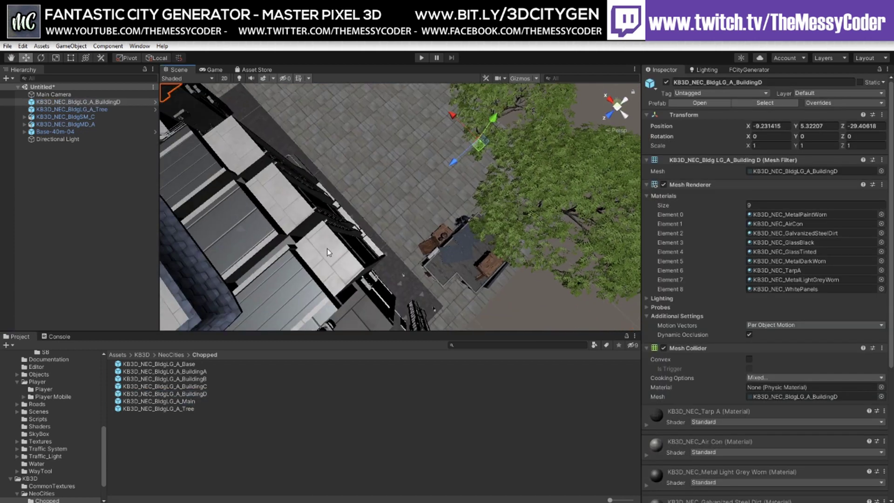
{"action": "scroll", "coordinate": [331, 195], "scroll_direction": "down", "scroll_amount": 3}
{"action": "middle_click_drag", "start_coordinate": [330, 195], "coordinate": [504, 227]}
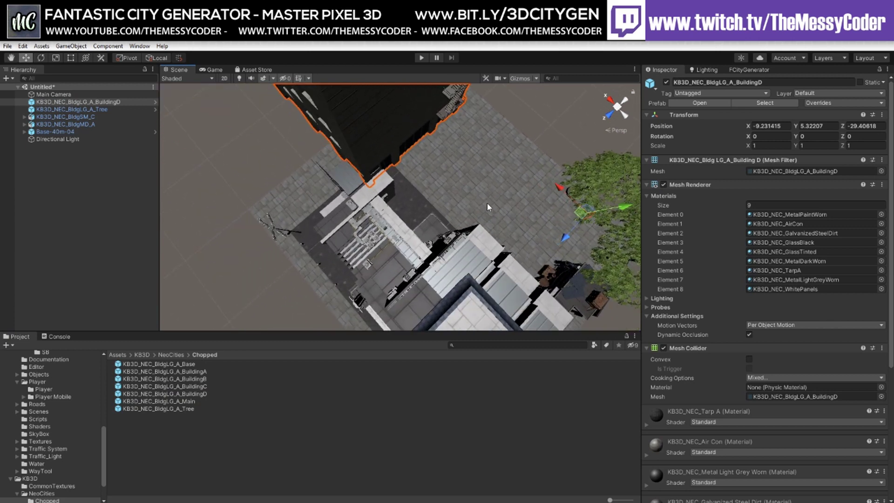
{"action": "key", "text": "Delete"}
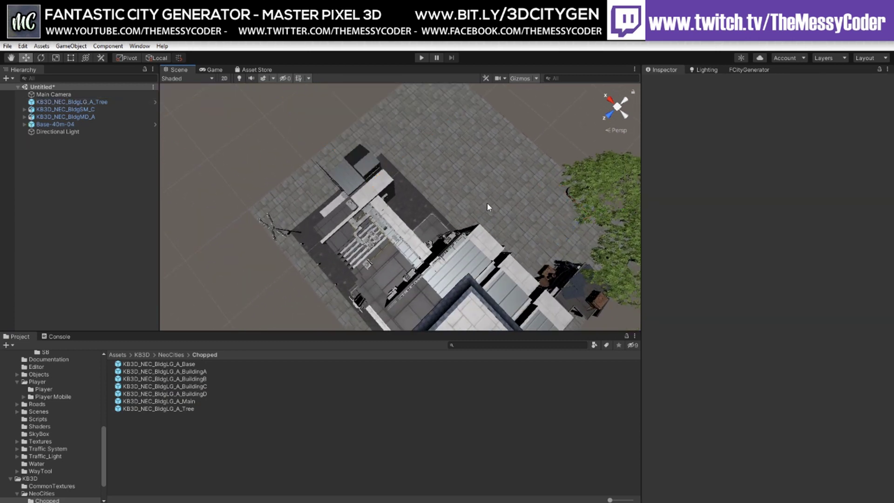
Preview the chopped building prefabs, add KB3D_NEC_BldgLG_A_BuildingD to the scene and reset its transform
{"action": "left_click", "coordinate": [196, 371]}
{"action": "left_click", "coordinate": [200, 379]}
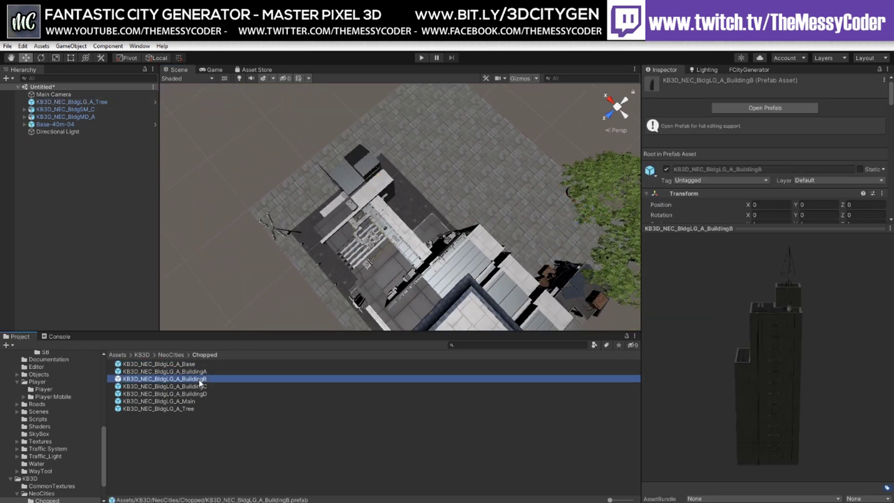
{"action": "left_click", "coordinate": [201, 385]}
{"action": "left_click", "coordinate": [202, 393]}
{"action": "left_click", "coordinate": [199, 400]}
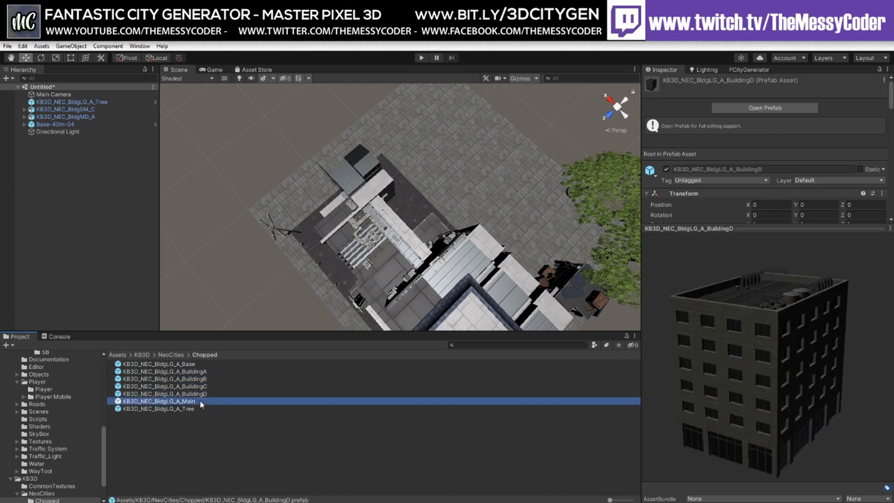
{"action": "left_click", "coordinate": [195, 393]}
{"action": "left_click_drag", "start_coordinate": [196, 393], "coordinate": [432, 240]}
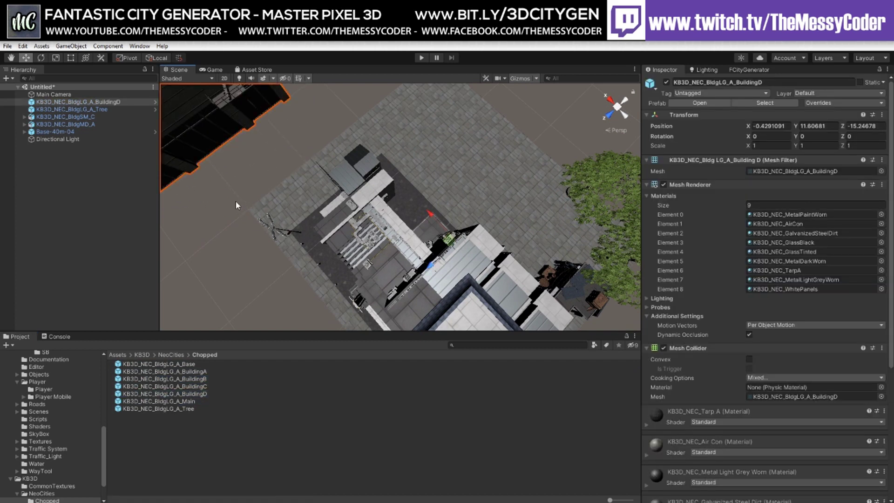
{"action": "left_click", "coordinate": [882, 115]}
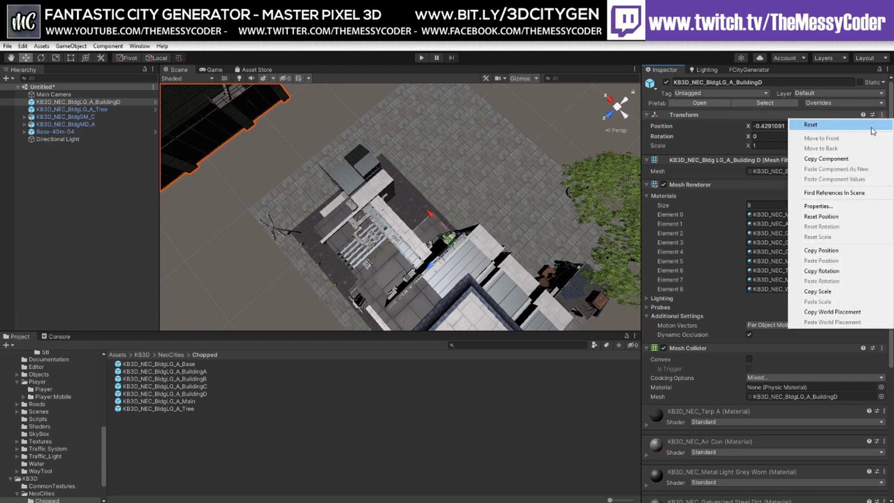
{"action": "left_click", "coordinate": [816, 122]}
Move the KB3D_NEC_BldgLG_A_BuildingD block onto the free part of the base, at about X -22.75 and Z -36.34
{"action": "right_click_drag", "start_coordinate": [344, 202], "coordinate": [385, 237]}
{"action": "left_click_drag", "start_coordinate": [338, 308], "coordinate": [485, 148]}
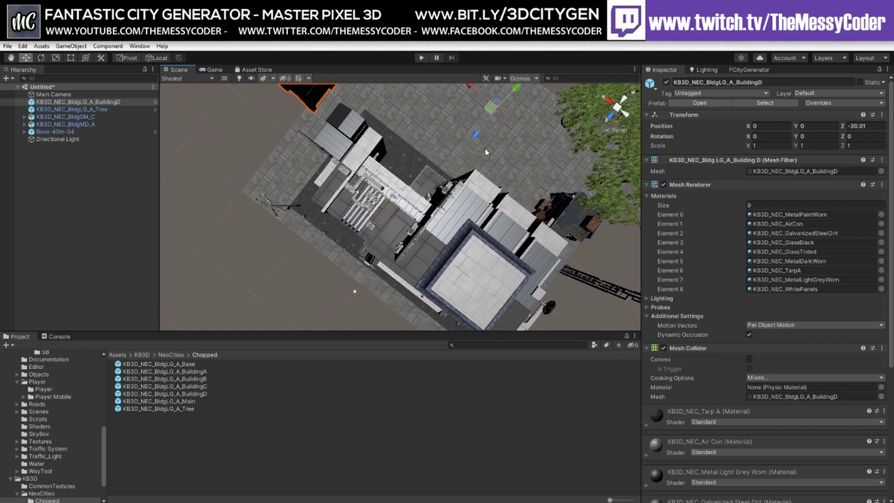
{"action": "right_click_drag", "start_coordinate": [325, 195], "coordinate": [382, 200]}
{"action": "left_click_drag", "start_coordinate": [382, 200], "coordinate": [522, 228]}
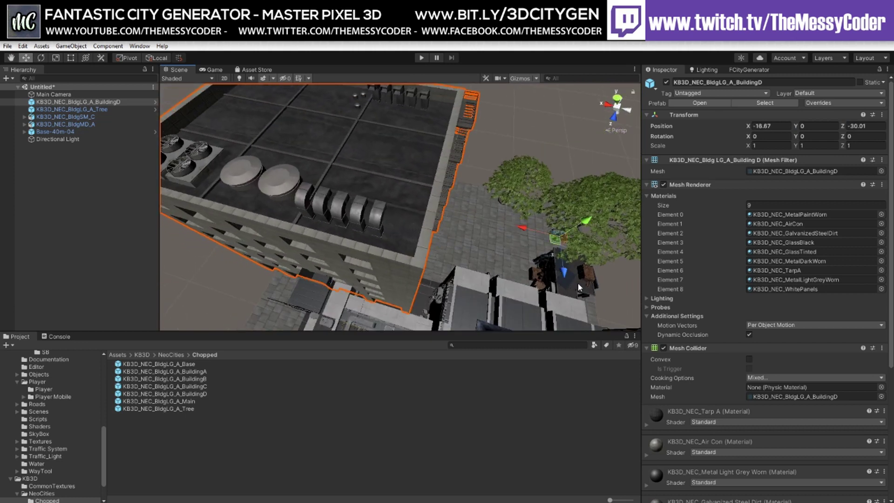
{"action": "left_click_drag", "start_coordinate": [568, 273], "coordinate": [574, 233]}
{"action": "left_click_drag", "start_coordinate": [516, 193], "coordinate": [557, 203]}
{"action": "middle_click_drag", "start_coordinate": [427, 215], "coordinate": [568, 210]}
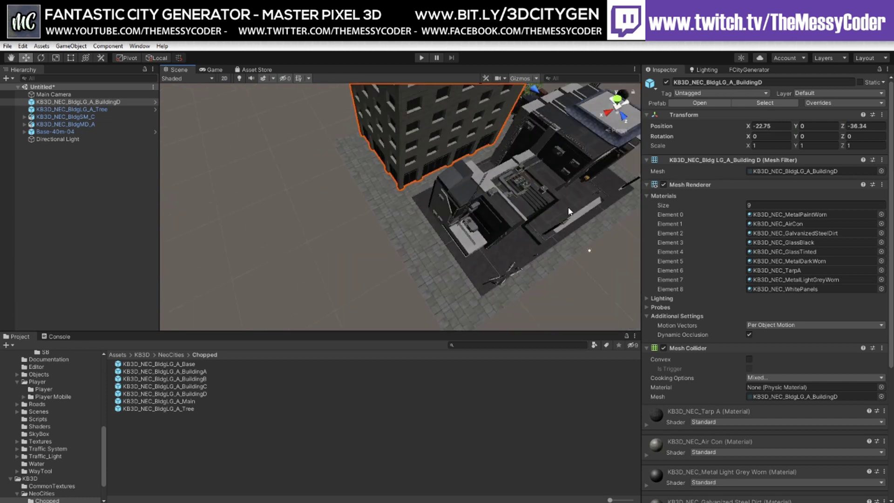
Nudge the KB3D_NEC_BldgLG_A_BuildingD block along Z and X to refine its placement on the base
{"action": "middle_click_drag", "start_coordinate": [358, 210], "coordinate": [621, 272]}
{"action": "left_click_drag", "start_coordinate": [407, 226], "coordinate": [544, 166], "text": "alt"}
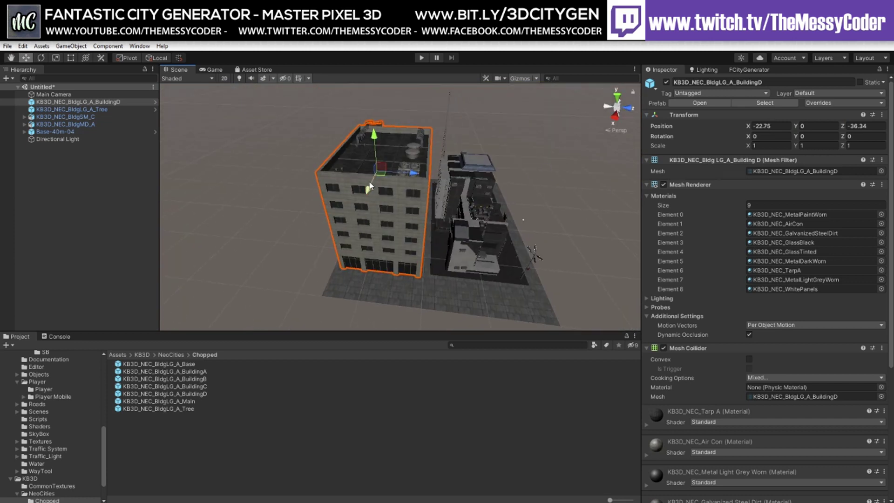
{"action": "left_click_drag", "start_coordinate": [418, 173], "coordinate": [421, 171]}
{"action": "left_click_drag", "start_coordinate": [373, 195], "coordinate": [192, 382]}
Add a second KB3D_NEC_BldgLG_A_Tree prefab to the scene and reset its transform
{"action": "left_click", "coordinate": [164, 408]}
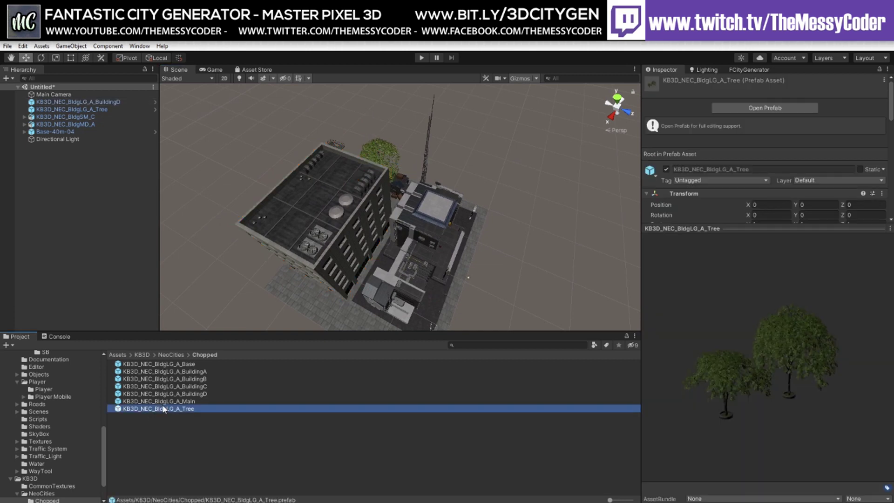
{"action": "right_click_drag", "start_coordinate": [337, 228], "coordinate": [350, 255]}
{"action": "left_click_drag", "start_coordinate": [180, 409], "coordinate": [352, 231]}
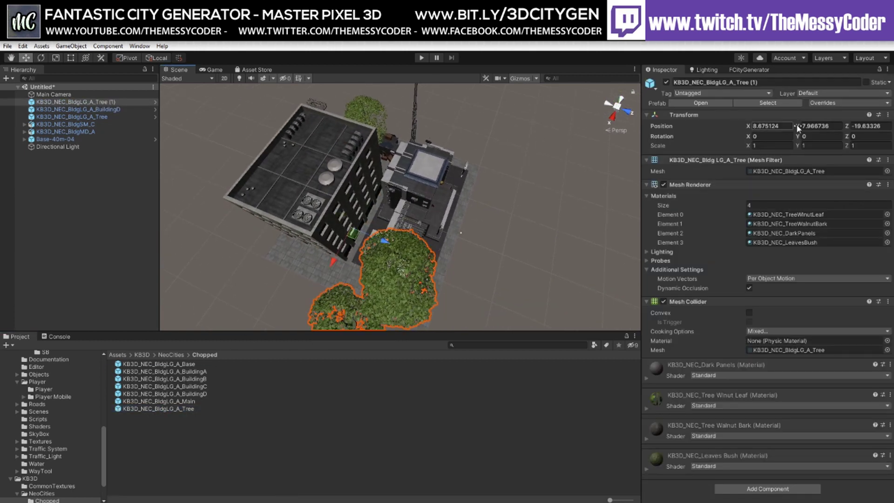
{"action": "left_click", "coordinate": [887, 115]}
{"action": "left_click", "coordinate": [874, 125]}
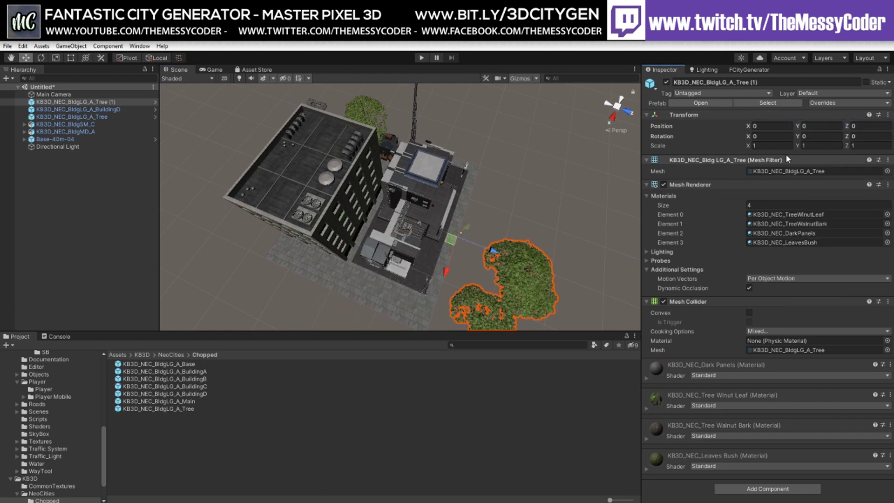
Scale the new trees uniformly to about 0.7 and move them to about X 9.8 and Z -17.8
{"action": "left_click", "coordinate": [56, 58]}
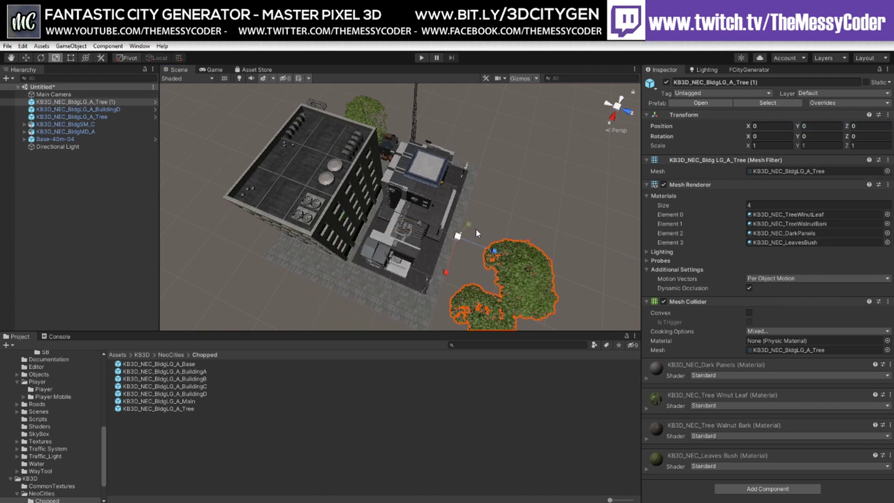
{"action": "left_click_drag", "start_coordinate": [457, 240], "coordinate": [448, 247]}
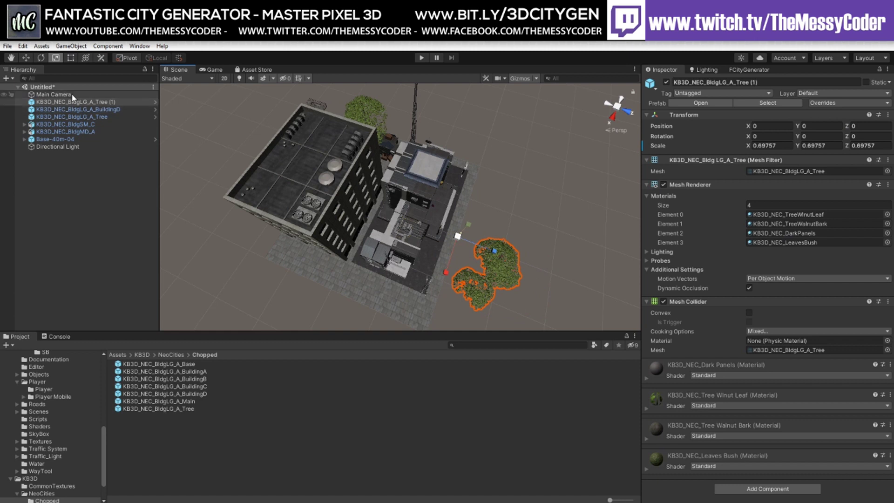
{"action": "left_click", "coordinate": [25, 57]}
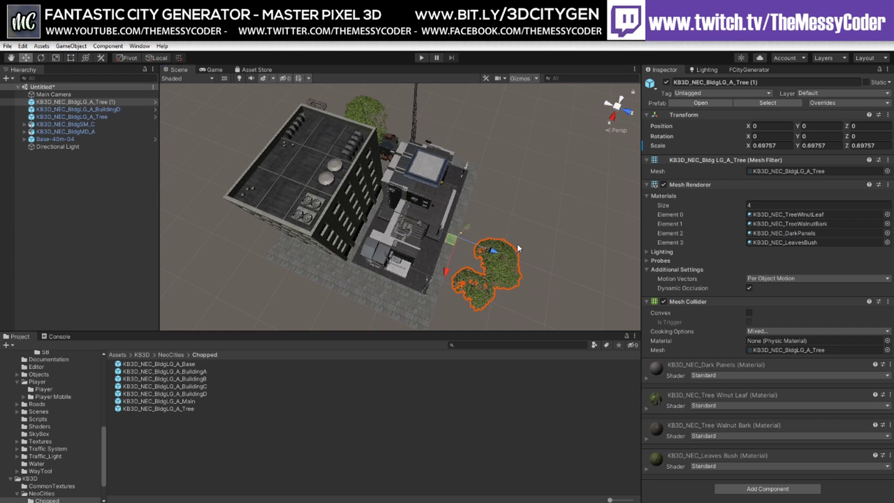
{"action": "left_click_drag", "start_coordinate": [518, 248], "coordinate": [342, 282]}
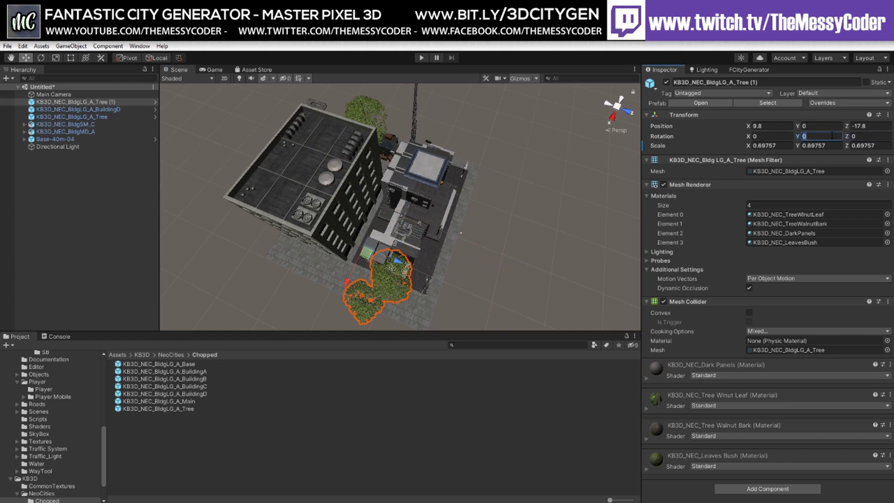
Rotate the new trees 90 degrees about Y and shift them along Z to about -10.87
{"action": "type", "text": "90"}
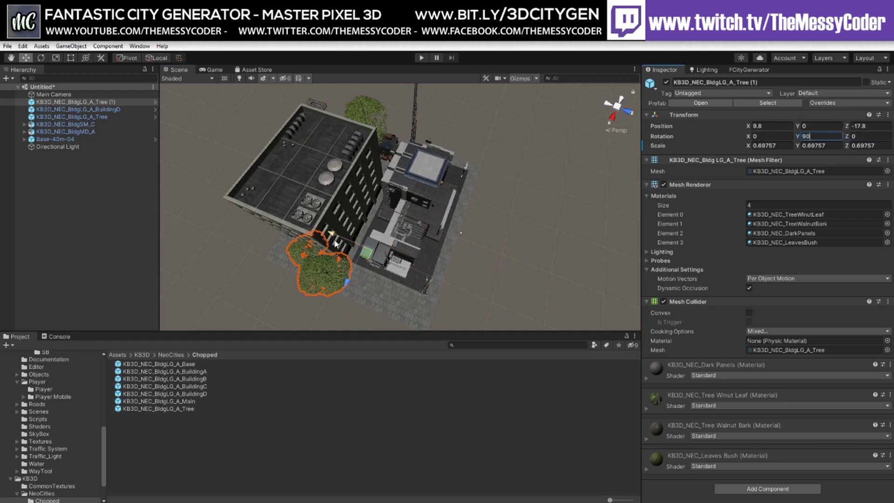
{"action": "left_click_drag", "start_coordinate": [335, 243], "coordinate": [359, 252]}
{"action": "key", "text": "f"}
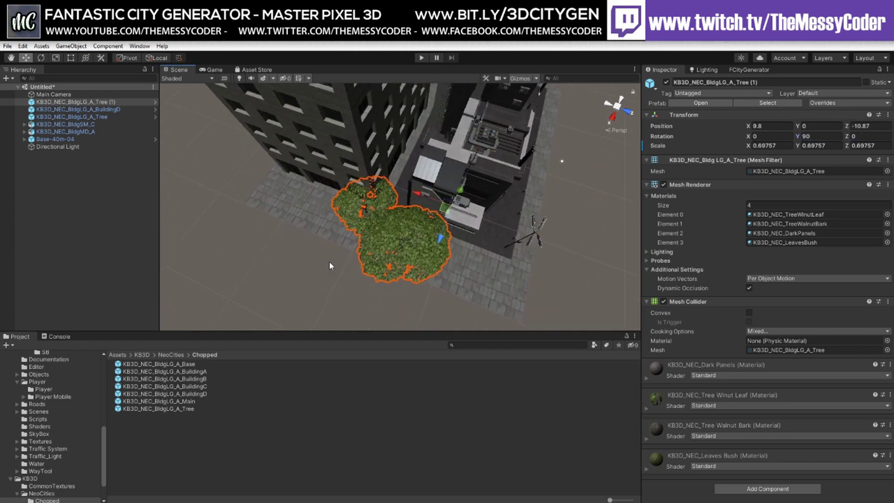
Inspect the new trees from several angles and reposition them on the pavement at about X 10.5 and Z -6.83
{"action": "middle_click_drag", "start_coordinate": [330, 265], "coordinate": [537, 128]}
{"action": "right_click_drag", "start_coordinate": [501, 162], "coordinate": [605, 86]}
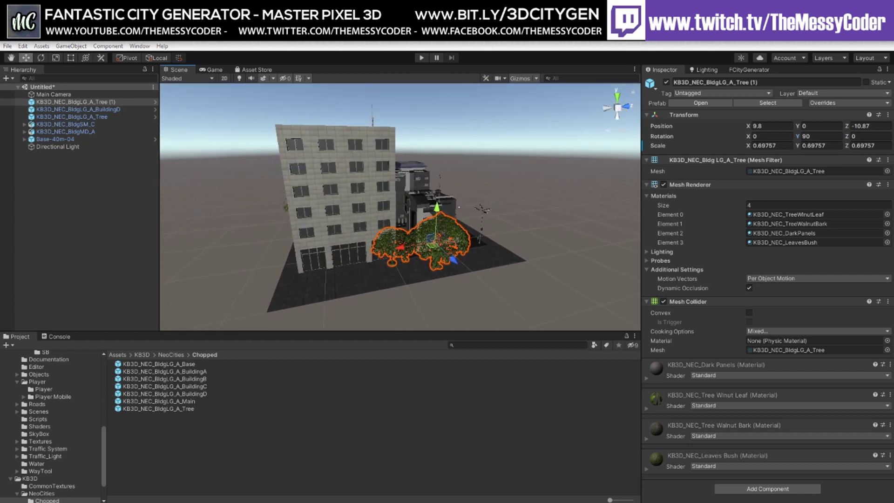
{"action": "left_click_drag", "start_coordinate": [340, 182], "coordinate": [429, 238], "text": "alt"}
{"action": "mouse_move", "coordinate": [429, 237]}
{"action": "middle_mouse_down"}
{"action": "mouse_move", "coordinate": [469, 279]}
{"action": "mouse_move", "coordinate": [437, 246]}
{"action": "middle_mouse_up"}
{"action": "scroll", "coordinate": [436, 242], "scroll_direction": "up", "scroll_amount": 4}
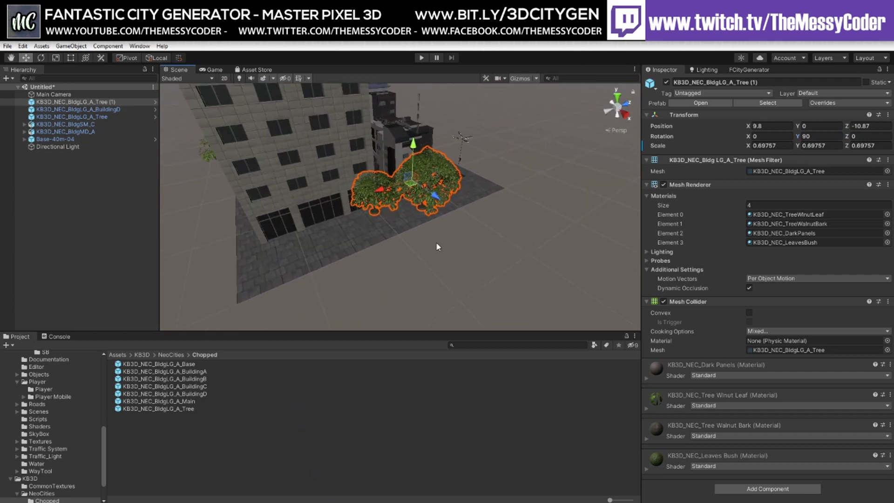
{"action": "scroll", "coordinate": [440, 189], "scroll_direction": "up", "scroll_amount": 2}
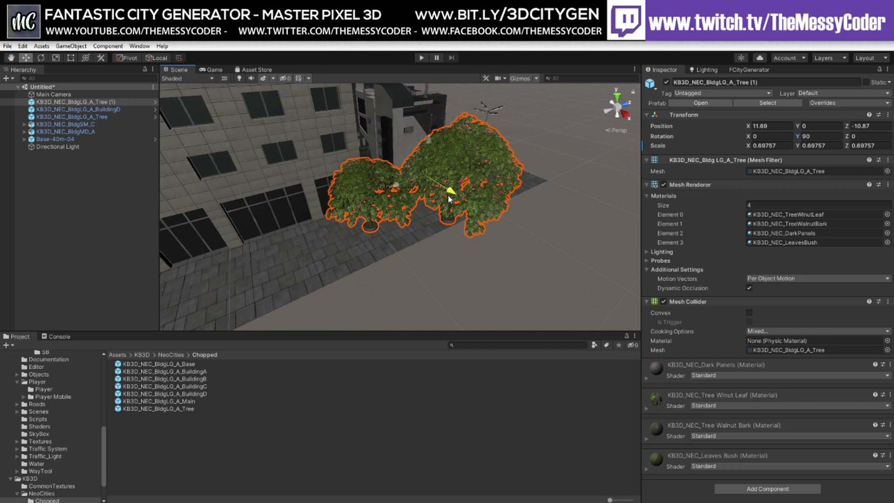
{"action": "left_click_drag", "start_coordinate": [448, 195], "coordinate": [401, 185]}
{"action": "middle_click_drag", "start_coordinate": [404, 186], "coordinate": [548, 291]}
{"action": "scroll", "coordinate": [483, 197], "scroll_direction": "down", "scroll_amount": 3}
{"action": "middle_click_drag", "start_coordinate": [483, 197], "coordinate": [469, 305]}
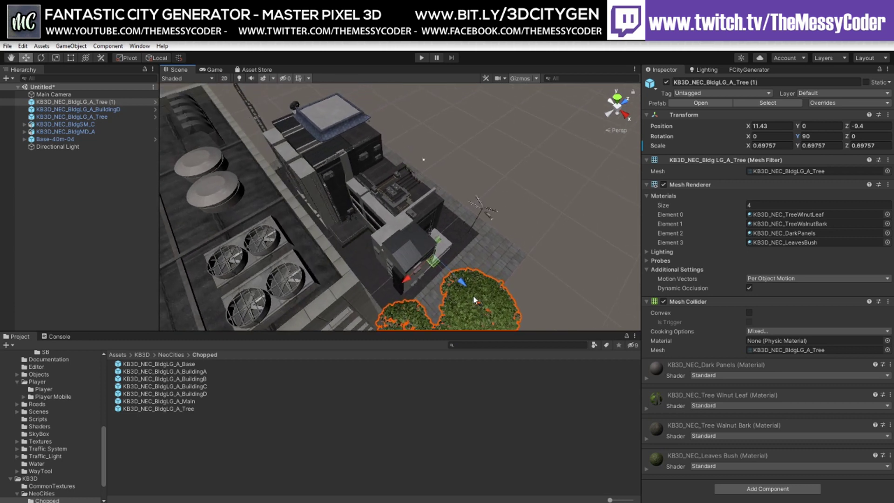
{"action": "left_click_drag", "start_coordinate": [410, 278], "coordinate": [464, 264]}
{"action": "middle_click_drag", "start_coordinate": [465, 266], "coordinate": [480, 165]}
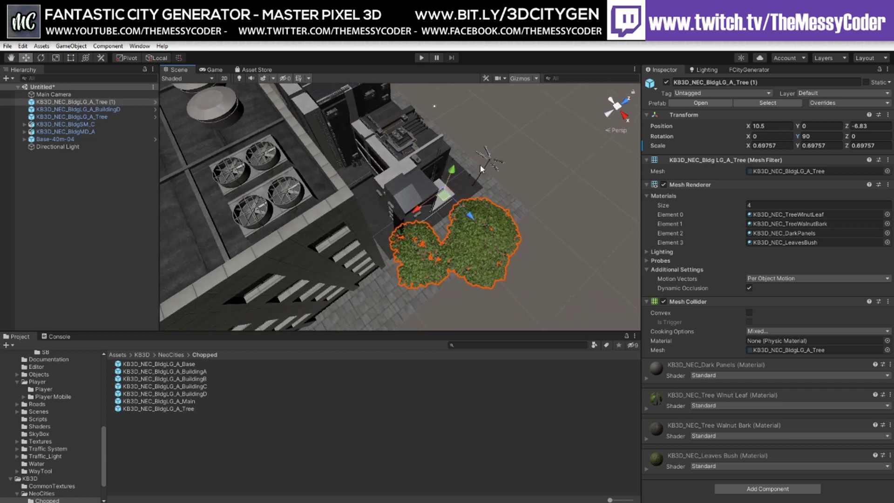
Scale the new trees down uniformly to about 0.57 and move them along Z to about -10.4
{"action": "left_click", "coordinate": [56, 57]}
{"action": "left_click_drag", "start_coordinate": [445, 188], "coordinate": [443, 195]}
{"action": "left_click", "coordinate": [26, 57]}
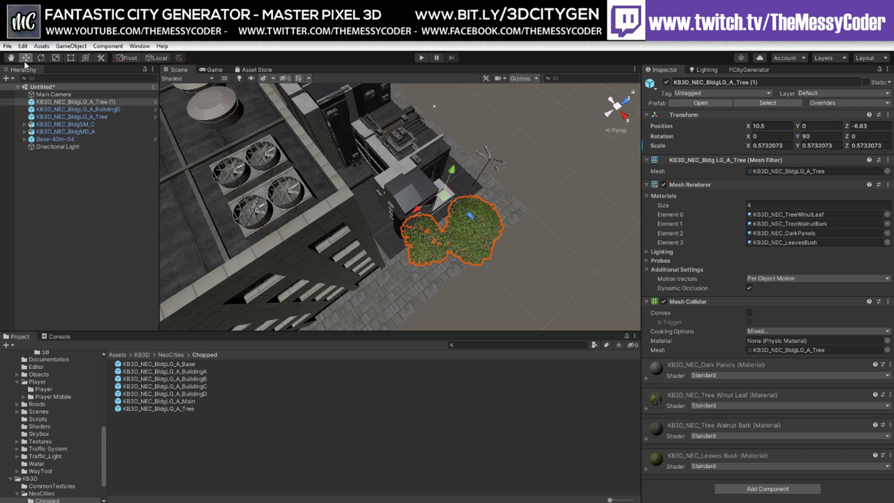
{"action": "left_click_drag", "start_coordinate": [424, 207], "coordinate": [400, 223]}
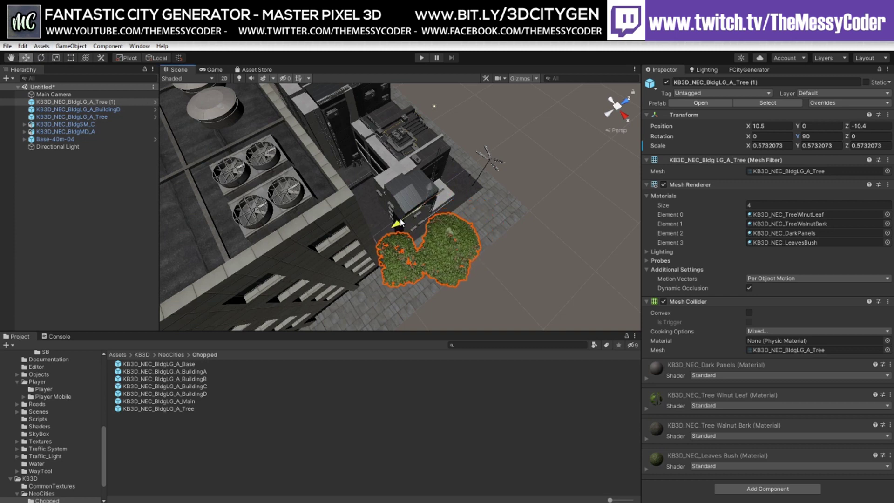
{"action": "scroll", "coordinate": [425, 243], "scroll_direction": "down", "scroll_amount": 1}
{"action": "left_click_drag", "start_coordinate": [504, 243], "coordinate": [368, 269], "text": "alt"}
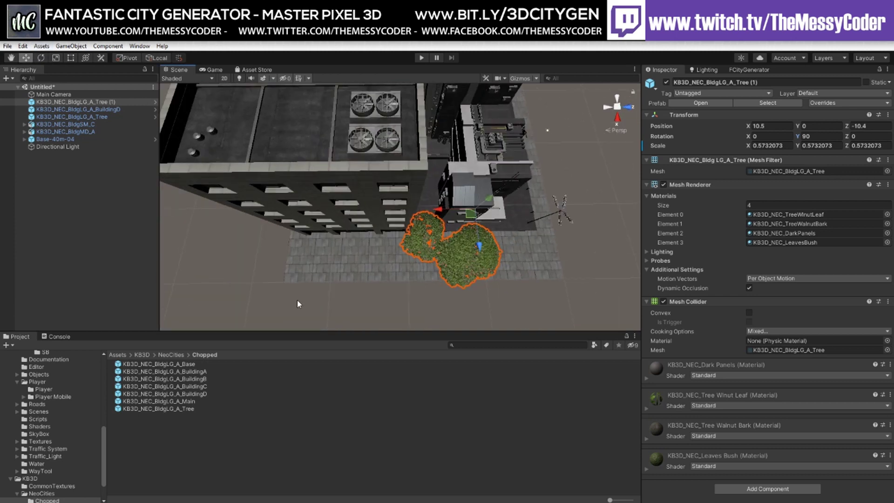
Preview the small NeoCities models and place the KB3D_NEC_BldgSM_B stall on the pavement at about X 16.91 and Z -31.69
{"action": "left_click", "coordinate": [157, 408]}
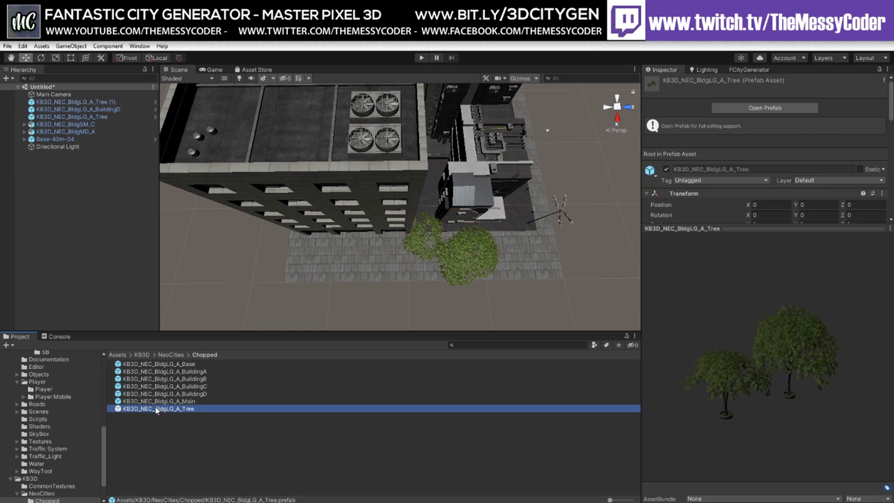
{"action": "left_click", "coordinate": [54, 494]}
{"action": "left_click", "coordinate": [181, 439]}
{"action": "left_click", "coordinate": [179, 431]}
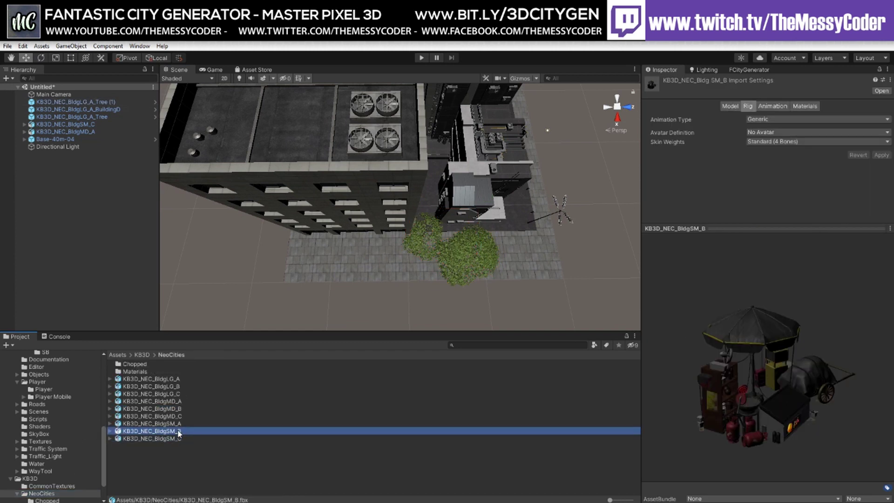
{"action": "left_click_drag", "start_coordinate": [179, 431], "coordinate": [322, 260]}
{"action": "middle_click_drag", "start_coordinate": [403, 160], "coordinate": [386, 201]}
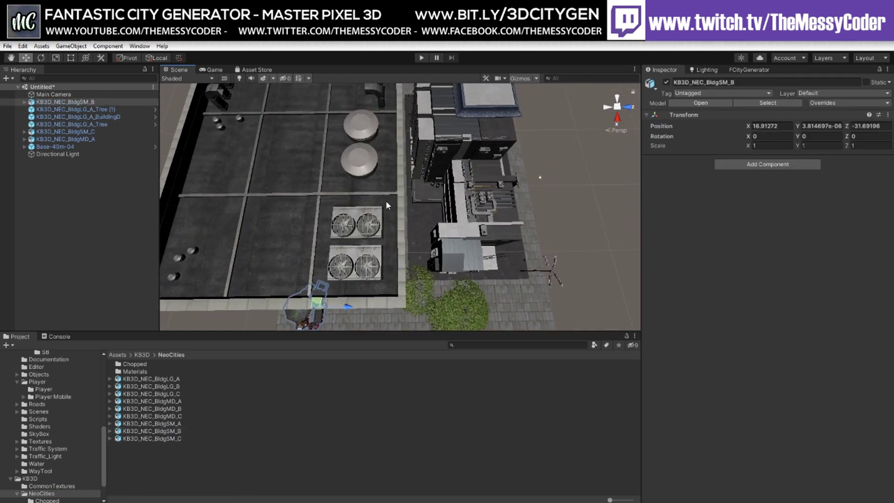
Preview KB3D_NEC_BldgSM_C and KB3D_NEC_BldgSM_A, and place the KB3D_NEC_BldgSM_A lamp post on the pavement beside the first trees
{"action": "scroll", "coordinate": [442, 145], "scroll_direction": "down", "scroll_amount": 2}
{"action": "middle_click_drag", "start_coordinate": [442, 146], "coordinate": [301, 357]}
{"action": "middle_click_drag", "start_coordinate": [412, 116], "coordinate": [606, 188]}
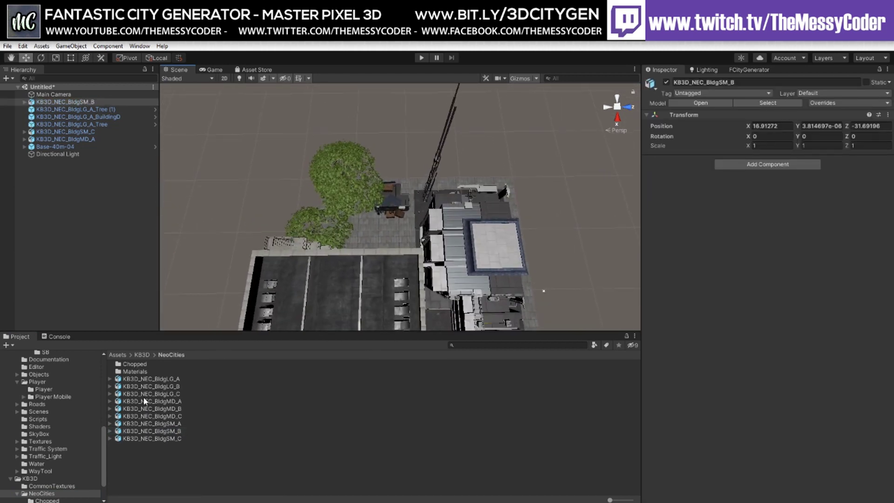
{"action": "left_click", "coordinate": [140, 438]}
{"action": "left_click", "coordinate": [145, 423]}
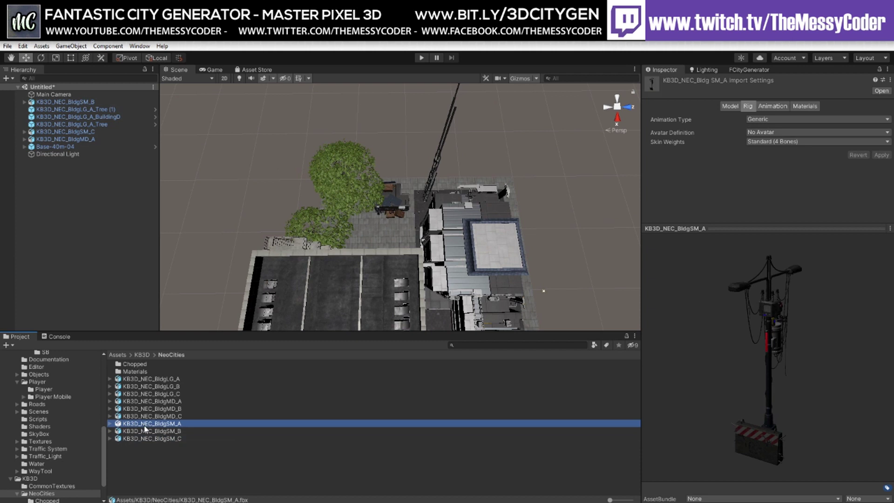
{"action": "left_click_drag", "start_coordinate": [146, 424], "coordinate": [498, 195]}
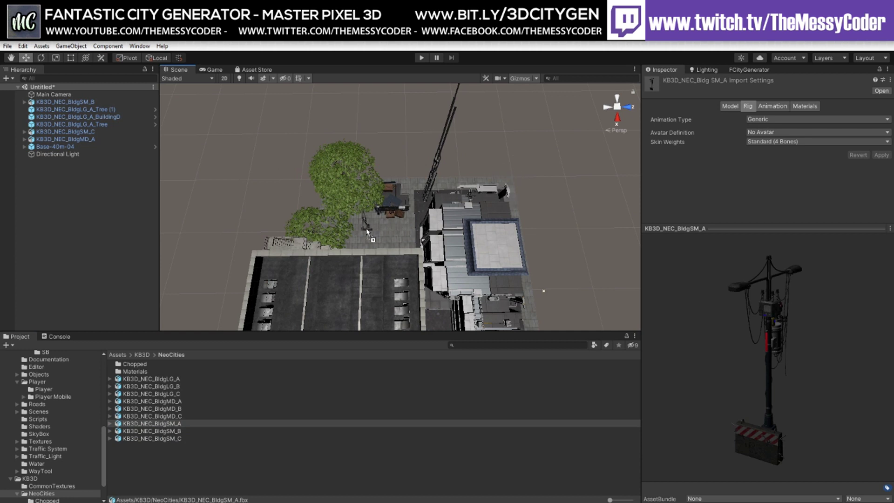
{"action": "left_click_drag", "start_coordinate": [366, 230], "coordinate": [366, 233]}
Place a second KB3D_NEC_BldgSM_B stall between the two buildings at about X -9.13 and Z -22.81
{"action": "left_click_drag", "start_coordinate": [158, 430], "coordinate": [392, 240]}
{"action": "middle_click_drag", "start_coordinate": [501, 262], "coordinate": [368, 159]}
{"action": "scroll", "coordinate": [368, 159], "scroll_direction": "down", "scroll_amount": 5}
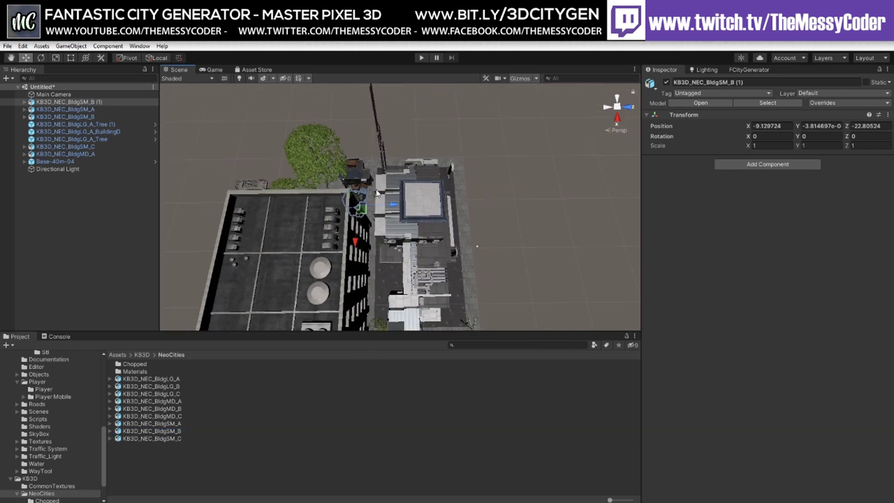
{"action": "middle_click_drag", "start_coordinate": [373, 214], "coordinate": [373, 144]}
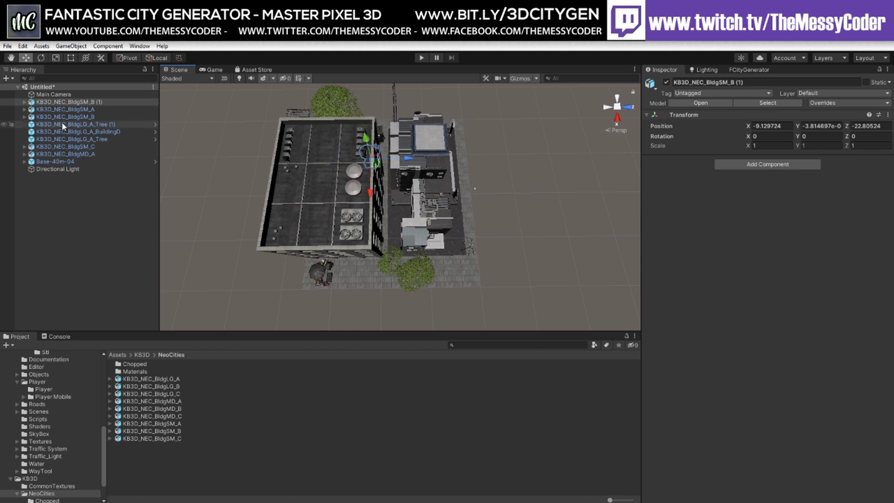
Parent all the KB3D buildings, stalls, trees and the lamp post under Base-40m-04 and check the grouped block
{"action": "left_click", "coordinate": [65, 154], "text": "shift"}
{"action": "left_click_drag", "start_coordinate": [65, 154], "coordinate": [54, 161]}
{"action": "left_click", "coordinate": [53, 101]}
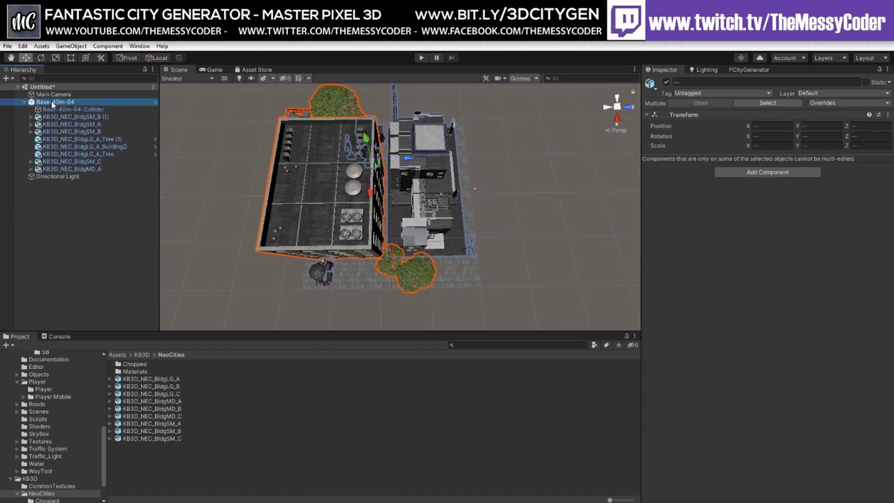
{"action": "middle_click_drag", "start_coordinate": [493, 235], "coordinate": [586, 207]}
{"action": "left_click_drag", "start_coordinate": [338, 216], "coordinate": [555, 167], "text": "alt"}
{"action": "middle_click_drag", "start_coordinate": [464, 187], "coordinate": [518, 145]}
{"action": "left_click_drag", "start_coordinate": [518, 145], "coordinate": [484, 171], "text": "alt"}
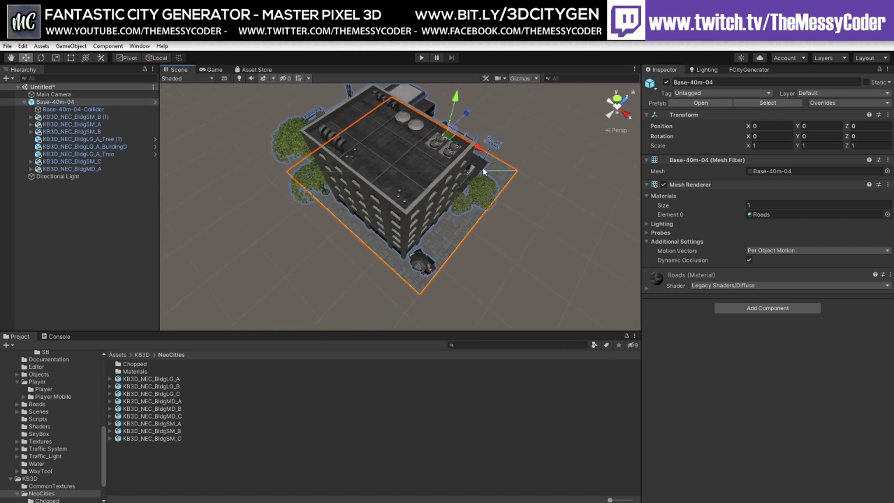
Rename the Base-40m-04 parent object to BB_KB3D_Thingy
{"action": "left_click", "coordinate": [49, 101]}
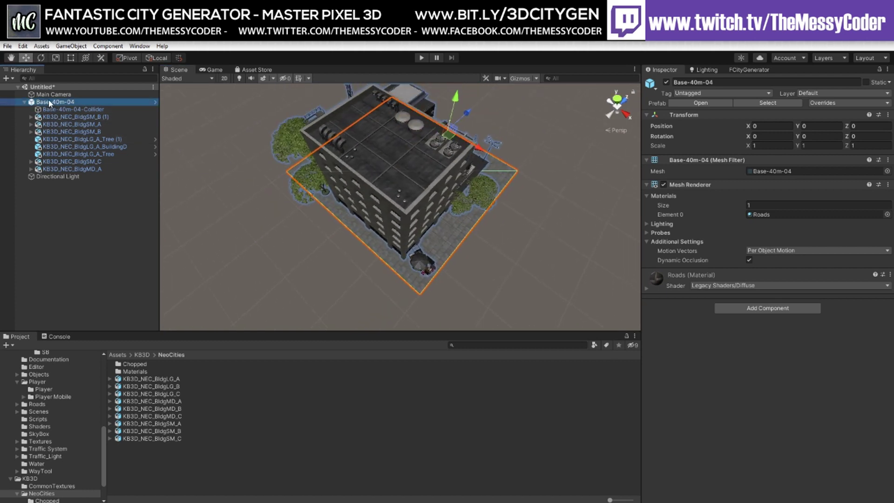
{"action": "type", "text": "BB_K"}
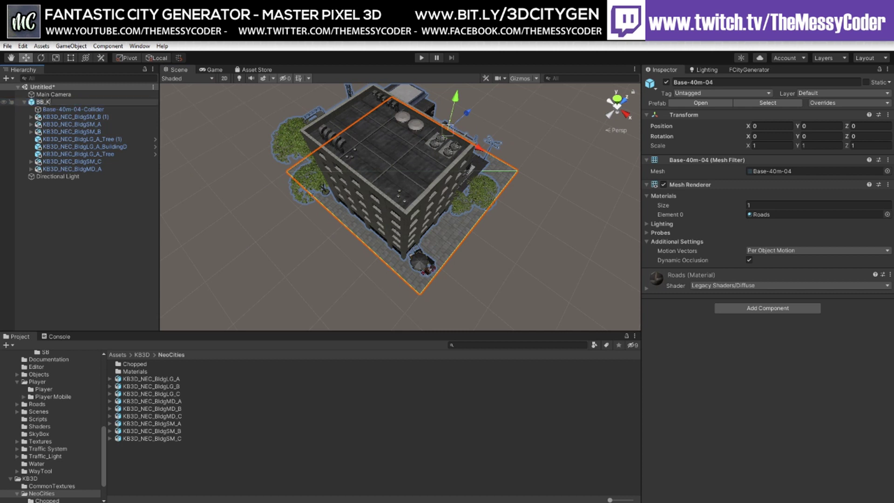
{"action": "type", "text": "B3D"}
{"action": "type", "text": "_"}
{"action": "type", "text": "TNingy"}
{"action": "key", "text": "Return"}
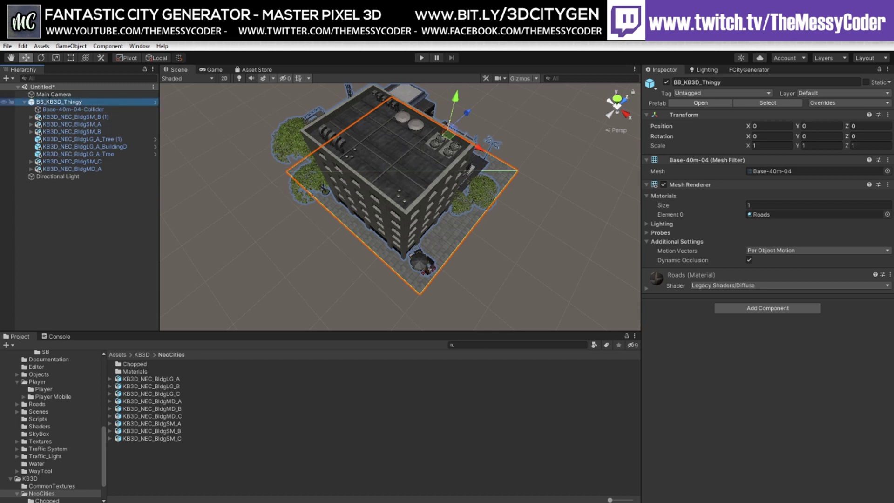
Save BB_KB3D_Thingy as an original prefab in the Buildings/Prefabs/BB folder and compare it with the BB-059 prefab
{"action": "scroll", "coordinate": [60, 436], "scroll_direction": "up", "scroll_amount": 4}
{"action": "scroll", "coordinate": [60, 431], "scroll_direction": "up", "scroll_amount": 3}
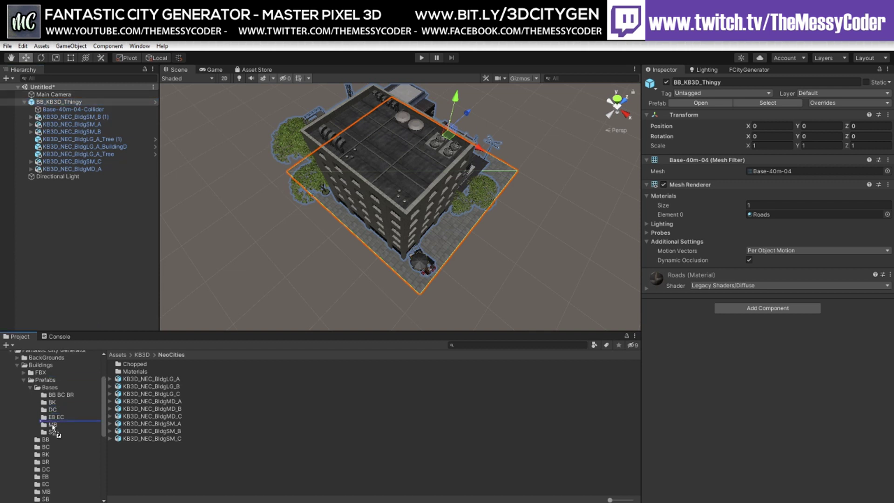
{"action": "scroll", "coordinate": [45, 445], "scroll_direction": "up", "scroll_amount": 1}
{"action": "left_click_drag", "start_coordinate": [45, 444], "coordinate": [45, 444]}
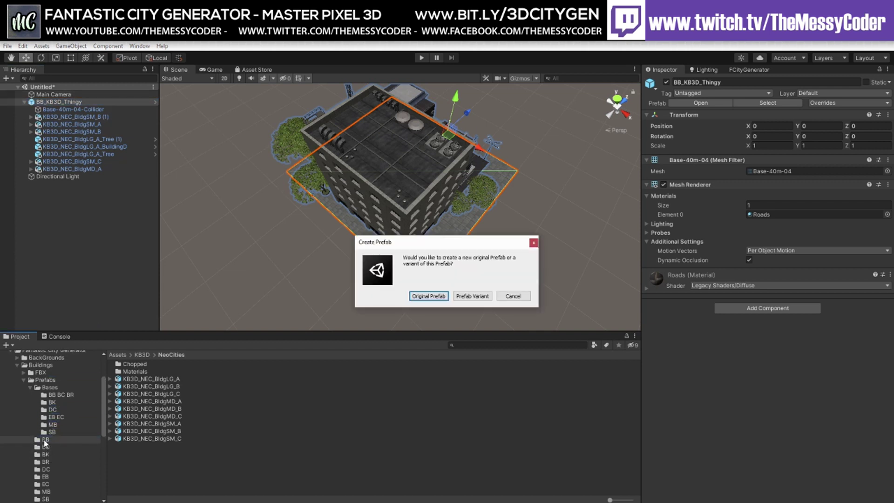
{"action": "left_click", "coordinate": [427, 296]}
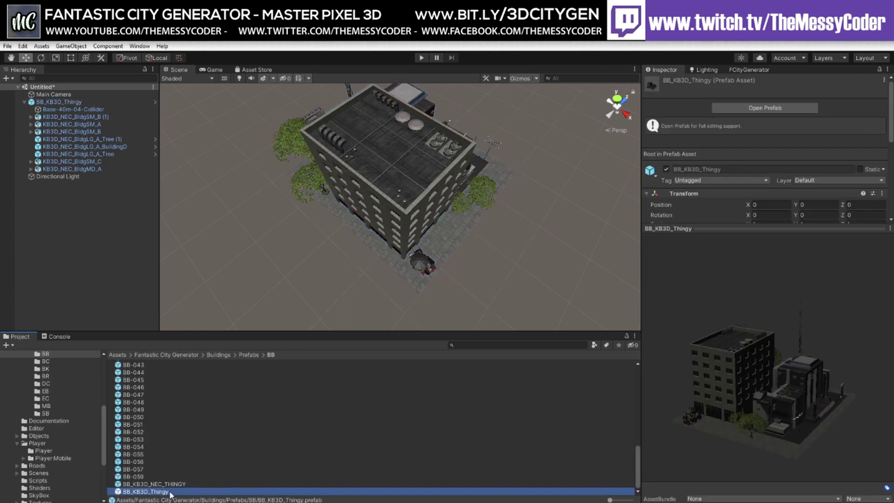
{"action": "left_click", "coordinate": [159, 477]}
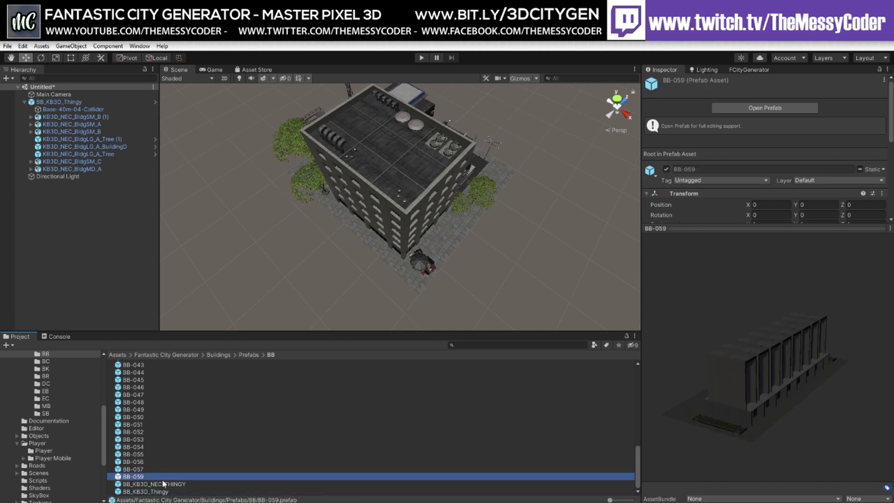
Rotate the previews of the BB-059 and BB_KB3D_NEC_THINGY prefabs to compare their layouts
{"action": "left_click_drag", "start_coordinate": [799, 385], "coordinate": [872, 376]}
{"action": "left_click", "coordinate": [236, 485]}
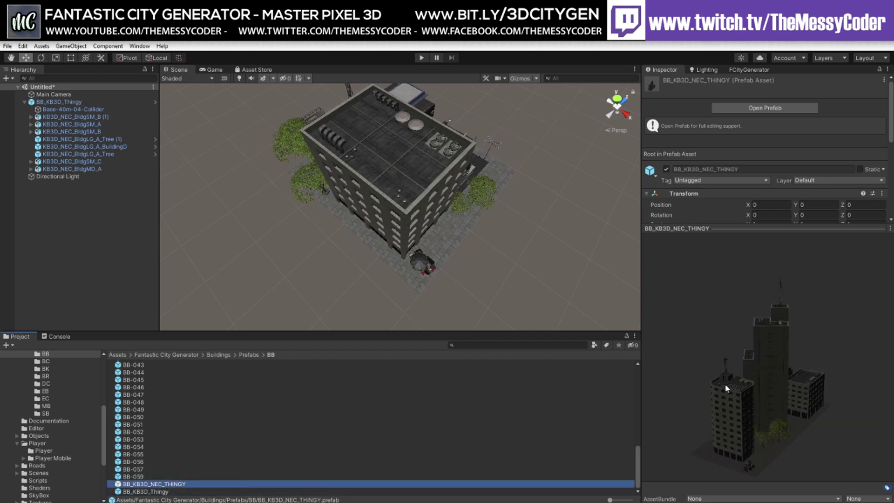
{"action": "left_click_drag", "start_coordinate": [727, 389], "coordinate": [862, 413]}
{"action": "left_click", "coordinate": [155, 477]}
{"action": "left_click", "coordinate": [159, 485]}
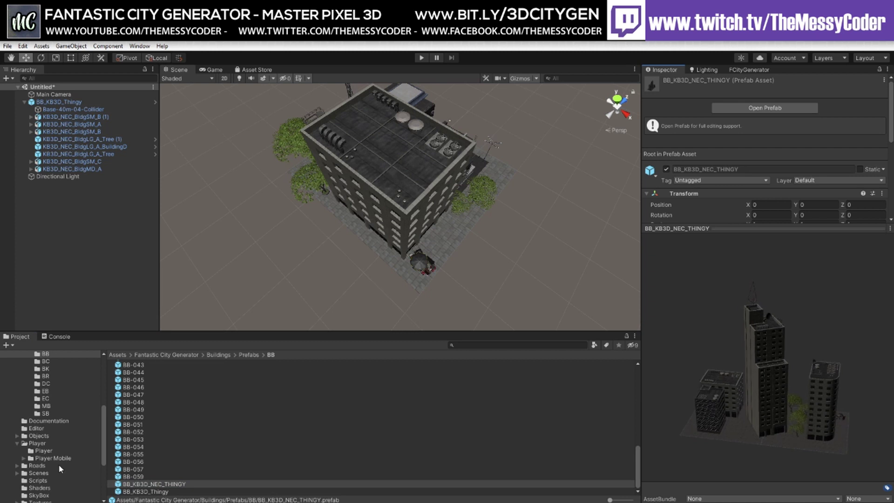
Look through the MB, EC, EB and DC prefab folders and examine the DC_KB3D_NEC prefab's preview
{"action": "left_click", "coordinate": [53, 406]}
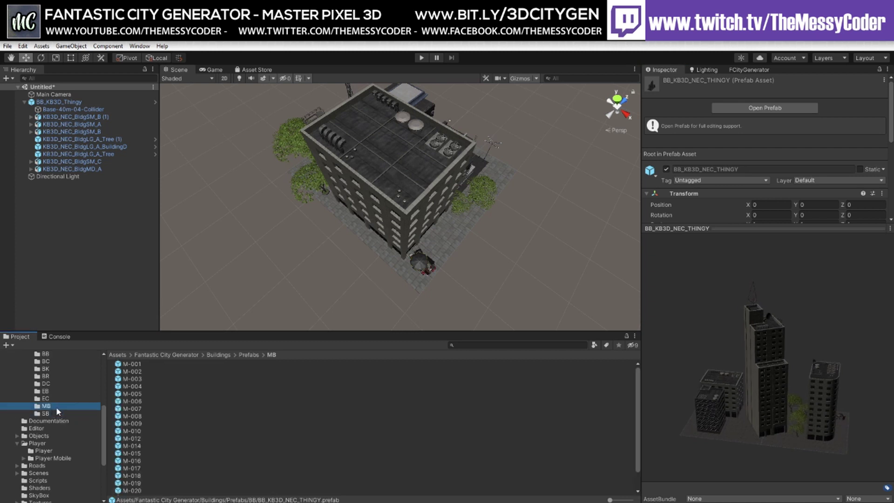
{"action": "scroll", "coordinate": [151, 479], "scroll_direction": "up", "scroll_amount": 2}
{"action": "left_click", "coordinate": [46, 399]}
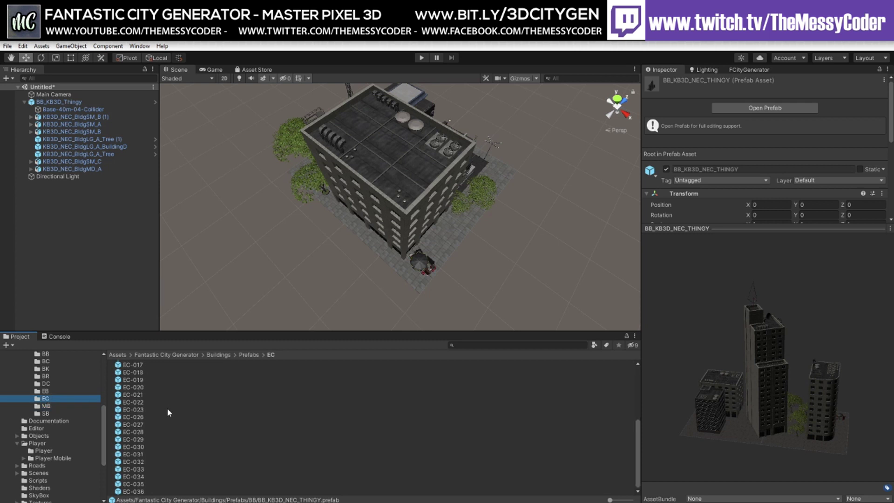
{"action": "left_click", "coordinate": [49, 390]}
{"action": "scroll", "coordinate": [152, 409], "scroll_direction": "down", "scroll_amount": 3}
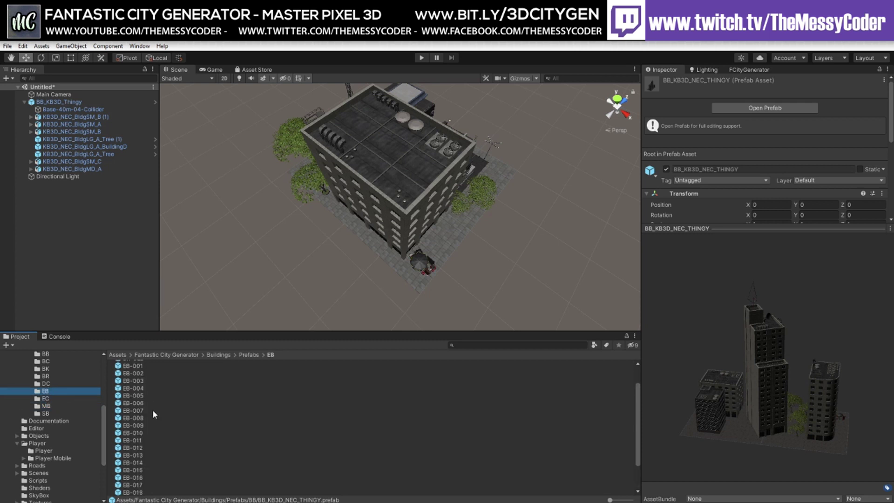
{"action": "left_click", "coordinate": [42, 384]}
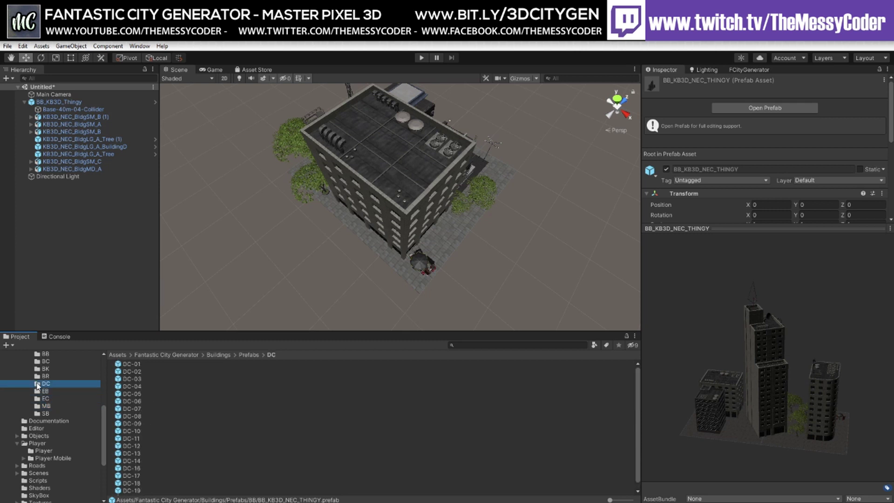
{"action": "left_click", "coordinate": [148, 492]}
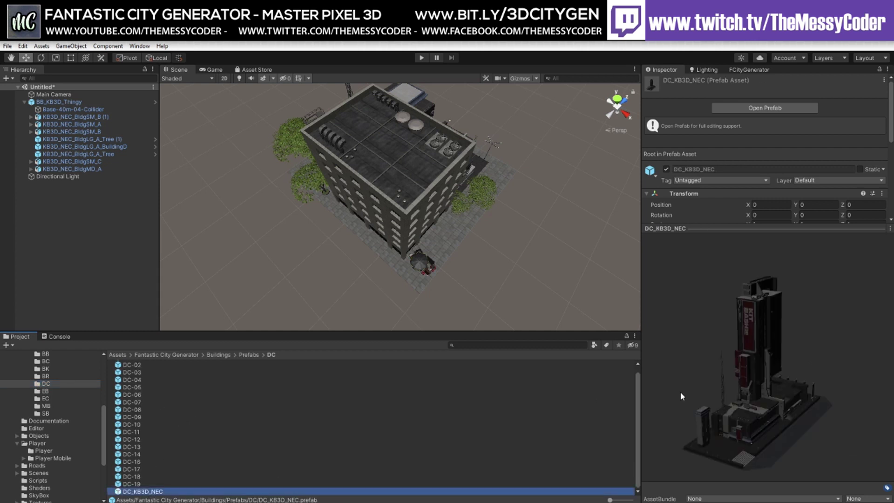
{"action": "mouse_move", "coordinate": [680, 392]}
{"action": "left_mouse_down"}
{"action": "mouse_move", "coordinate": [763, 382]}
{"action": "mouse_move", "coordinate": [730, 373]}
{"action": "mouse_move", "coordinate": [740, 385]}
{"action": "mouse_move", "coordinate": [846, 388]}
{"action": "mouse_move", "coordinate": [681, 409]}
{"action": "left_mouse_up"}
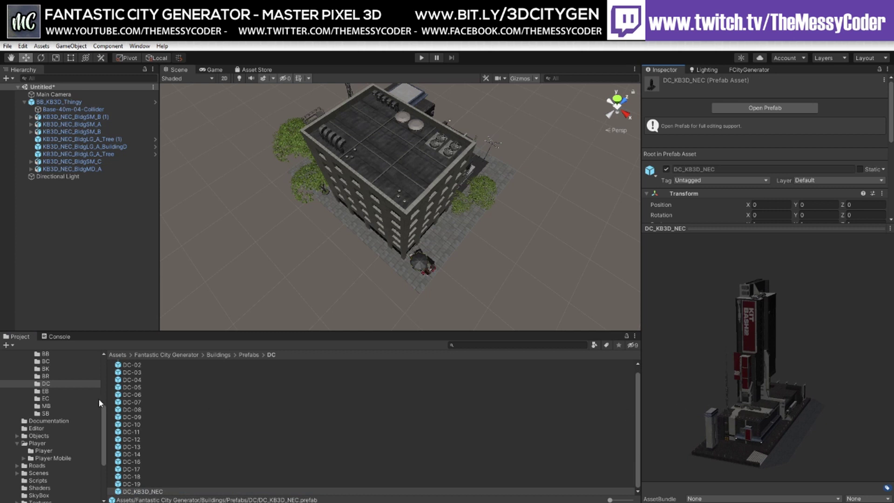
Check the BR and BK prefab folders and examine the BK_KB3d_NEC_LGB tower's preview from several angles
{"action": "scroll", "coordinate": [52, 407], "scroll_direction": "up", "scroll_amount": 3}
{"action": "left_click", "coordinate": [45, 432]}
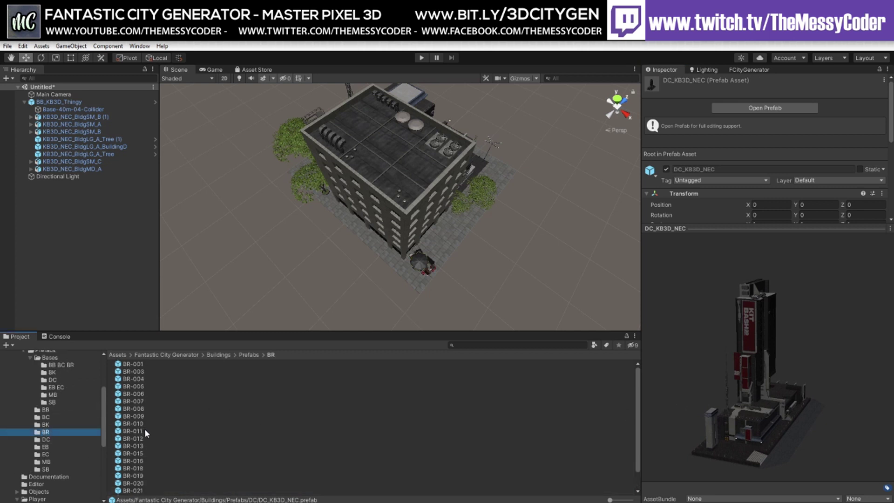
{"action": "left_click", "coordinate": [43, 425]}
{"action": "left_click", "coordinate": [140, 366]}
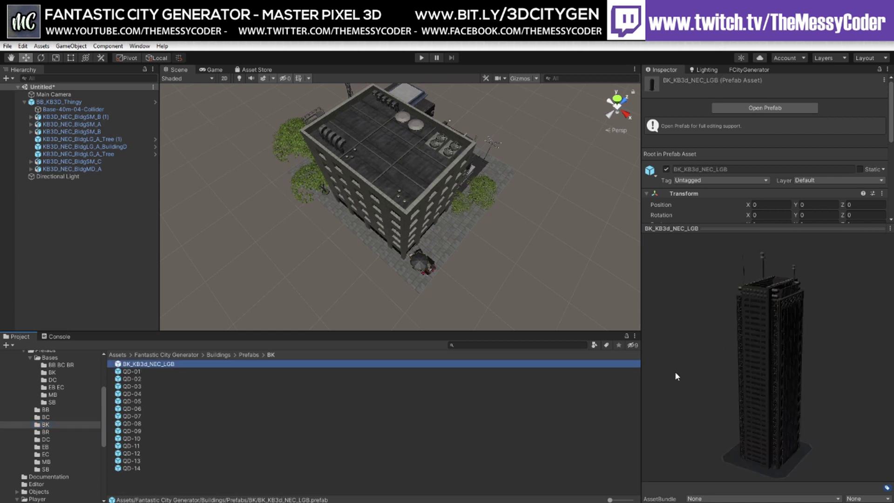
{"action": "left_click_drag", "start_coordinate": [676, 372], "coordinate": [782, 402]}
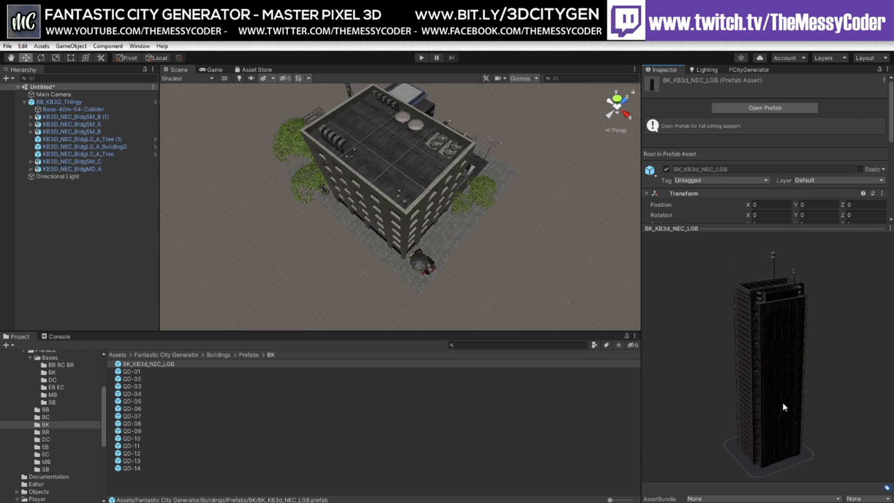
Check the BC folder, return to the BB folder and preview BB_KB3D_NEC_THINGY and BB_KB3D_Thingy
{"action": "left_click", "coordinate": [56, 417]}
{"action": "scroll", "coordinate": [158, 438], "scroll_direction": "down", "scroll_amount": 10}
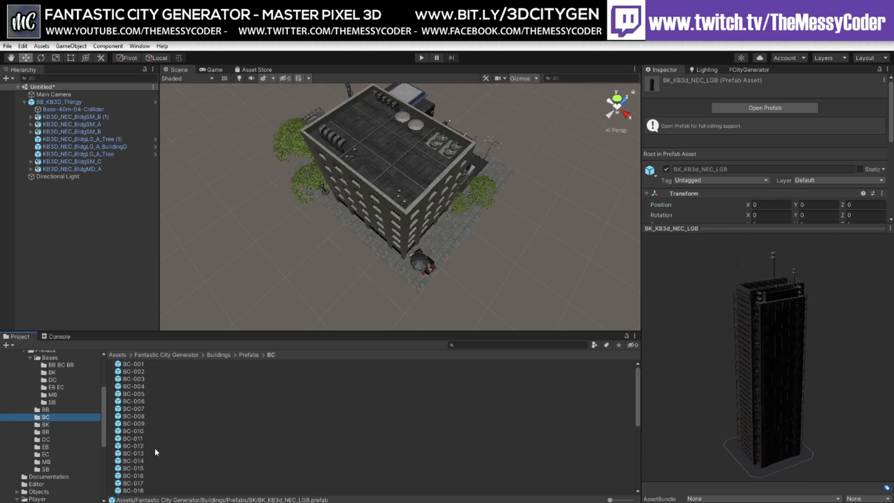
{"action": "left_click", "coordinate": [54, 410]}
{"action": "scroll", "coordinate": [156, 421], "scroll_direction": "down", "scroll_amount": 6}
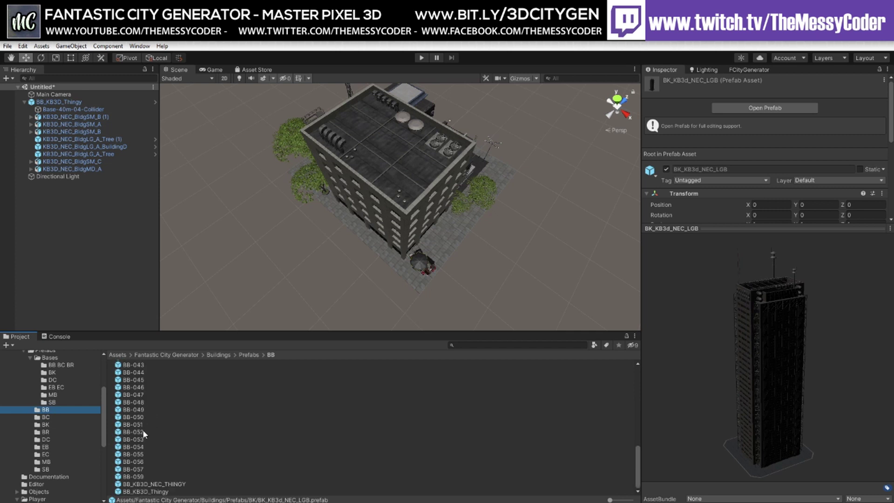
{"action": "left_click", "coordinate": [153, 483]}
{"action": "left_click", "coordinate": [153, 492]}
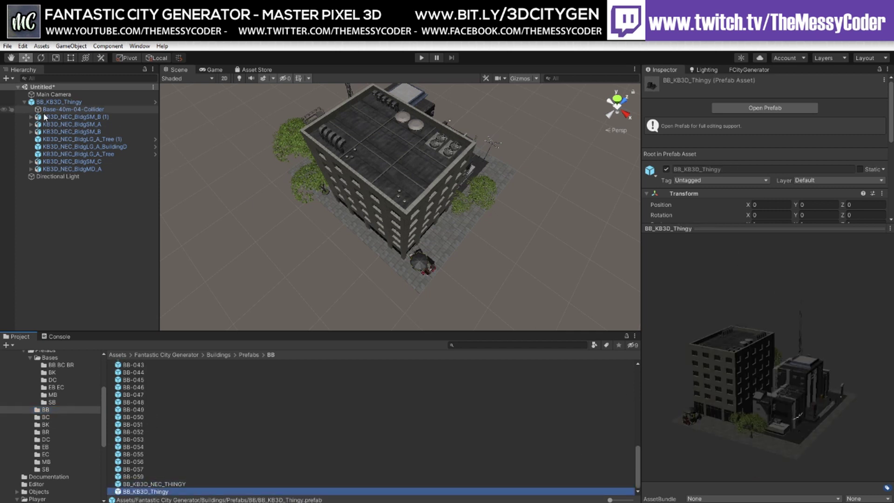
Create a new empty scene without saving the changes to the current one
{"action": "left_click", "coordinate": [8, 47]}
{"action": "left_click", "coordinate": [19, 57]}
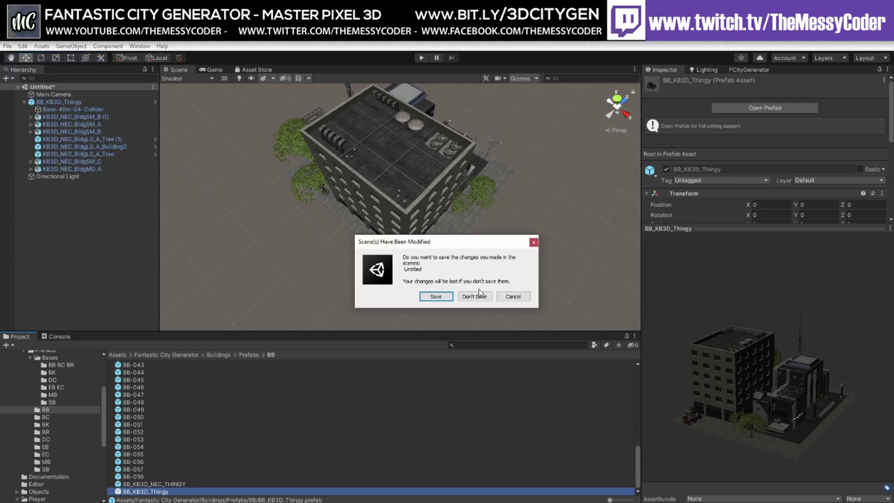
{"action": "left_click", "coordinate": [475, 296]}
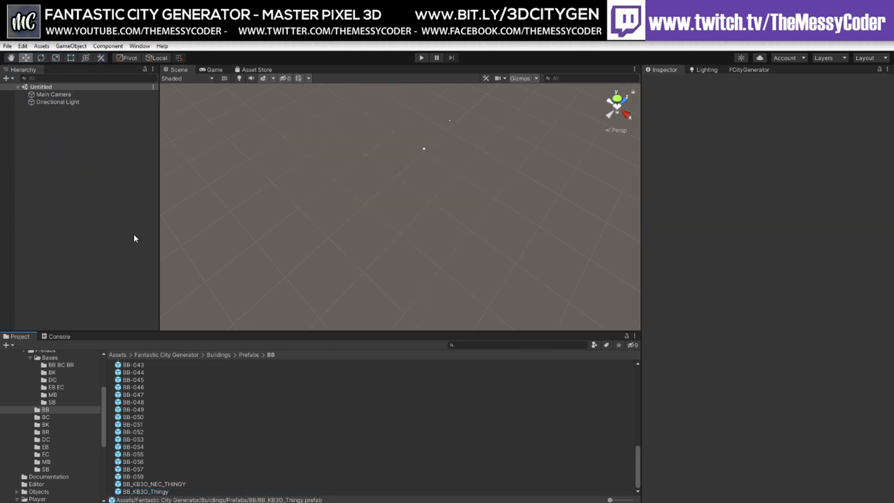
Generate a Very Large street layout with the Fantastic City Generator and fill it with buildings
{"action": "left_click", "coordinate": [740, 70]}
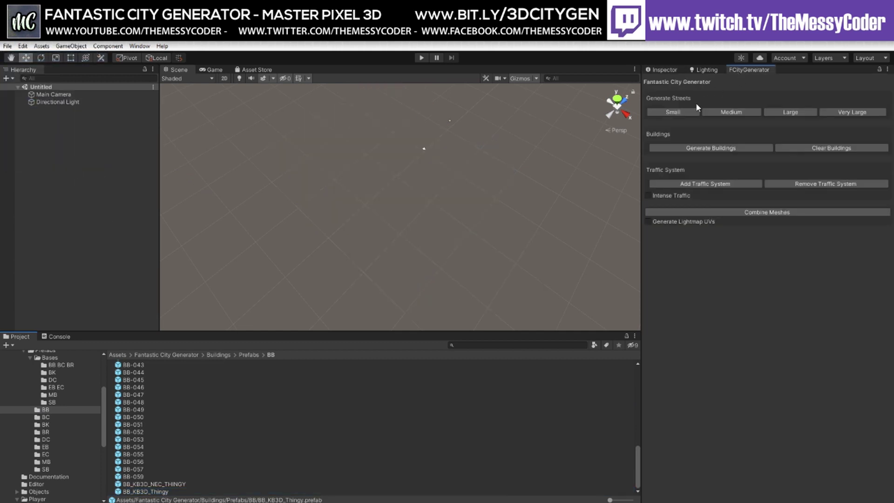
{"action": "left_click", "coordinate": [722, 113]}
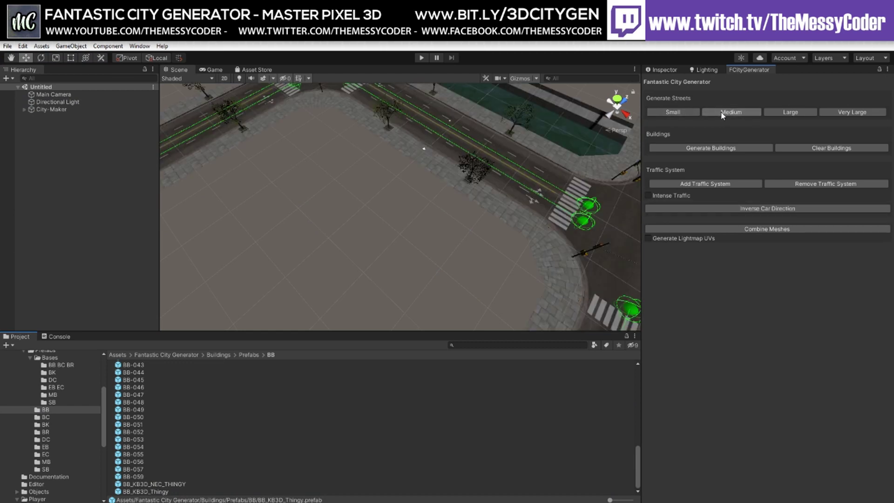
{"action": "left_click", "coordinate": [790, 112]}
{"action": "left_click", "coordinate": [852, 112]}
{"action": "scroll", "coordinate": [502, 185], "scroll_direction": "down", "scroll_amount": 10}
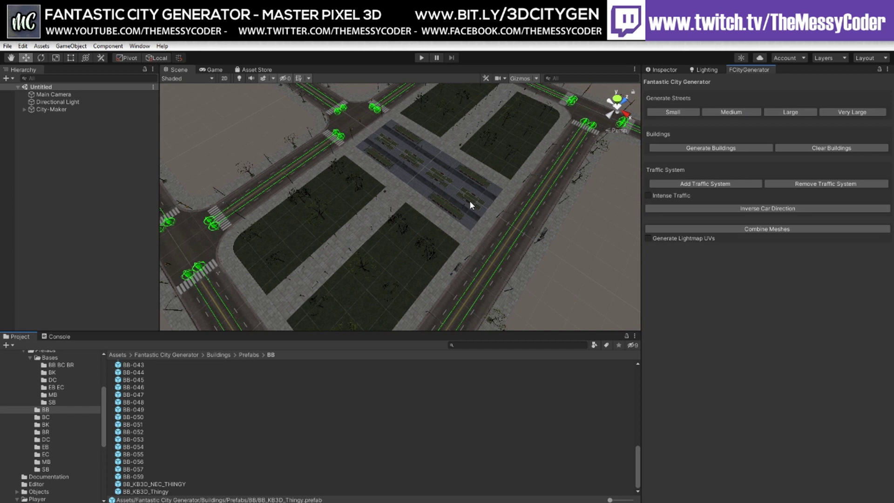
{"action": "middle_click_drag", "start_coordinate": [469, 201], "coordinate": [469, 169]}
{"action": "scroll", "coordinate": [469, 172], "scroll_direction": "down", "scroll_amount": 4}
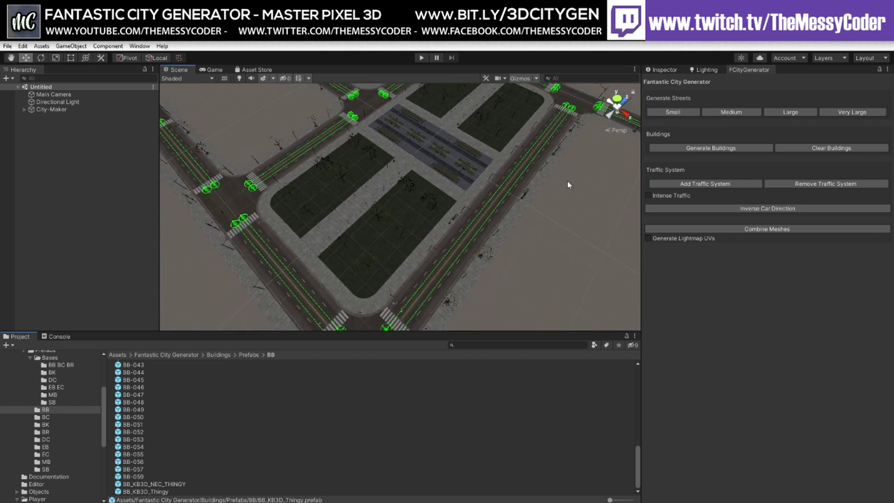
{"action": "left_click", "coordinate": [716, 148]}
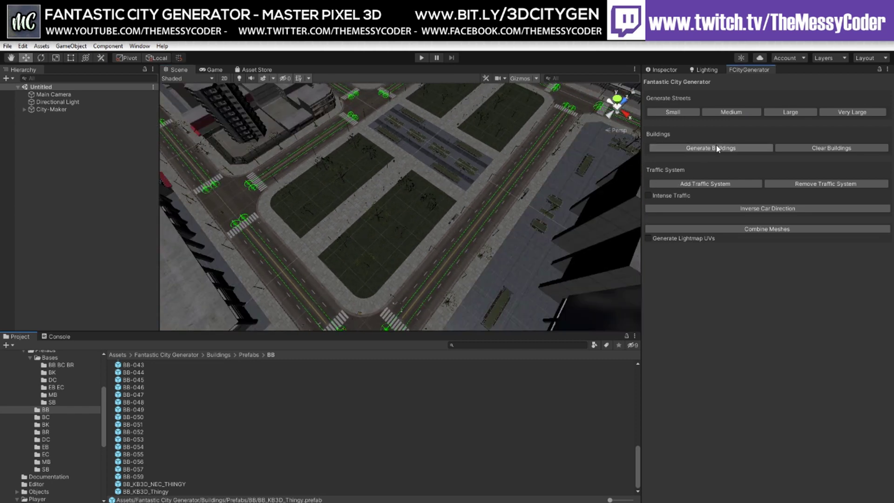
{"action": "scroll", "coordinate": [328, 168], "scroll_direction": "down", "scroll_amount": 1}
Filter the scene hierarchy by KB3d and look through the generated custom prefab clones
{"action": "left_click", "coordinate": [75, 78]}
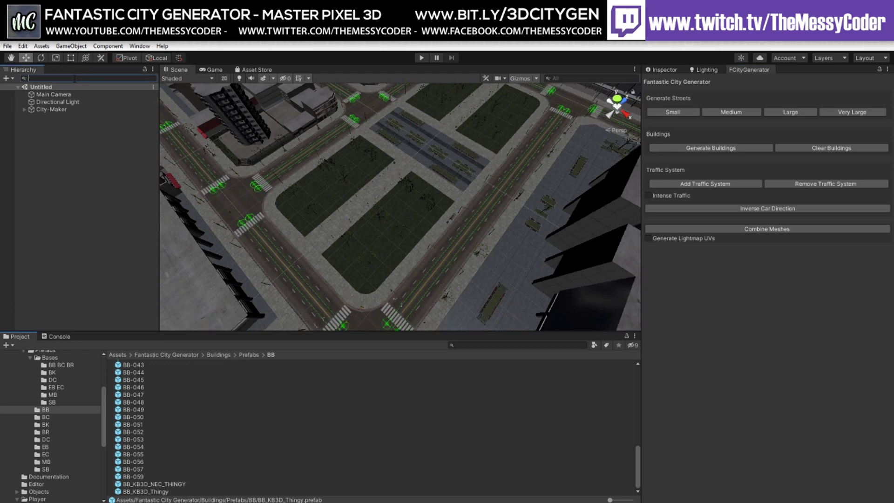
{"action": "type", "text": "KB3d"}
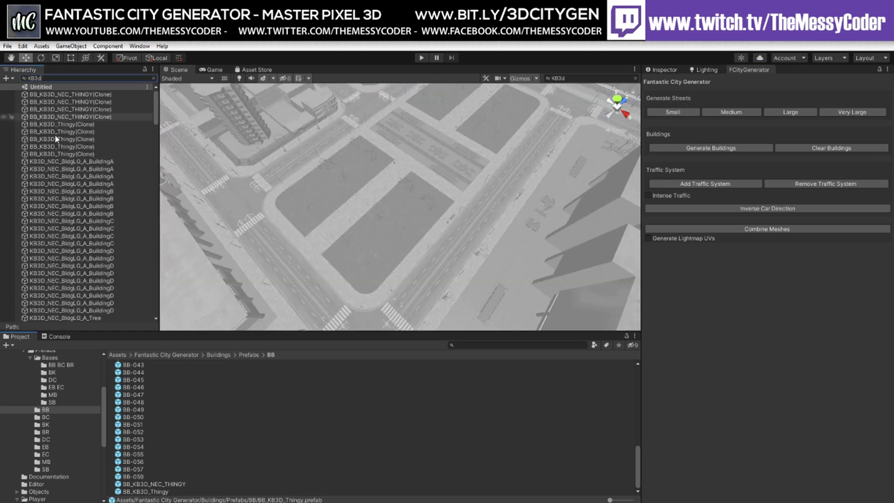
{"action": "scroll", "coordinate": [64, 176], "scroll_direction": "down", "scroll_amount": 15}
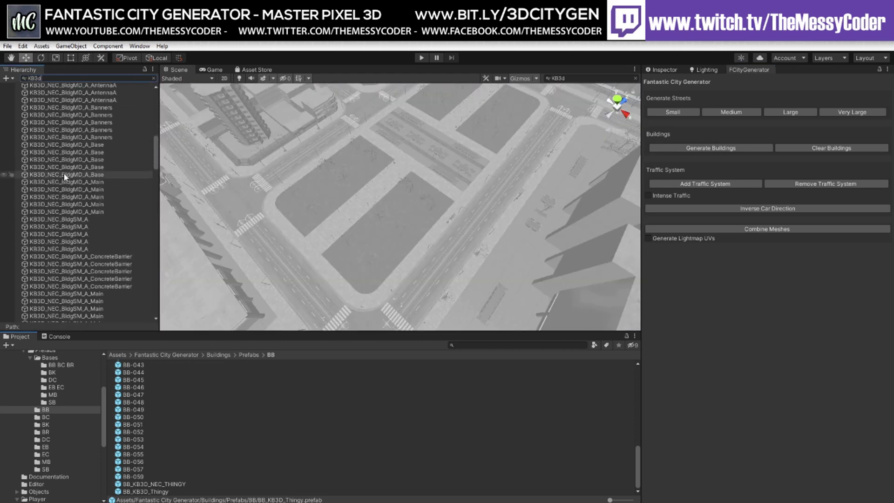
{"action": "scroll", "coordinate": [64, 178], "scroll_direction": "down", "scroll_amount": 10}
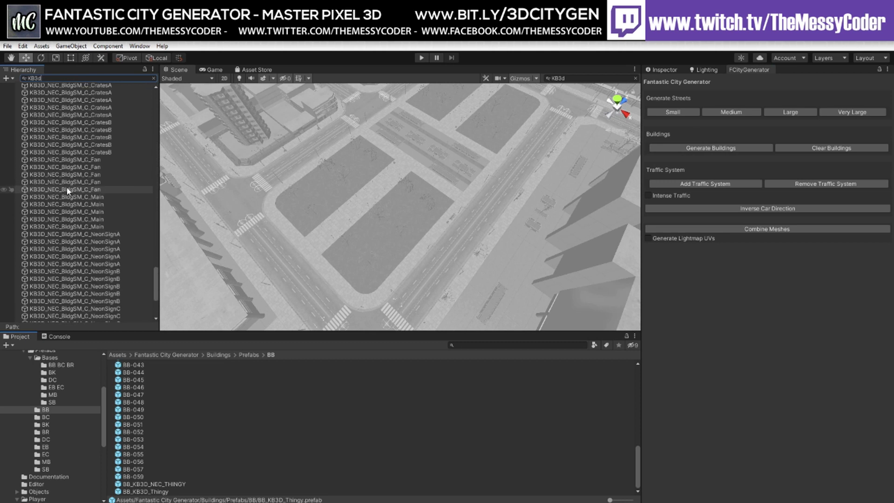
{"action": "scroll", "coordinate": [67, 190], "scroll_direction": "up", "scroll_amount": 15}
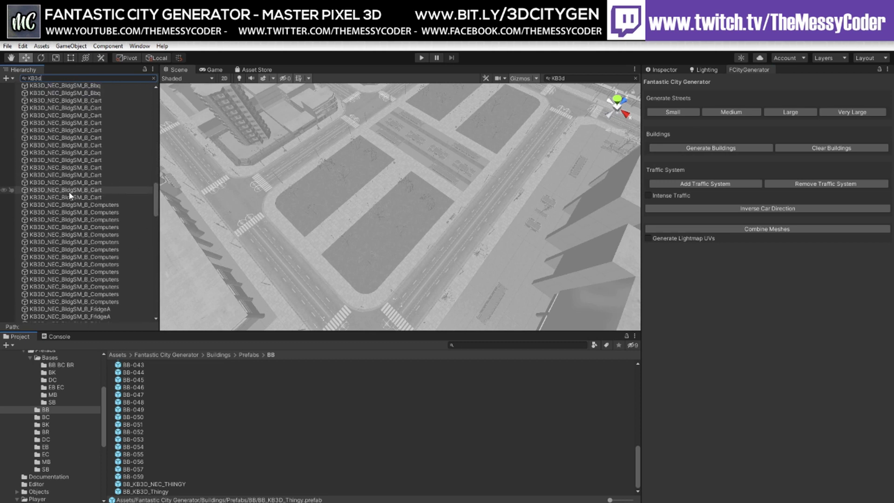
{"action": "scroll", "coordinate": [68, 191], "scroll_direction": "up", "scroll_amount": 10}
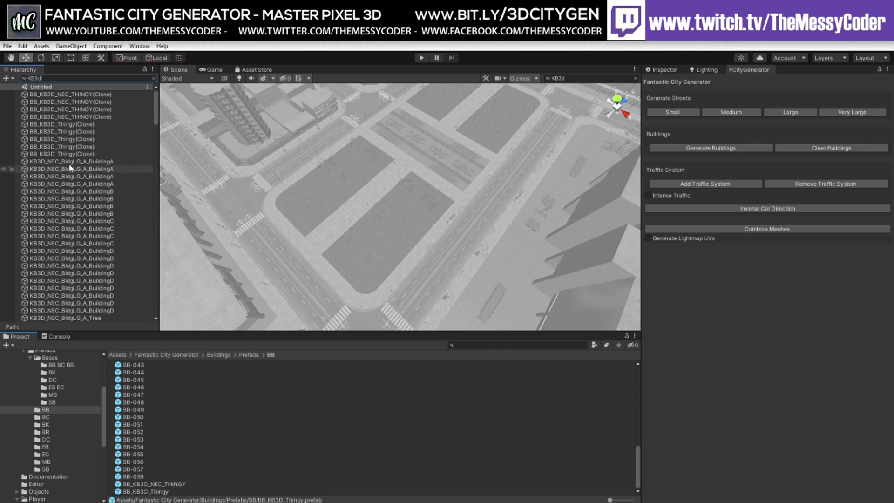
Frame the first BB_KB3D_Thingy clone in the city, inspect its placement and clear the hierarchy filter
{"action": "double_click", "coordinate": [86, 124]}
{"action": "scroll", "coordinate": [372, 210], "scroll_direction": "down", "scroll_amount": 2}
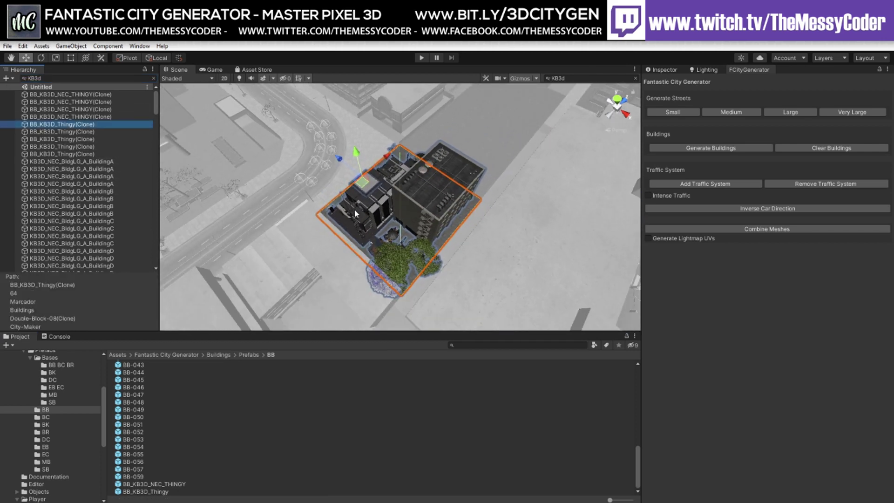
{"action": "middle_click_drag", "start_coordinate": [364, 214], "coordinate": [505, 235]}
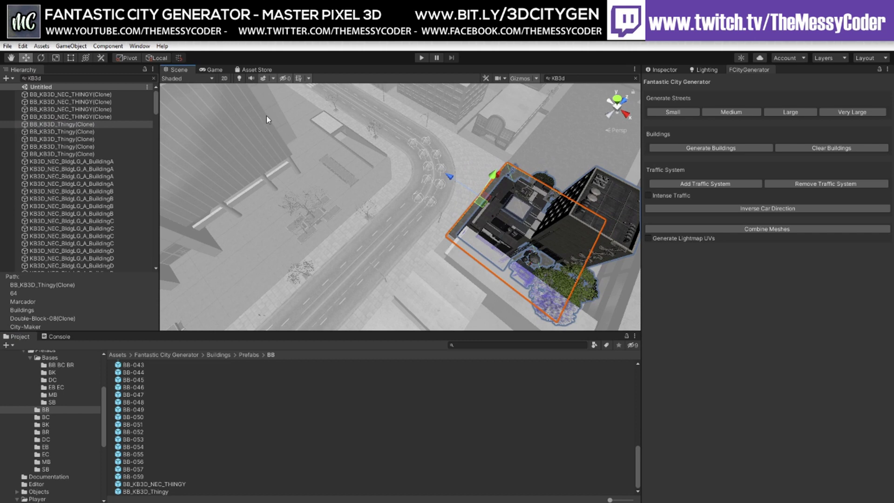
{"action": "left_click", "coordinate": [153, 78]}
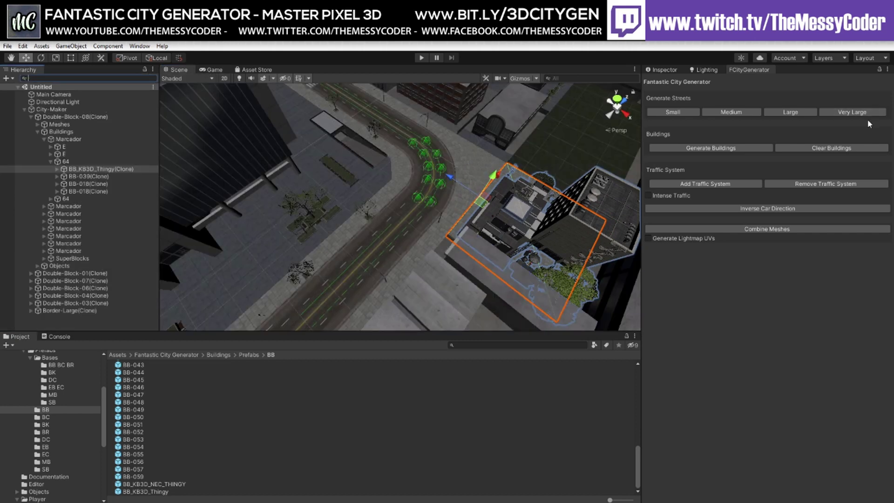
Add the traffic system to the city with Intense Traffic enabled
{"action": "left_click", "coordinate": [665, 193]}
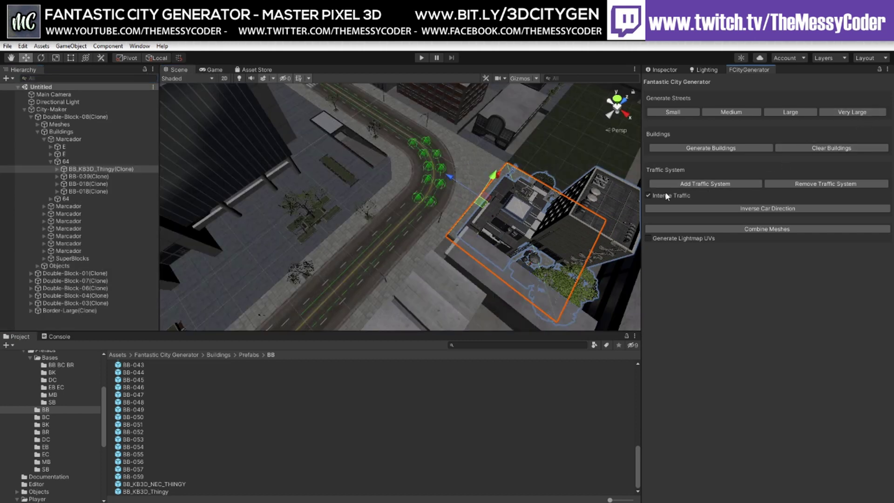
{"action": "left_click", "coordinate": [705, 184]}
Place the First Person Player prefab from the Player folder on the pavement across the street from the BB_KB3D_Thingy block
{"action": "scroll", "coordinate": [14, 440], "scroll_direction": "down", "scroll_amount": 5}
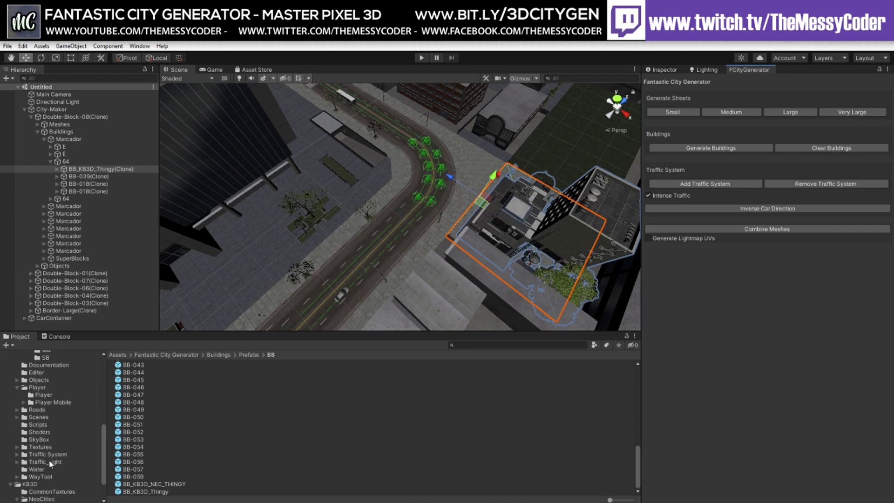
{"action": "left_click", "coordinate": [43, 395]}
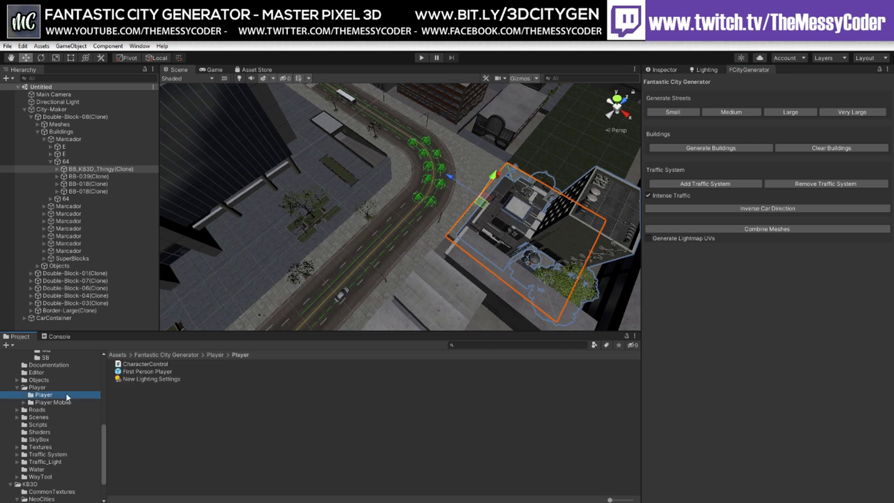
{"action": "left_click_drag", "start_coordinate": [135, 371], "coordinate": [389, 189]}
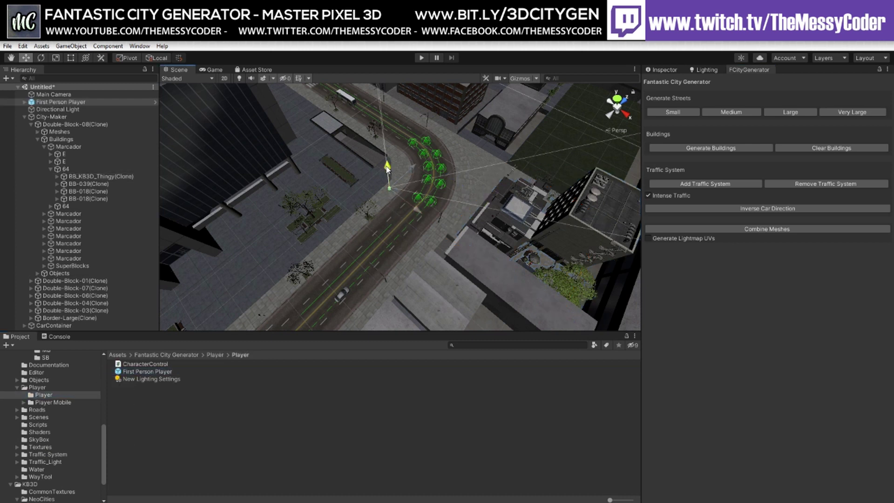
Create new lighting settings for the scene and start generating its lighting, saving the scene as SampleScene
{"action": "left_click", "coordinate": [705, 70]}
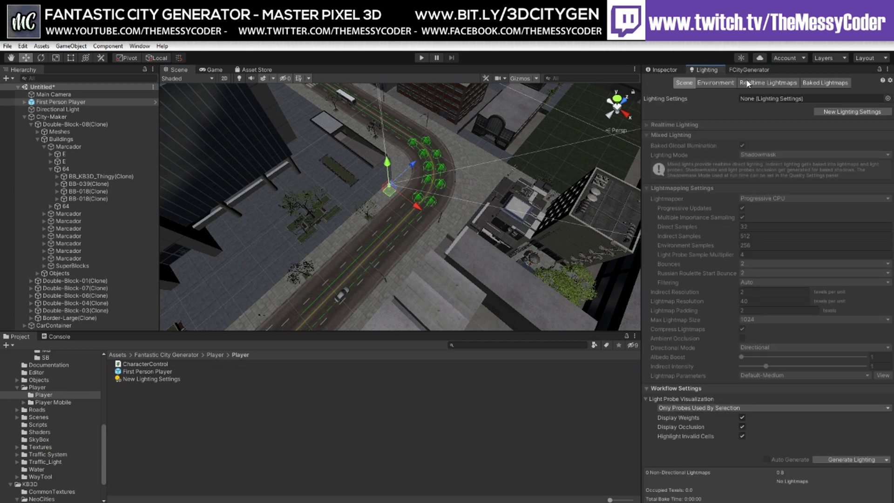
{"action": "left_click", "coordinate": [836, 111]}
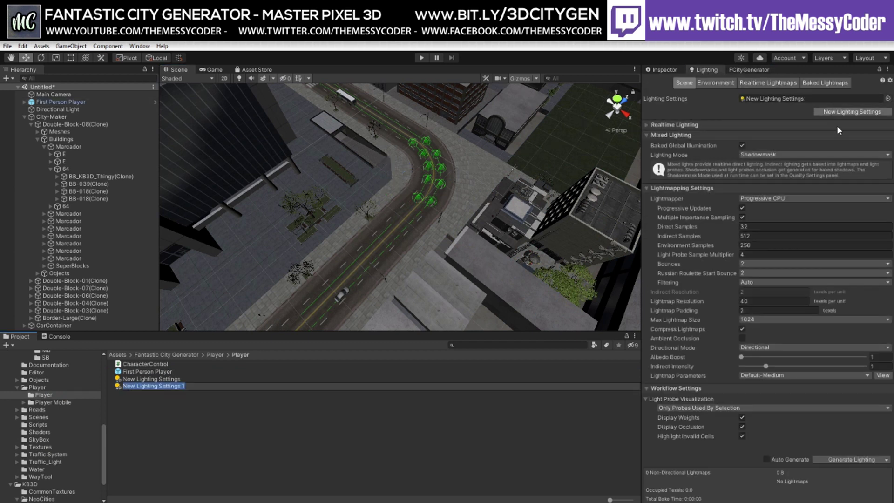
{"action": "left_click", "coordinate": [844, 459]}
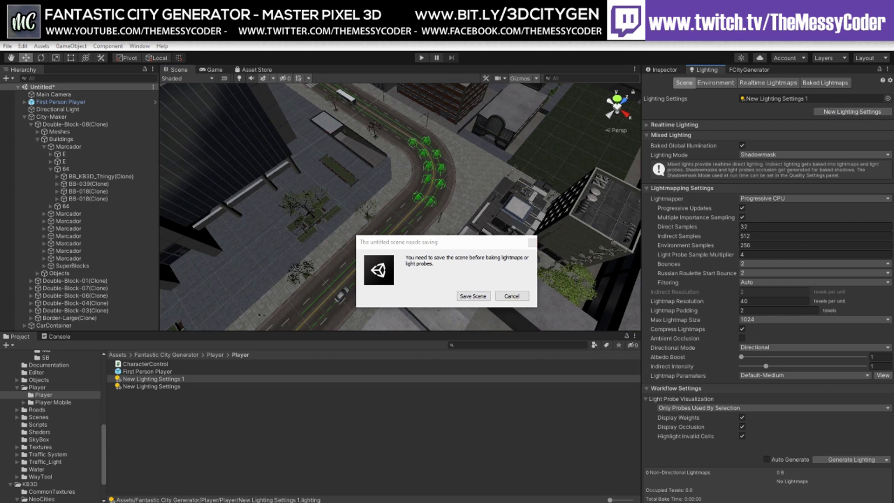
{"action": "left_click", "coordinate": [473, 296]}
Play the scene and walk the first-person player past the food cart and around the custom KB3D block's street front
{"action": "left_click", "coordinate": [422, 57]}
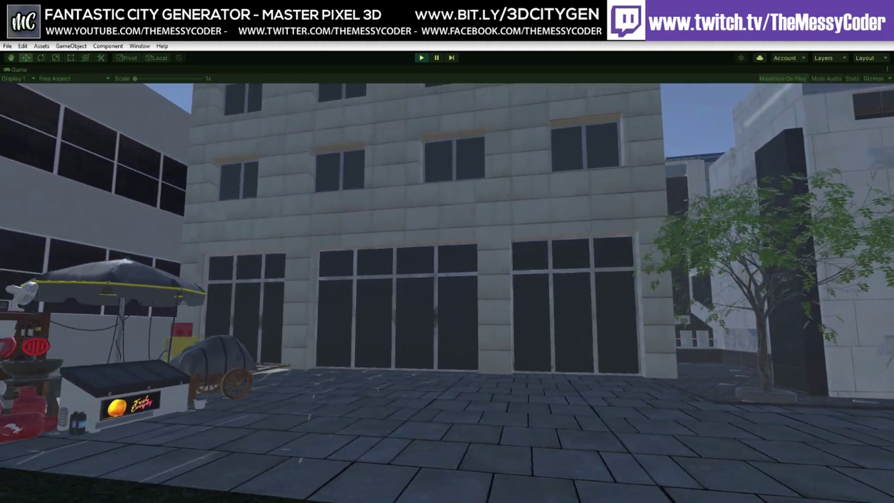
{"action": "key", "text": "d"}
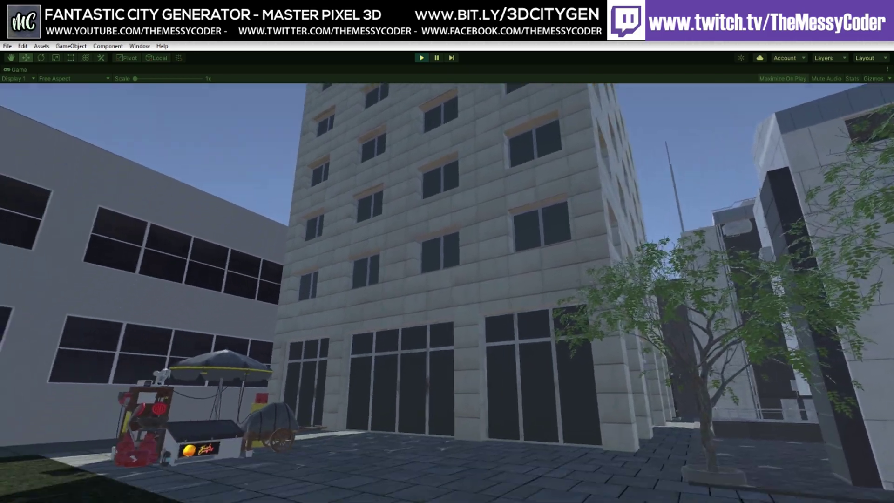
{"action": "key", "text": "w"}
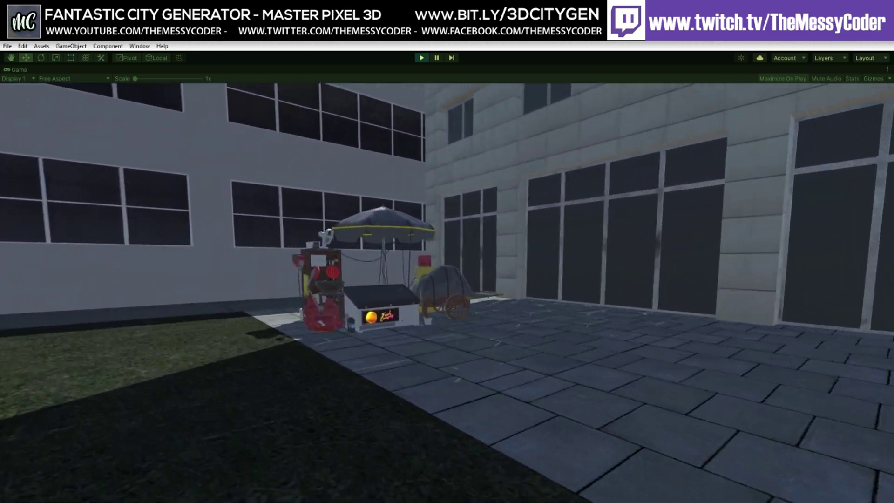
{"action": "key", "text": "d"}
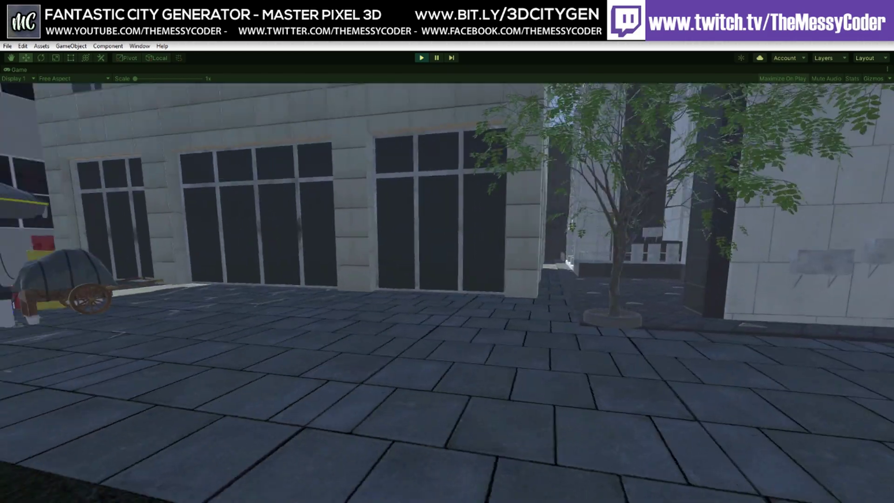
{"action": "key", "text": "w"}
{"action": "key", "text": "d"}
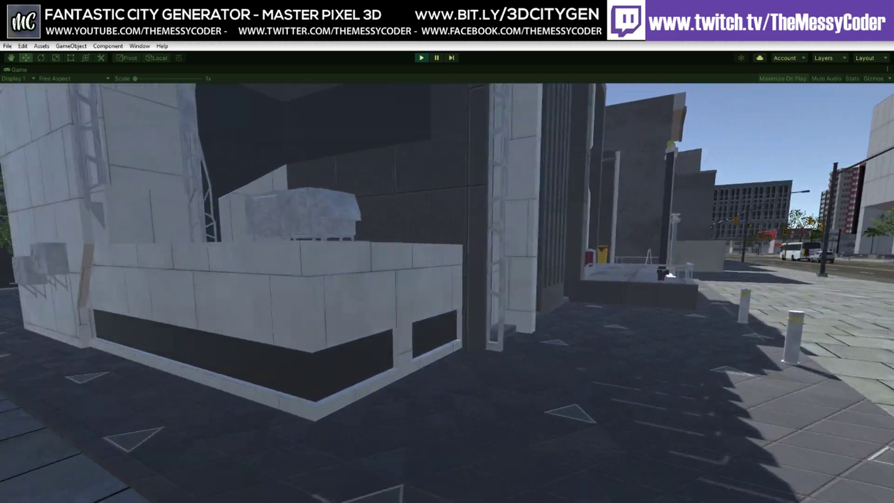
{"action": "key", "text": "d"}
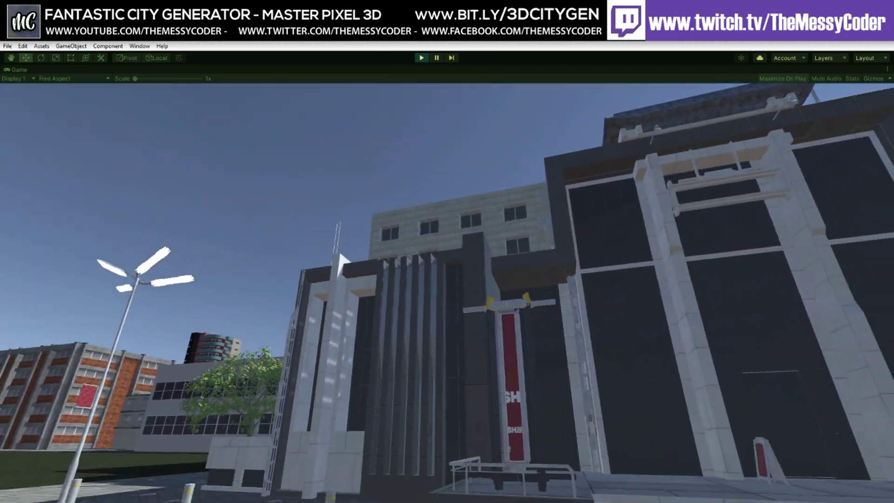
{"action": "key", "text": "d"}
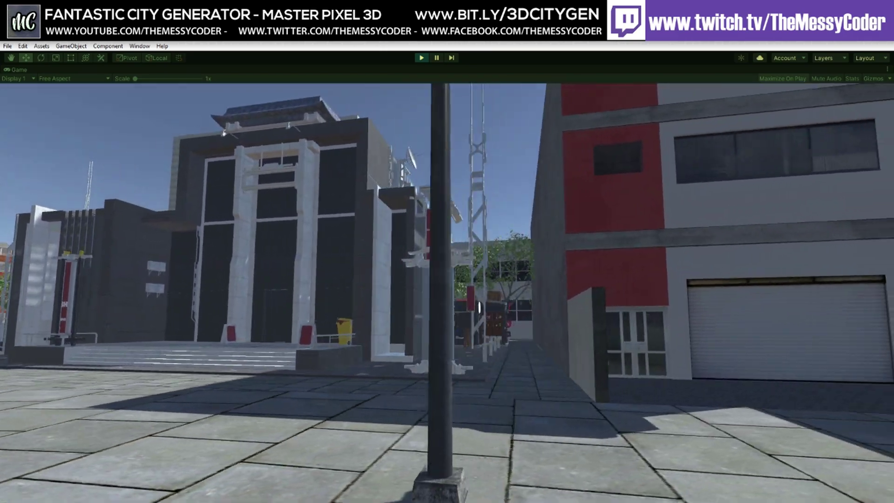
Walk down the alley beside the block to the Chinese Medicine shop and view its front and red electrical box
{"action": "key", "text": "w"}
{"action": "key", "text": "w"}
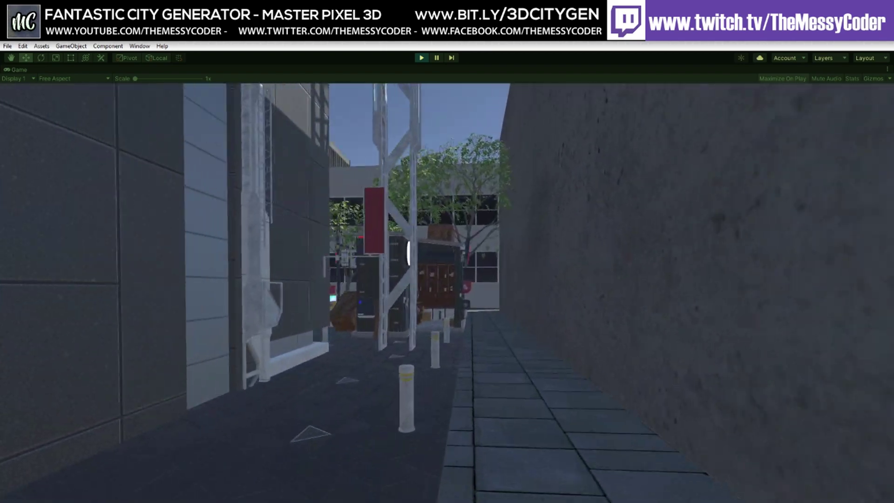
{"action": "key", "text": "w"}
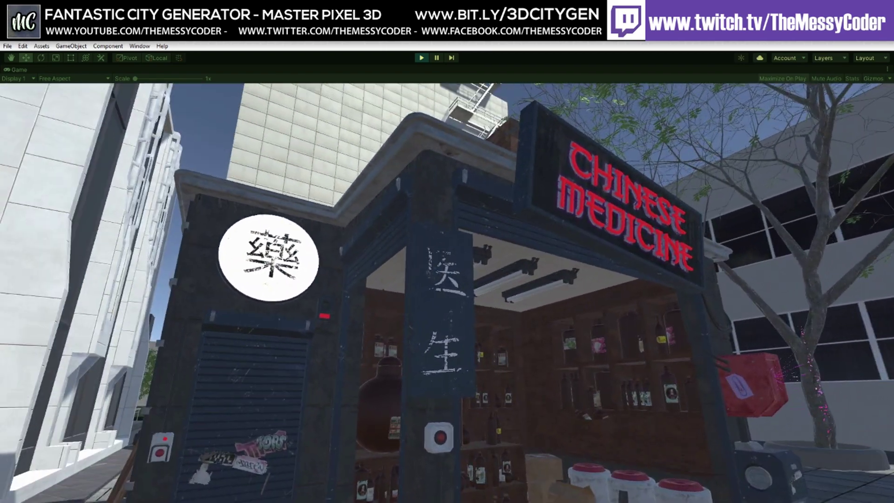
{"action": "key", "text": "d"}
{"action": "key", "text": "w"}
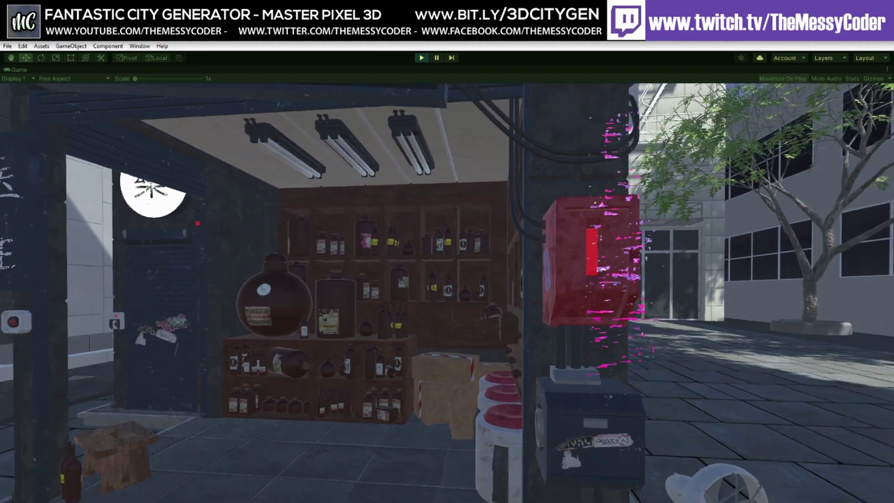
{"action": "key", "text": "d"}
{"action": "key", "text": "w"}
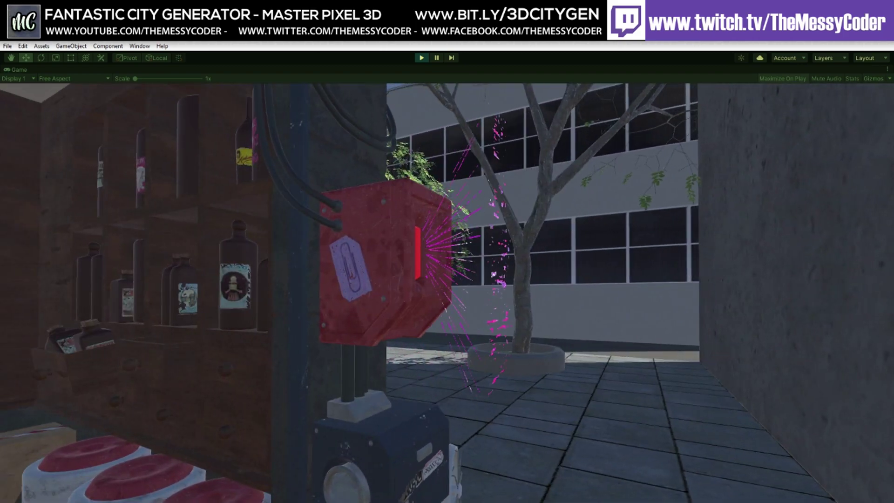
Examine the bottles, shelves and sparking electrical box inside the Chinese Medicine shop up close
{"action": "key", "text": "s"}
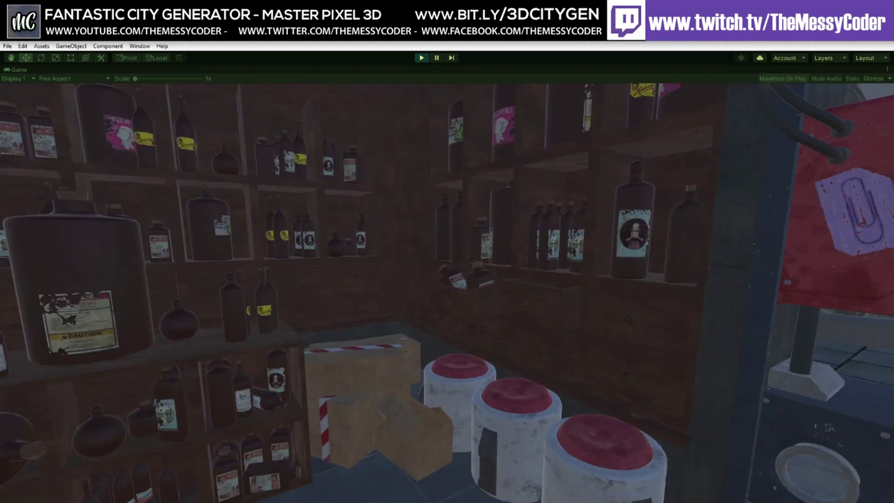
{"action": "key", "text": "w"}
{"action": "key", "text": "w"}
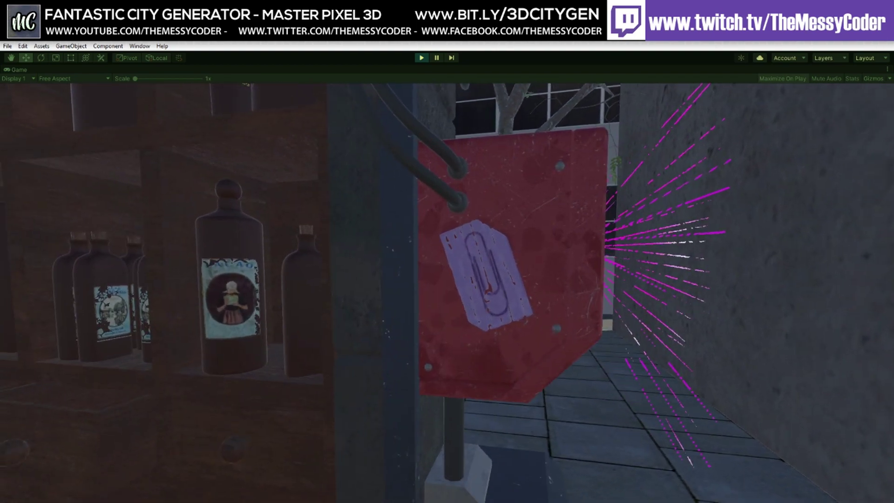
{"action": "key", "text": "s"}
{"action": "key", "text": "w"}
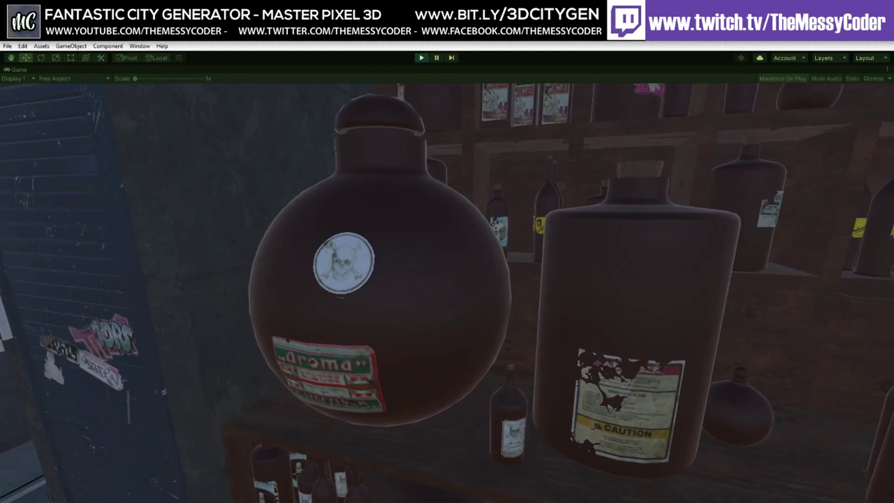
{"action": "key", "text": "w"}
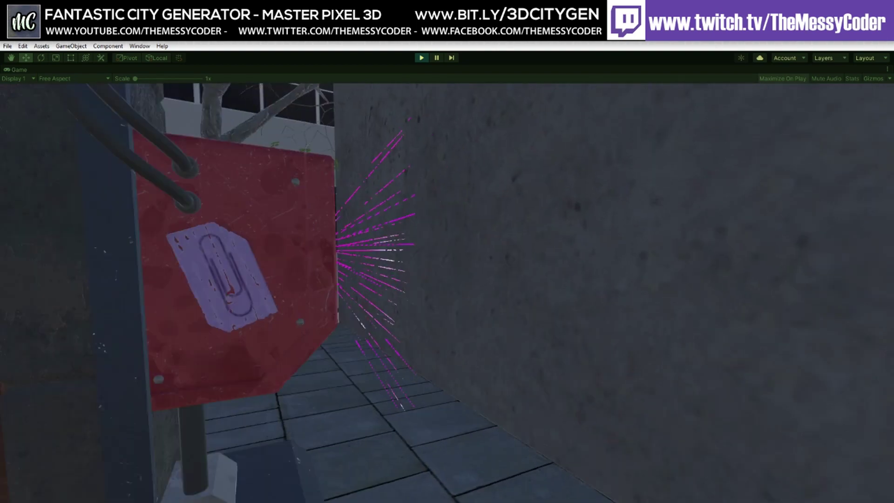
{"action": "key", "text": "s"}
{"action": "key", "text": "d"}
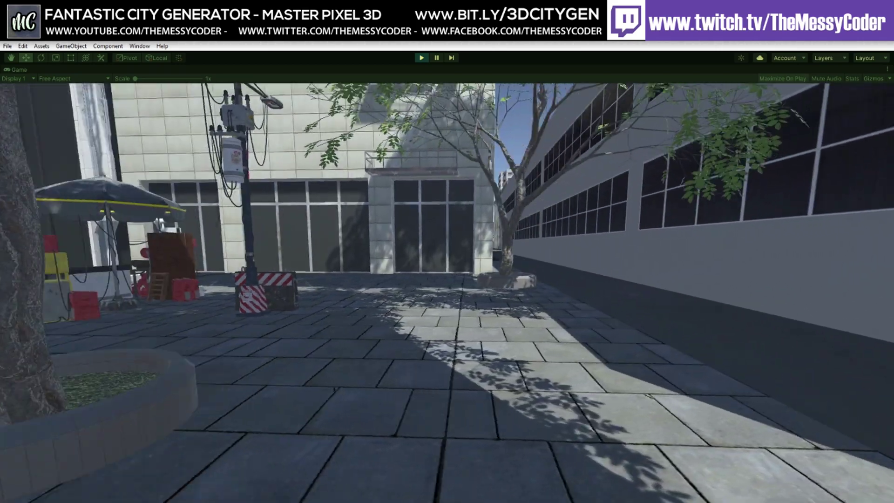
Walk across the plaza behind the shop to view the trees and tall building, and stop playing the scene
{"action": "key", "text": "w"}
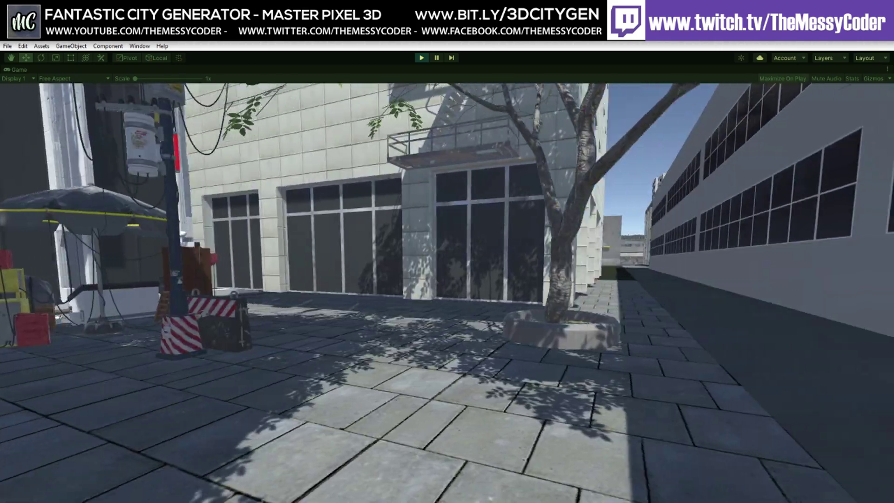
{"action": "key", "text": "s"}
{"action": "key", "text": "ctrl+p"}
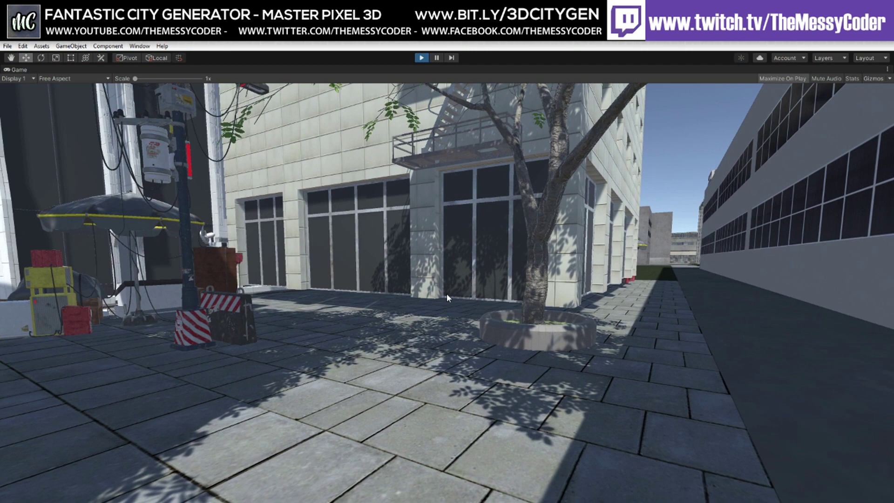
{"action": "key", "text": "ctrl+p"}
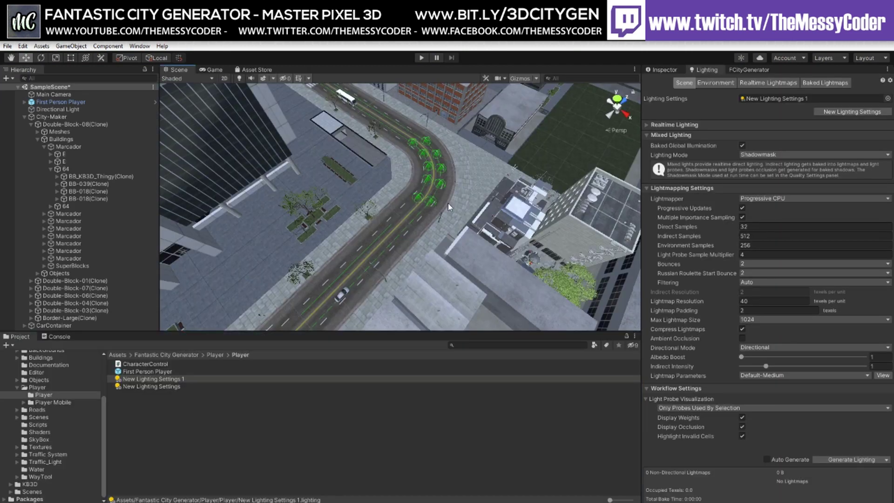
Select the tall KB3D_NEC_BldgLG_A_BuildingD building in the generated city and show its properties
{"action": "right_click_drag", "start_coordinate": [479, 201], "coordinate": [588, 184]}
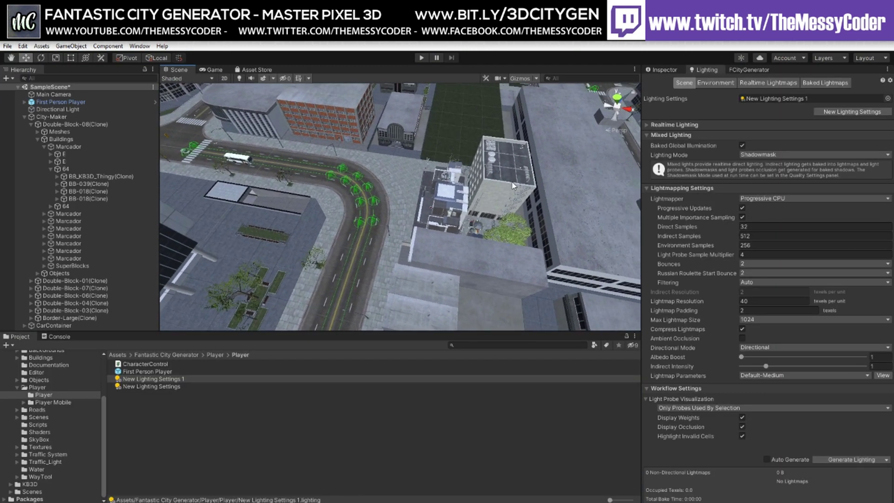
{"action": "left_click", "coordinate": [513, 185]}
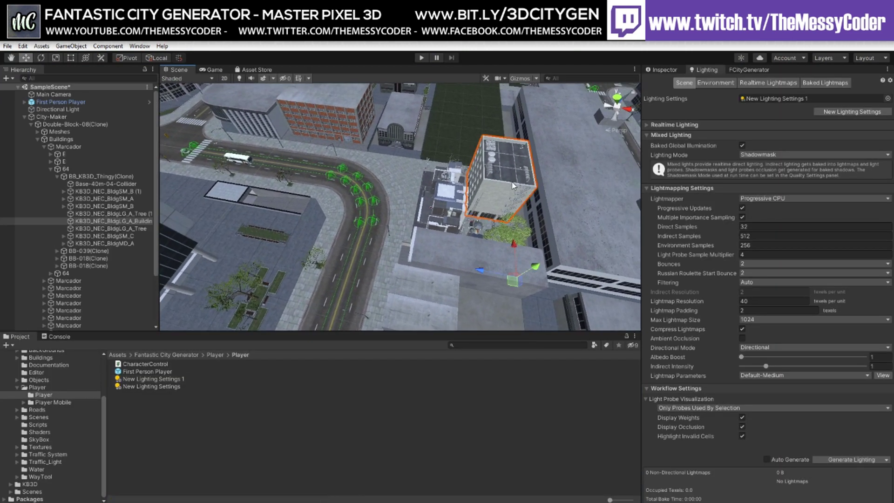
{"action": "left_click", "coordinate": [673, 70]}
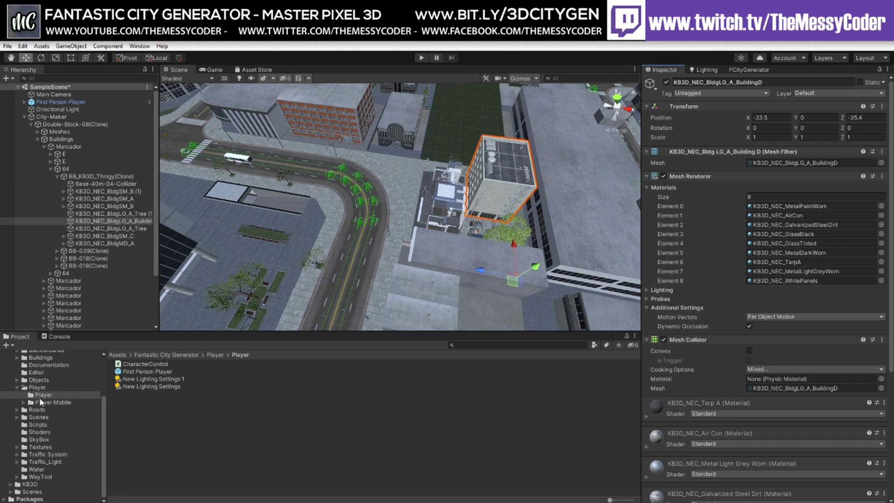
Open the BB_KB3D_Thingy prefab from the Buildings/Prefabs/BB folder for editing
{"action": "left_click", "coordinate": [40, 358]}
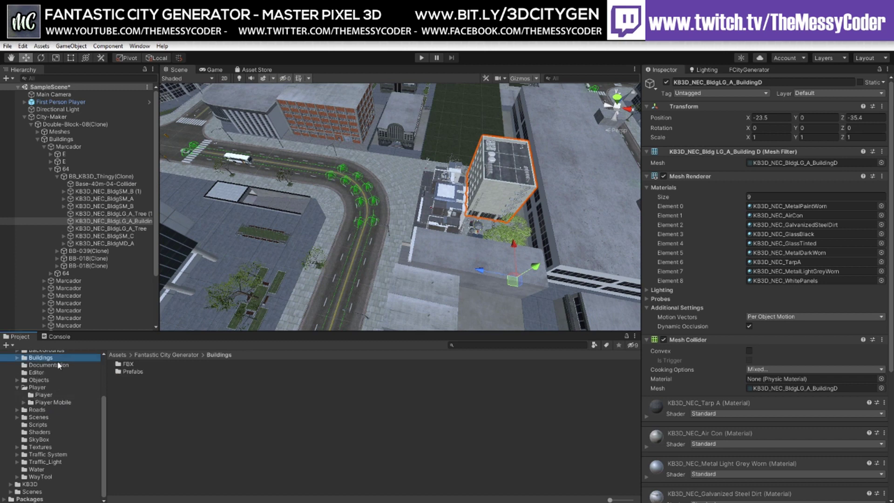
{"action": "double_click", "coordinate": [131, 372]}
{"action": "double_click", "coordinate": [127, 371]}
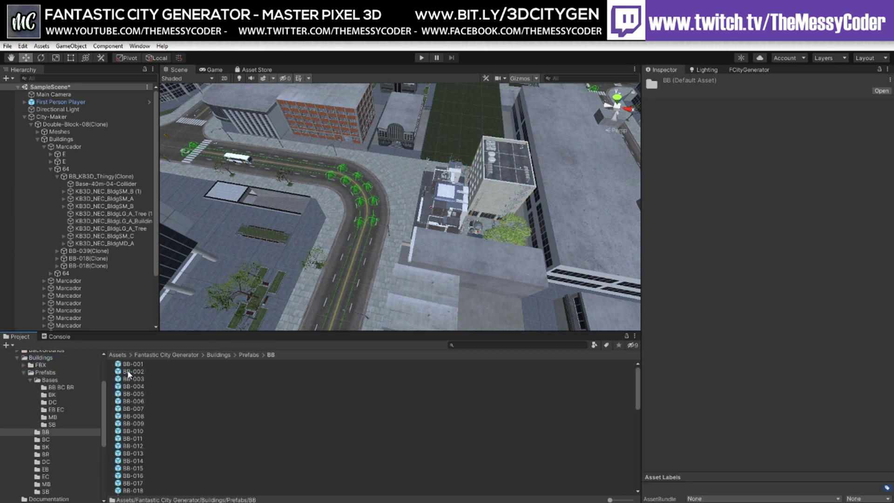
{"action": "scroll", "coordinate": [146, 398], "scroll_direction": "down", "scroll_amount": 10}
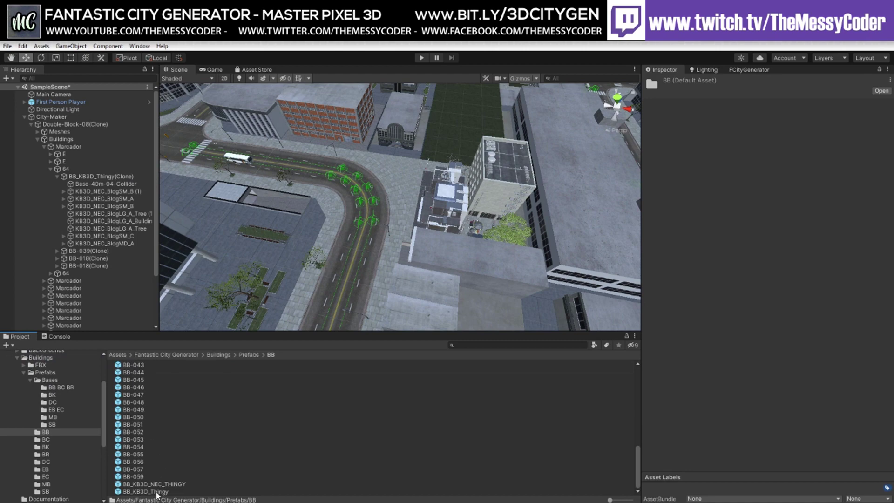
{"action": "double_click", "coordinate": [157, 492]}
Examine how the shop and props sit on the base of the BB_KB3D_Thingy prefab at ground level
{"action": "left_click_drag", "start_coordinate": [349, 247], "coordinate": [530, 181], "text": "alt"}
{"action": "key", "text": "f"}
{"action": "middle_click_drag", "start_coordinate": [450, 233], "coordinate": [528, 182]}
{"action": "scroll", "coordinate": [528, 182], "scroll_direction": "up", "scroll_amount": 10}
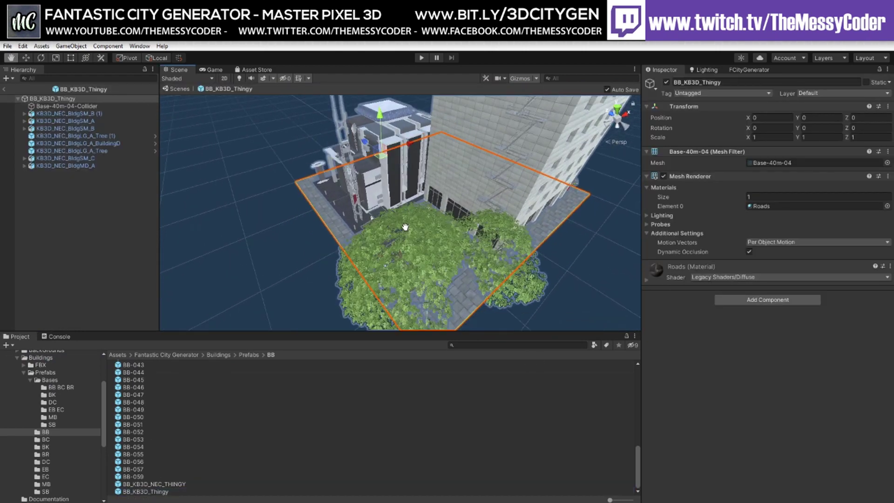
{"action": "right_click_drag", "start_coordinate": [454, 192], "coordinate": [538, 165]}
{"action": "scroll", "coordinate": [538, 165], "scroll_direction": "up", "scroll_amount": 8}
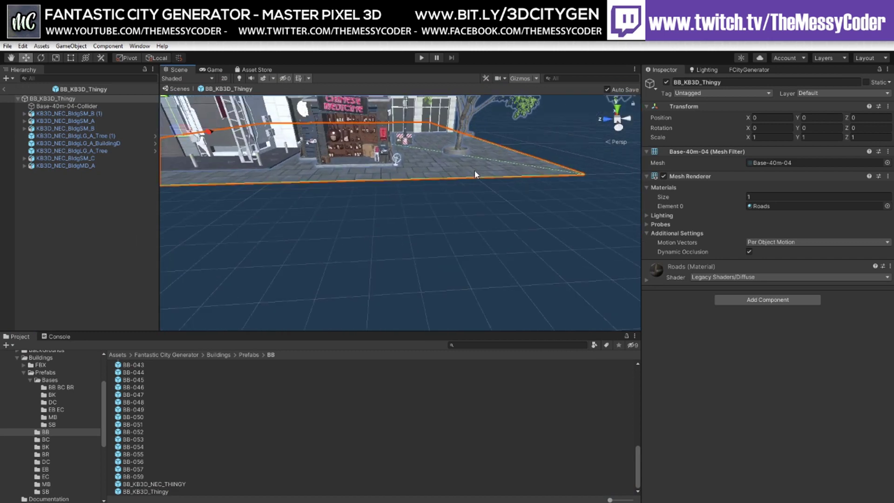
{"action": "middle_click_drag", "start_coordinate": [476, 165], "coordinate": [469, 195]}
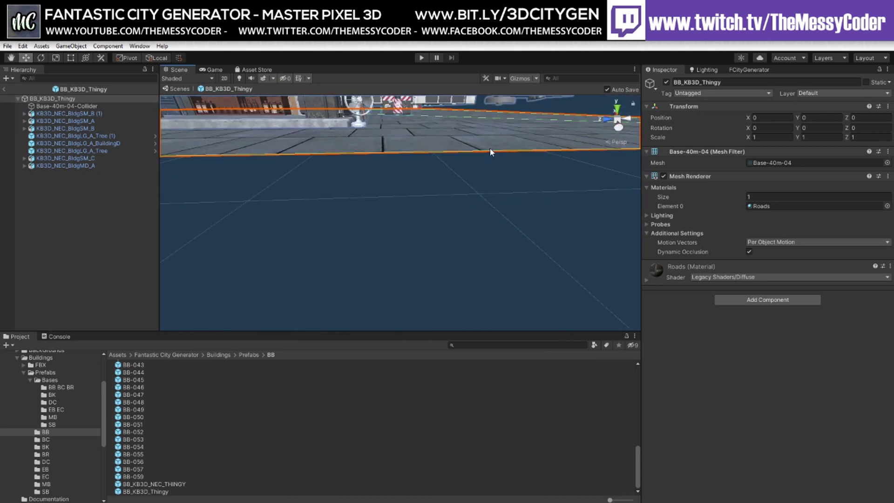
{"action": "right_click_drag", "start_coordinate": [489, 147], "coordinate": [469, 92]}
{"action": "scroll", "coordinate": [453, 199], "scroll_direction": "down", "scroll_amount": 5}
Lower the KB3D_NEC_BldgLG_A_Tree beside the shop to a Y position of about -0.58
{"action": "left_click", "coordinate": [517, 118]}
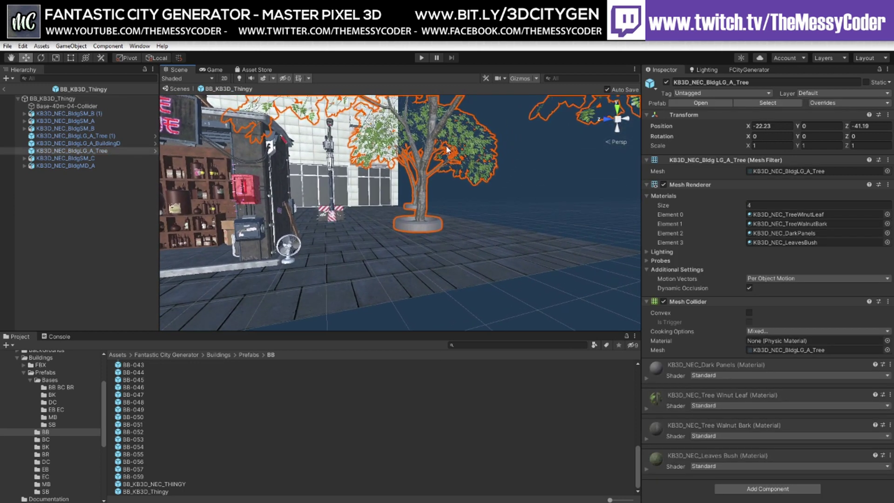
{"action": "left_click_drag", "start_coordinate": [446, 149], "coordinate": [578, 233], "text": "alt"}
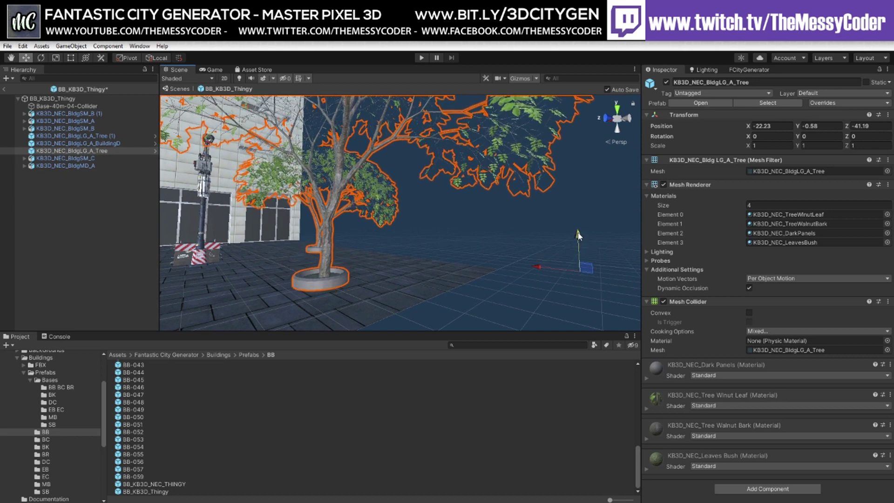
{"action": "right_click_drag", "start_coordinate": [407, 226], "coordinate": [273, 244]}
{"action": "left_click_drag", "start_coordinate": [273, 244], "coordinate": [378, 231], "text": "alt"}
Examine the placement of the shop, food cart, trees and buildings around the base of the BB_KB3D_Thingy prefab
{"action": "left_click", "coordinate": [460, 200]}
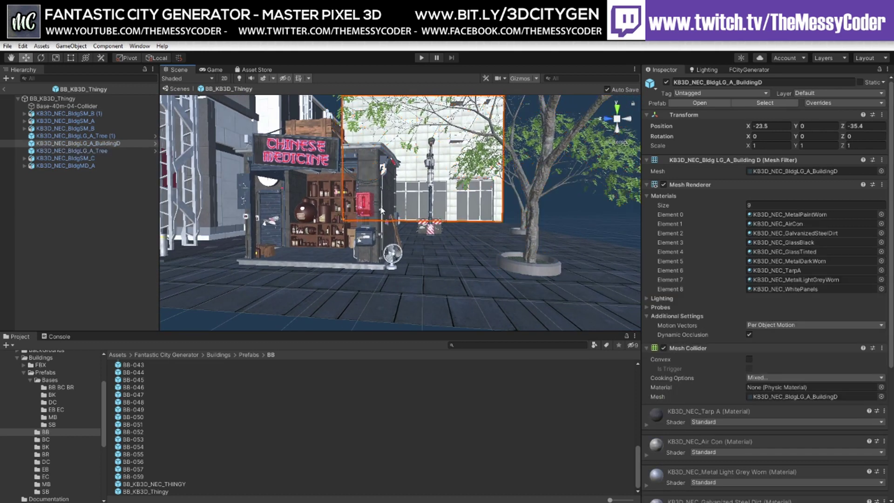
{"action": "left_click_drag", "start_coordinate": [460, 200], "coordinate": [328, 230], "text": "alt"}
{"action": "key", "text": "w"}
{"action": "right_click_drag", "start_coordinate": [329, 230], "coordinate": [218, 189]}
{"action": "left_click_drag", "start_coordinate": [236, 194], "coordinate": [345, 238]}
{"action": "left_click", "coordinate": [345, 238]}
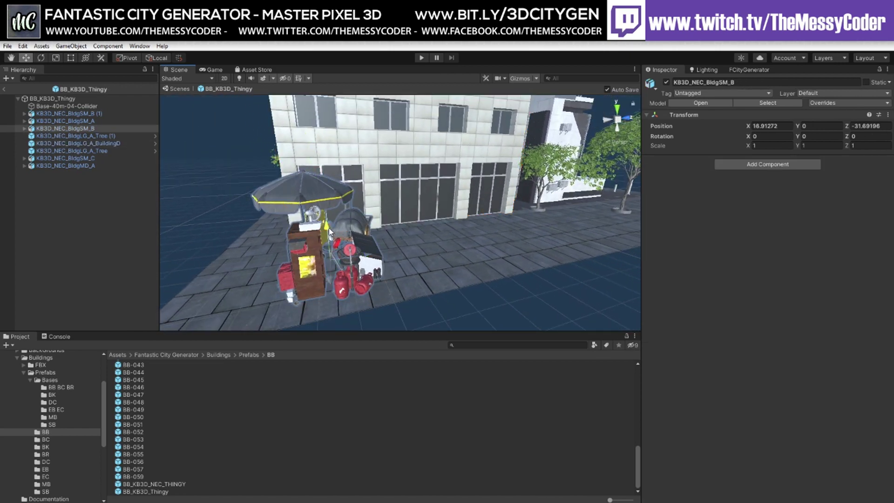
{"action": "mouse_move", "coordinate": [329, 232]}
{"action": "left_mouse_down", "text": "alt"}
{"action": "mouse_move", "coordinate": [515, 209]}
{"action": "mouse_move", "coordinate": [290, 183]}
{"action": "mouse_move", "coordinate": [333, 182]}
{"action": "mouse_move", "coordinate": [272, 252]}
{"action": "mouse_move", "coordinate": [309, 295]}
{"action": "mouse_move", "coordinate": [323, 295]}
{"action": "mouse_move", "coordinate": [247, 276]}
{"action": "mouse_move", "coordinate": [181, 227]}
{"action": "mouse_move", "coordinate": [318, 225]}
{"action": "left_mouse_up", "text": "alt"}
{"action": "left_click", "coordinate": [290, 183]}
{"action": "left_click", "coordinate": [280, 147]}
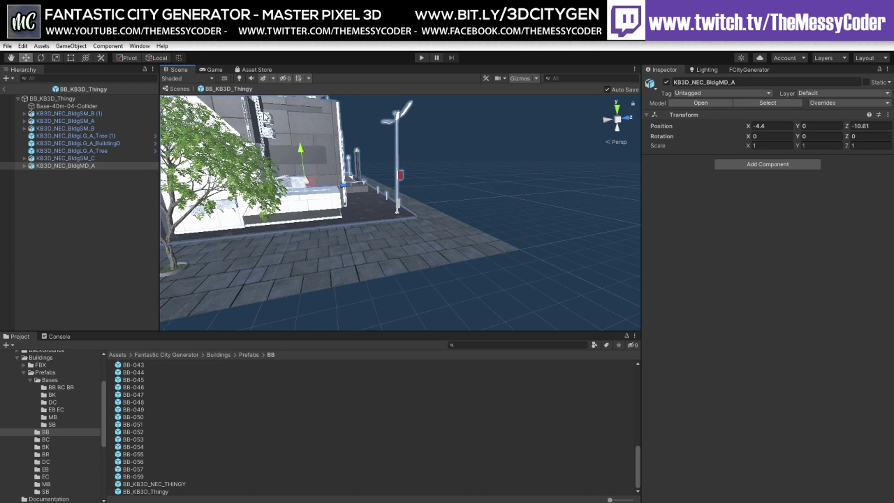
Return from the prefab to SampleScene and regenerate the city's buildings several times with Fantastic City Generator
{"action": "left_click", "coordinate": [4, 89]}
{"action": "left_click", "coordinate": [742, 70]}
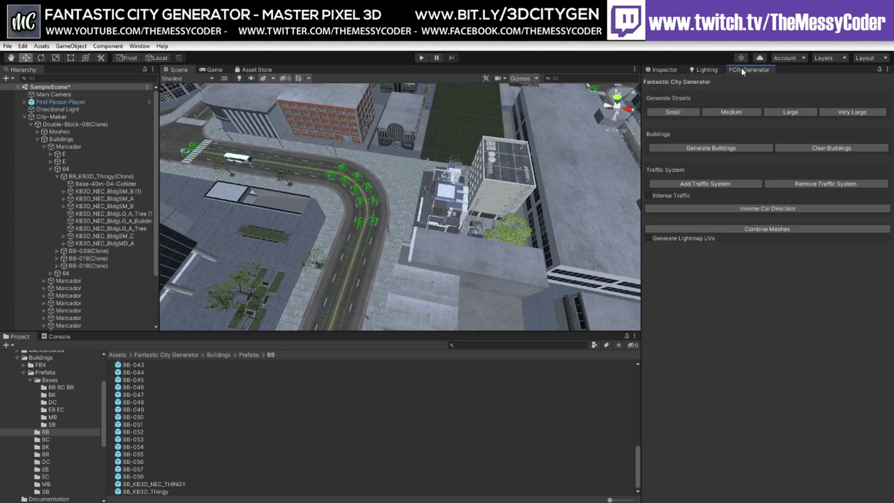
{"action": "left_click", "coordinate": [707, 148]}
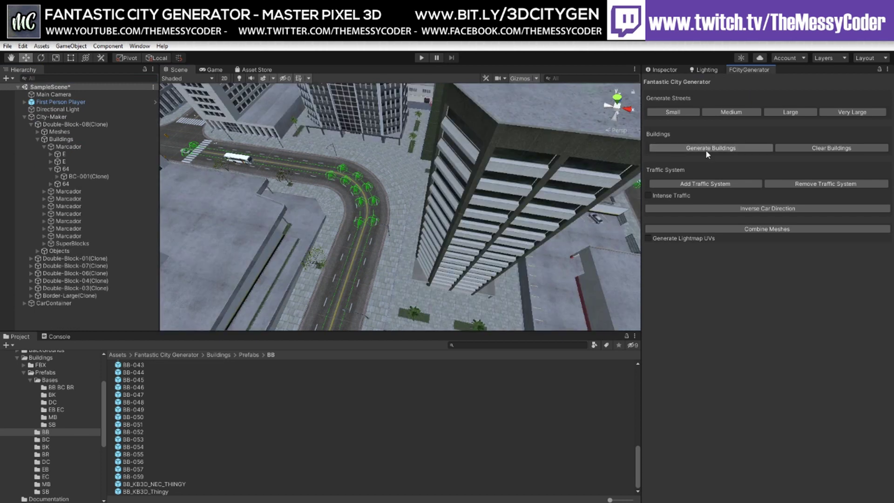
{"action": "left_click", "coordinate": [705, 148]}
{"action": "left_click", "coordinate": [706, 148]}
{"action": "left_click", "coordinate": [706, 150]}
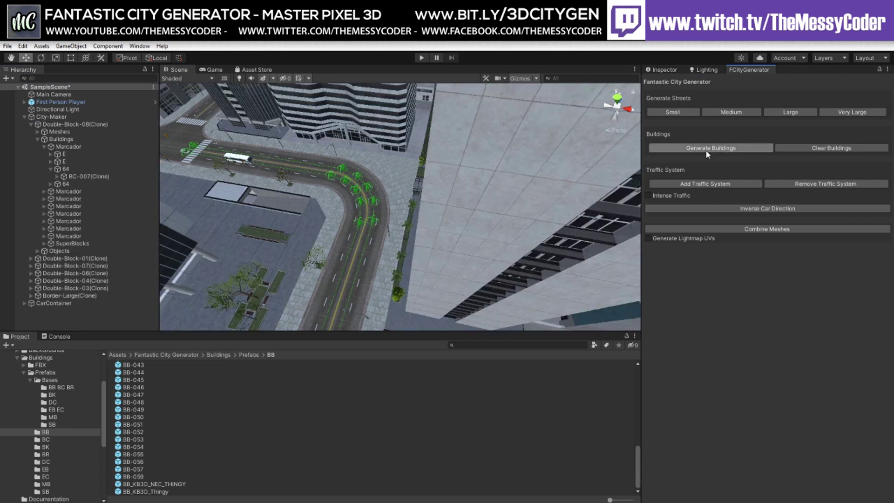
{"action": "left_click", "coordinate": [705, 151]}
{"action": "left_click", "coordinate": [706, 151]}
{"action": "left_click", "coordinate": [706, 151]}
{"action": "left_click", "coordinate": [706, 150]}
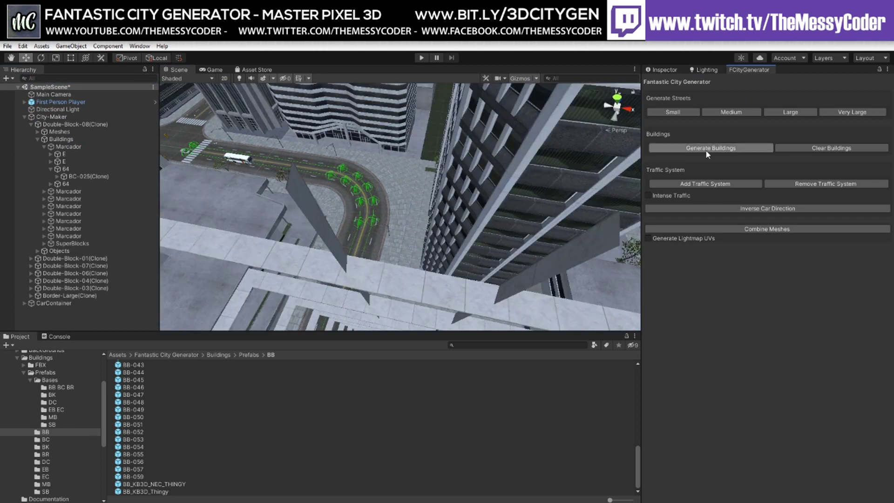
Search the scene objects for "kb", frame a BB_KB3D_Thingy(Clone) block in the view, and clear the search filter
{"action": "right_click_drag", "start_coordinate": [437, 159], "coordinate": [178, 136]}
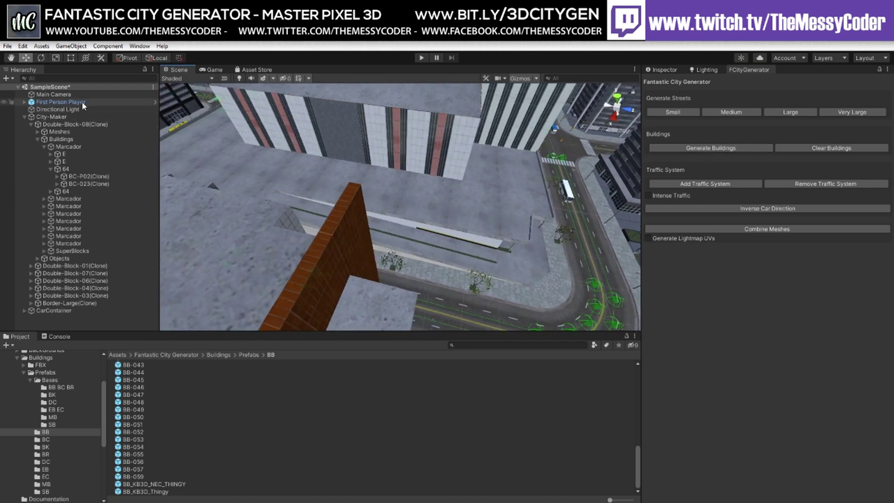
{"action": "type", "text": "kb"}
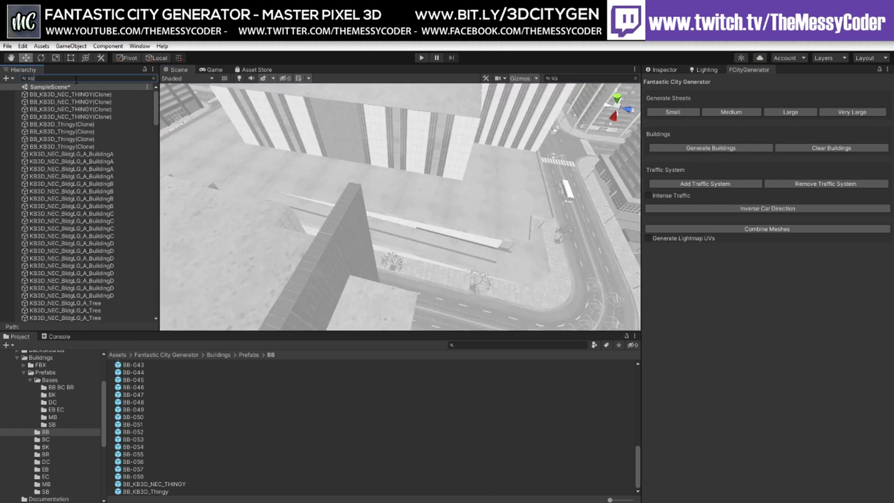
{"action": "double_click", "coordinate": [62, 132]}
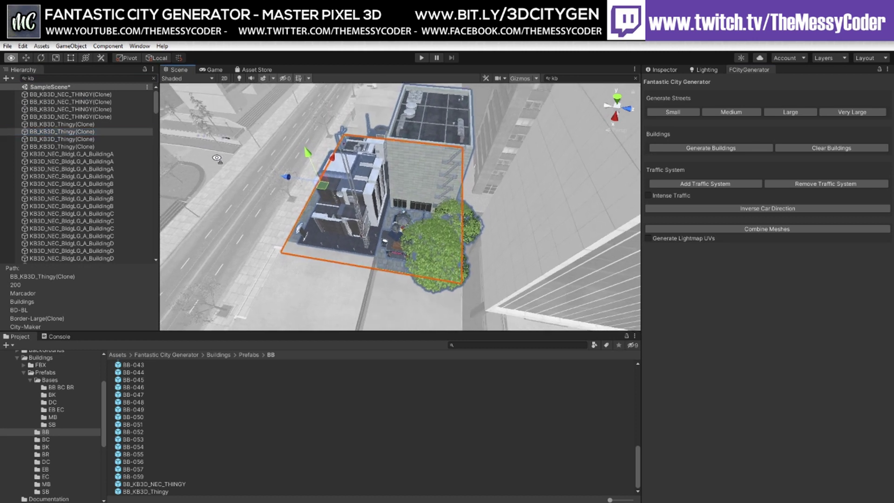
{"action": "left_click_drag", "start_coordinate": [218, 158], "coordinate": [176, 122], "text": "alt"}
{"action": "left_click", "coordinate": [154, 78]}
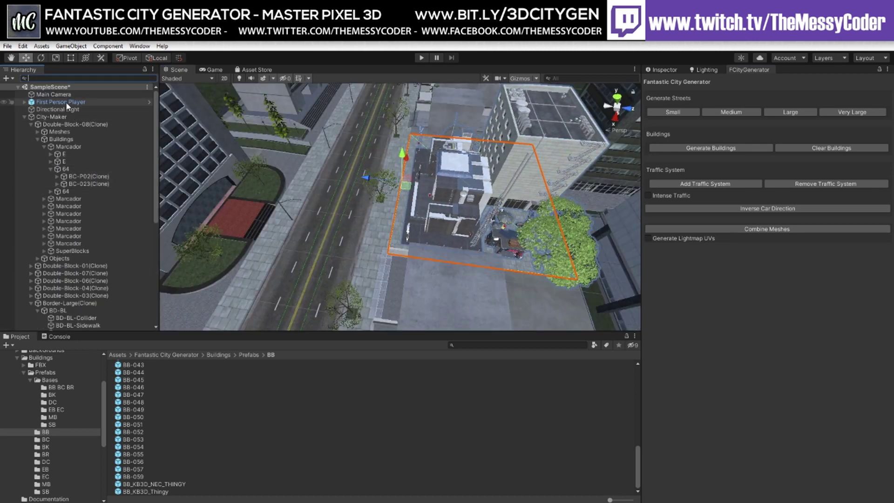
Delete the existing First Person Player and place a new one from the Player/Player folder on the sidewalk beside the KB3D block
{"action": "left_click", "coordinate": [66, 102]}
{"action": "right_click", "coordinate": [65, 104]}
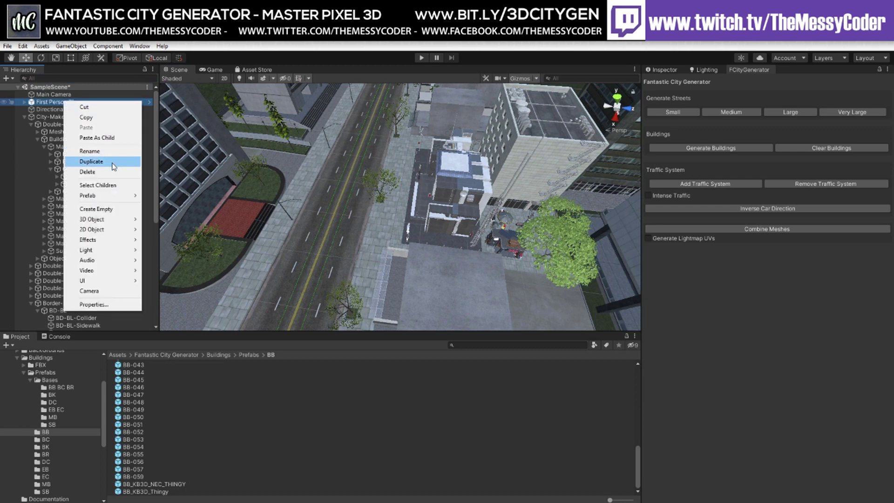
{"action": "left_click", "coordinate": [76, 171]}
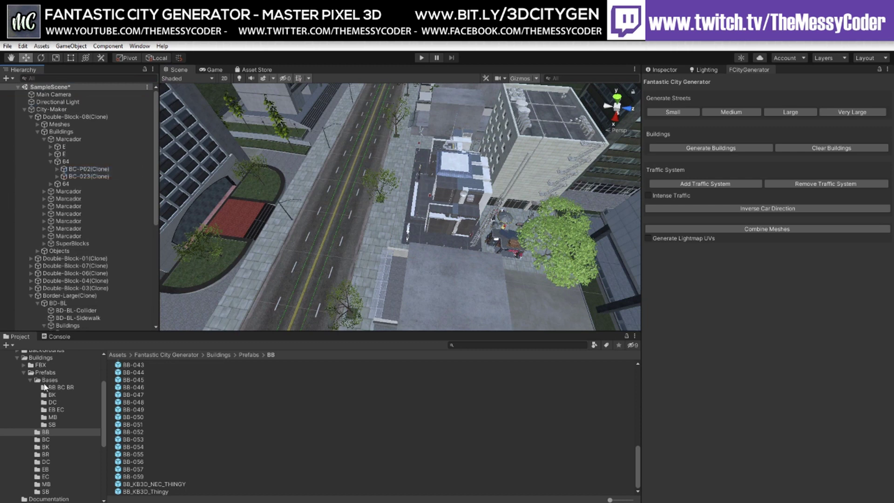
{"action": "scroll", "coordinate": [45, 387], "scroll_direction": "down", "scroll_amount": 3}
{"action": "left_click", "coordinate": [43, 445]}
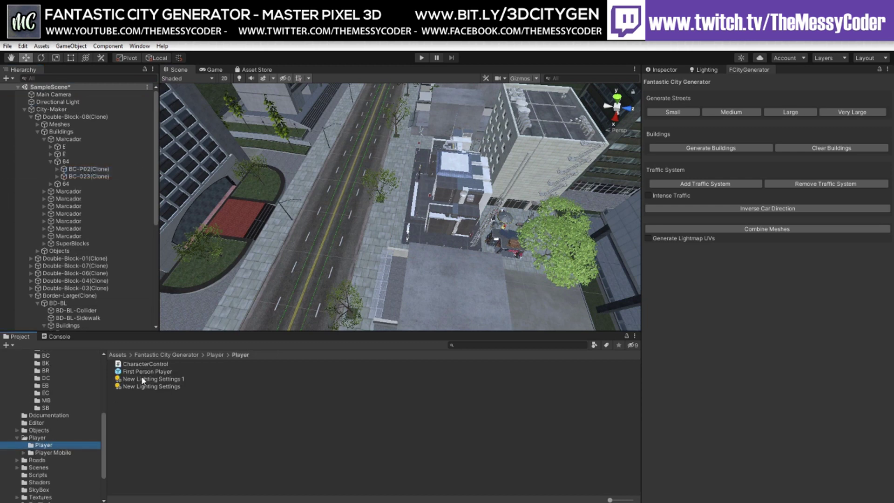
{"action": "left_click_drag", "start_coordinate": [141, 371], "coordinate": [389, 202]}
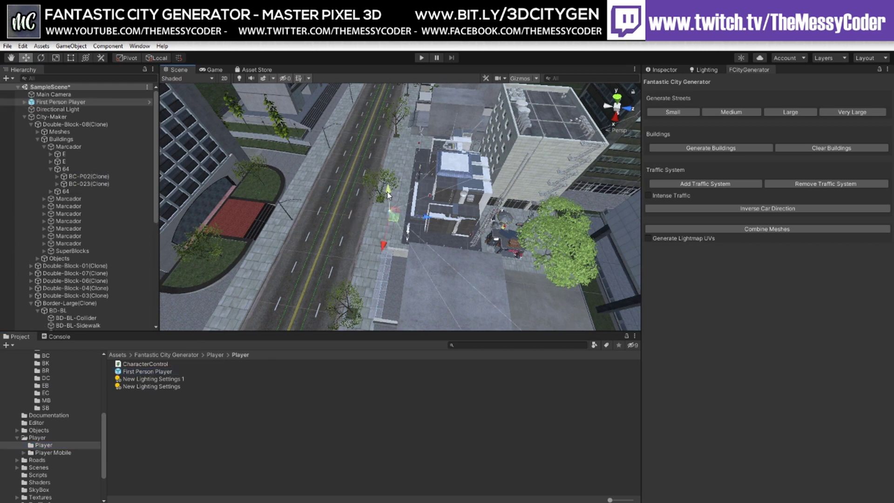
Run the scene and walk the player up the steps to the entrance door of the dark KB3D building
{"action": "left_click", "coordinate": [421, 57]}
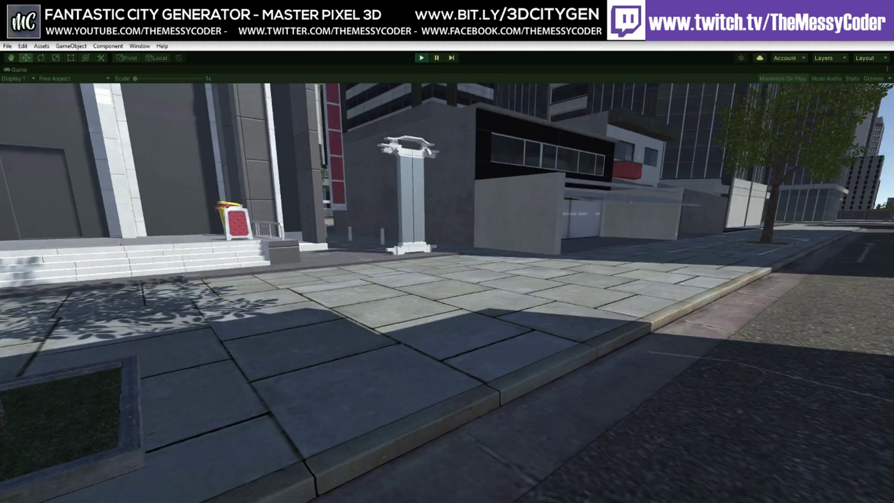
{"action": "key", "text": "s"}
{"action": "key", "text": "w"}
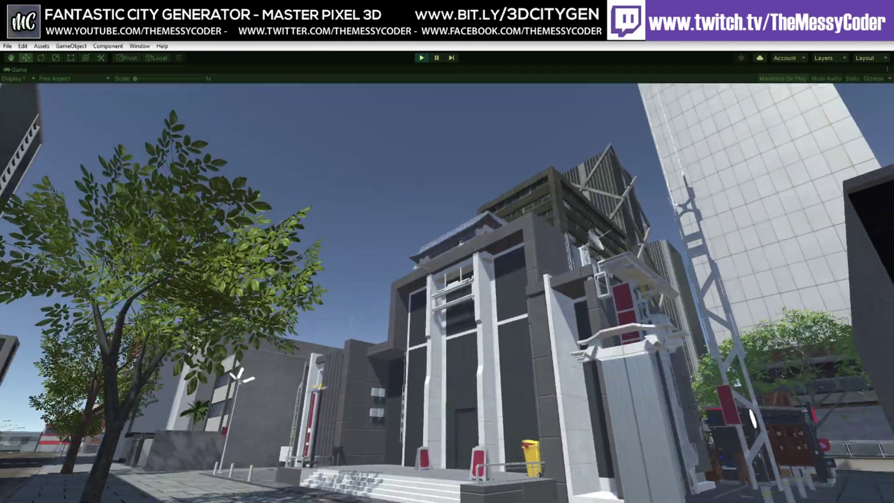
{"action": "key", "text": "w"}
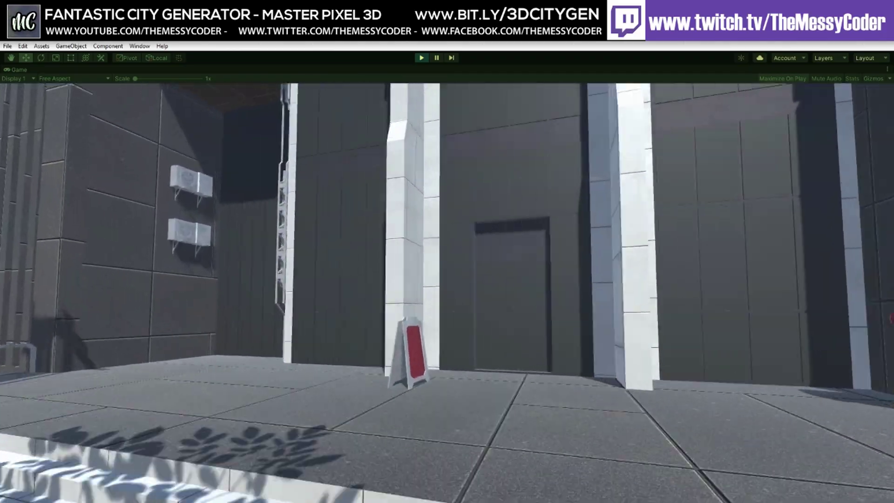
{"action": "key", "text": "w"}
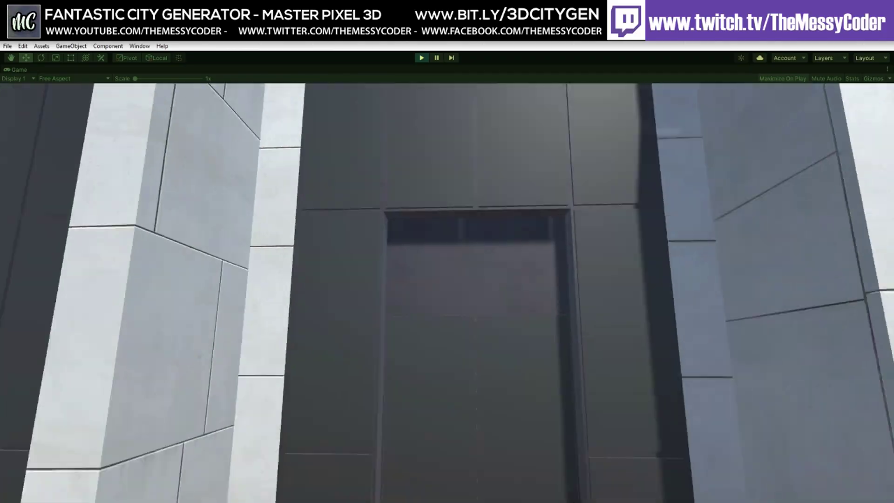
{"action": "key", "text": "w"}
Walk around the building and along the tree-lined passage beside the concrete wall toward the food cart
{"action": "key", "text": "w"}
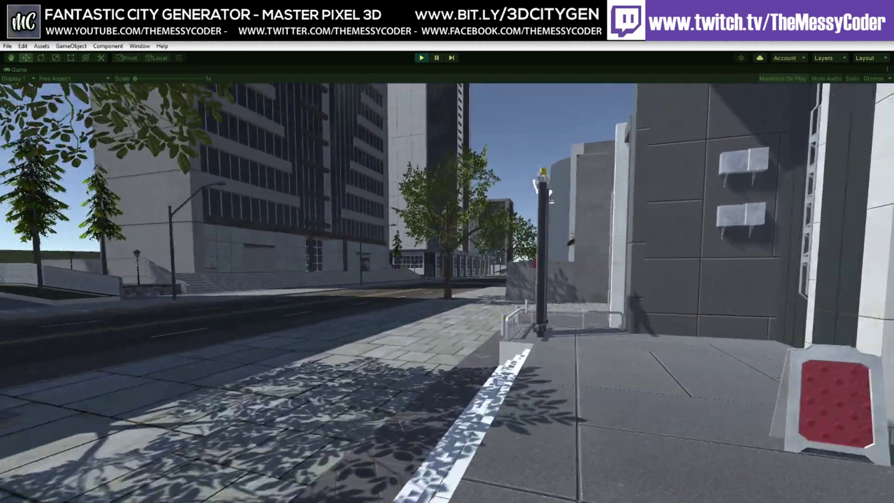
{"action": "key", "text": "w"}
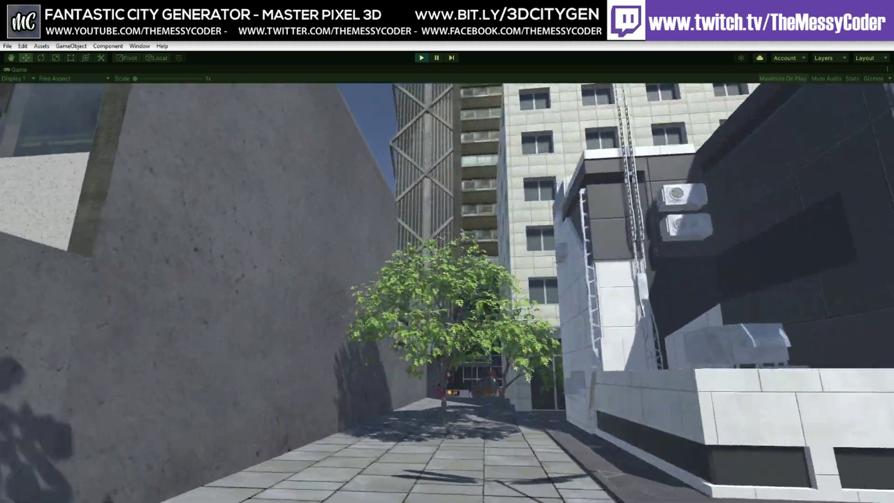
{"action": "key", "text": "w"}
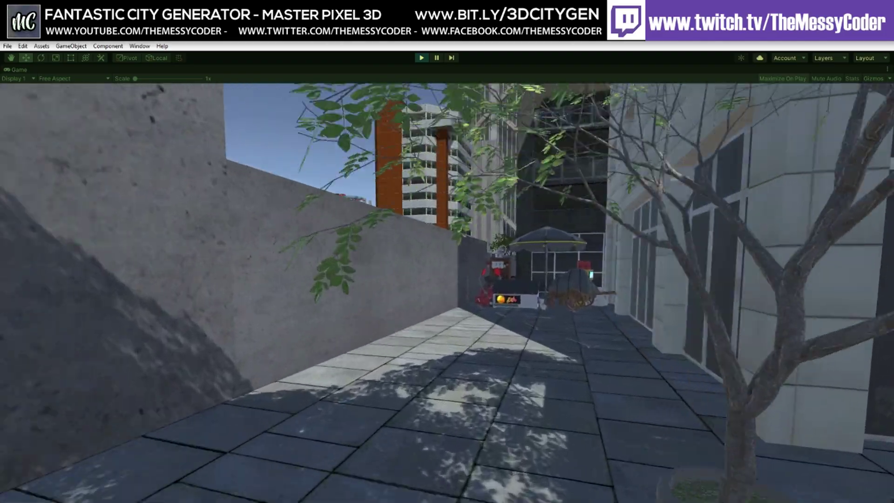
{"action": "key", "text": "s"}
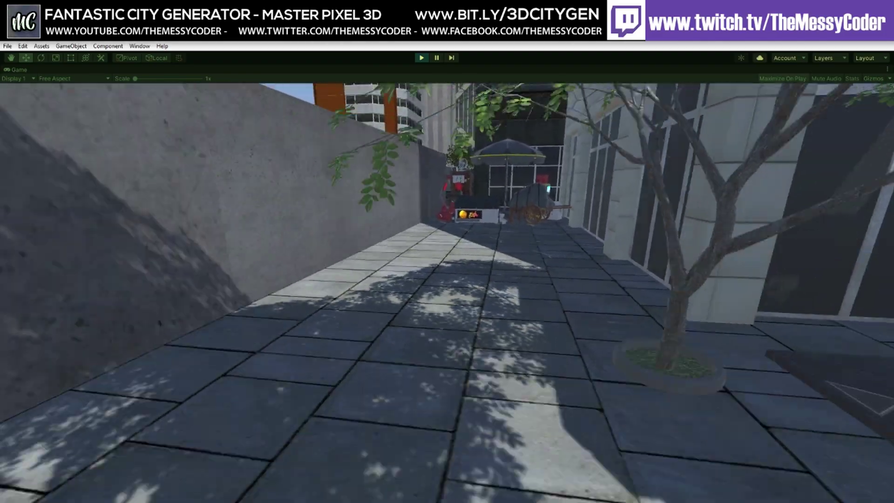